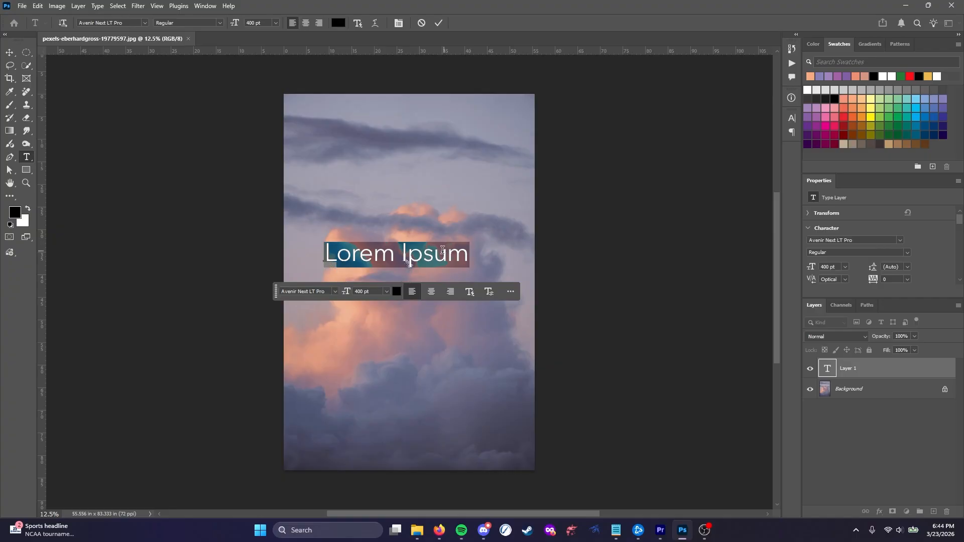
# Replace the placeholder text in the new type layer with "Cloudy Skies"
pyautogui.click(360, 249)
pyautogui.hotkey('ctrl', 'a')
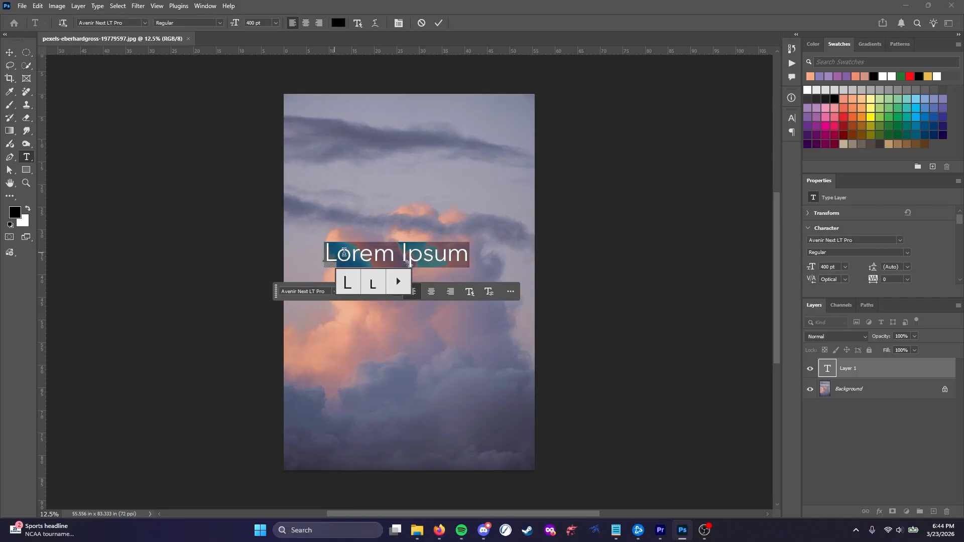
pyautogui.click(455, 259)
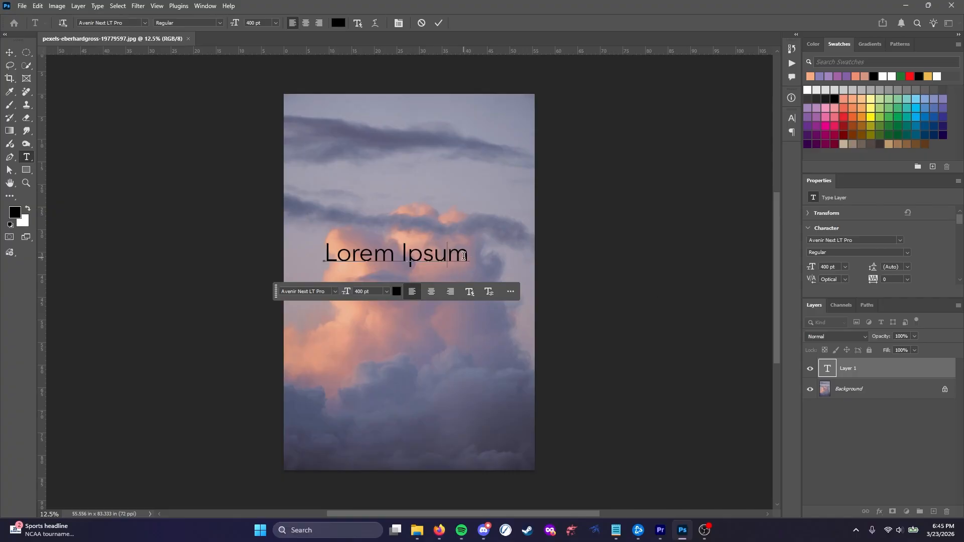
pyautogui.hotkey('ctrl', 'a')
pyautogui.write('Cloudy ')
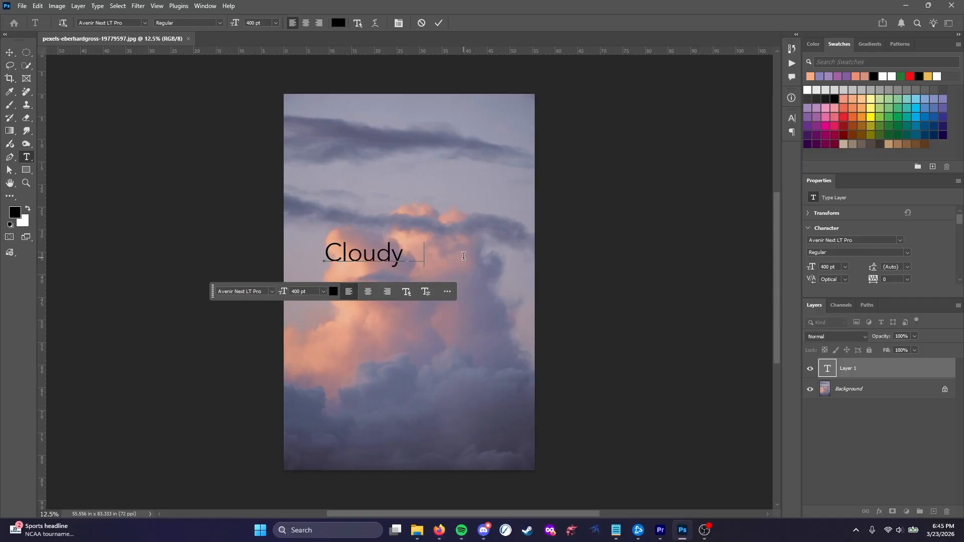
pyautogui.write('Skies')
# Set all of the "Cloudy Skies" text to the Bold font style and commit the text edit
pyautogui.hotkey('ctrl', 'a')
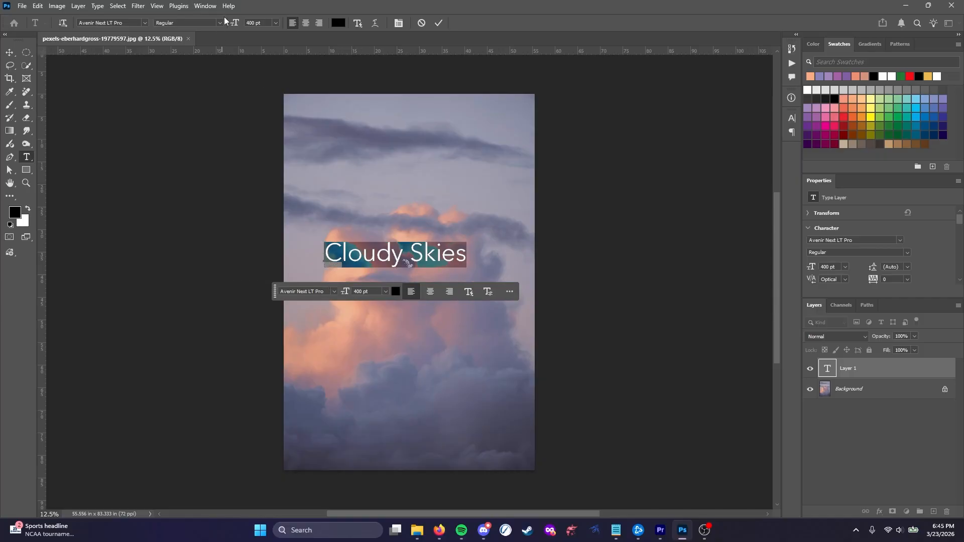
pyautogui.click(221, 22)
pyautogui.click(198, 137)
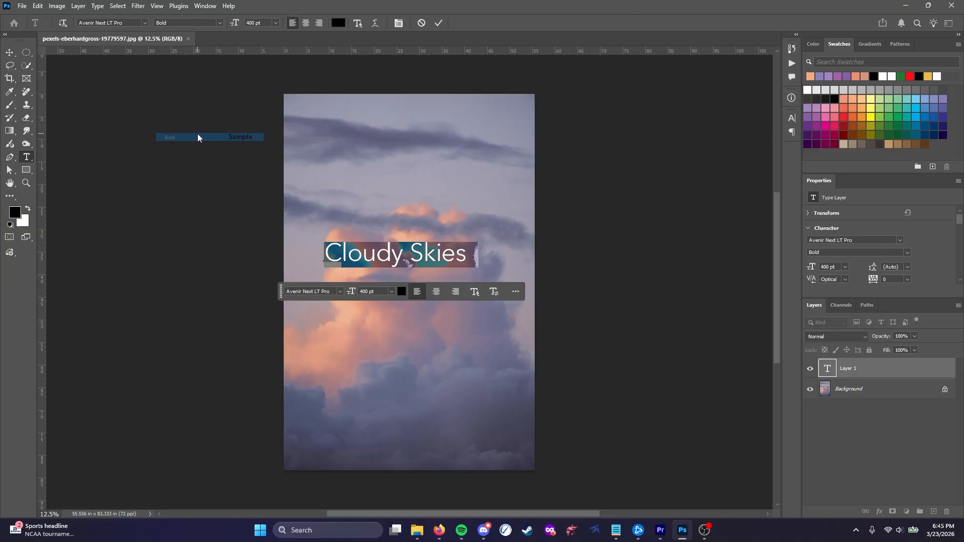
pyautogui.click(9, 54)
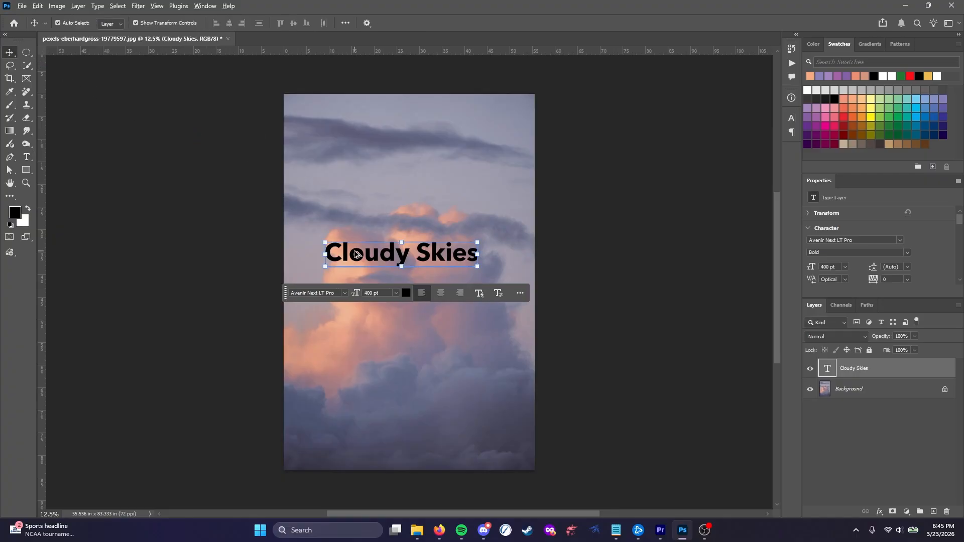
# Apply Stroke, Inner Shadow and Gradient Overlay layer effects to the "Cloudy Skies" text layer
pyautogui.scroll(5, 510, 219)
pyautogui.scroll(1, 513, 216)
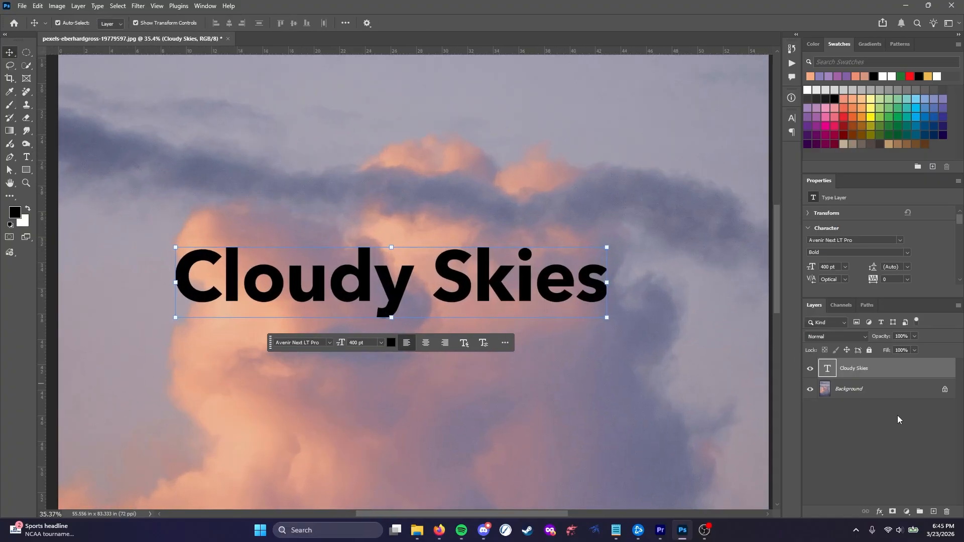
pyautogui.click(879, 513)
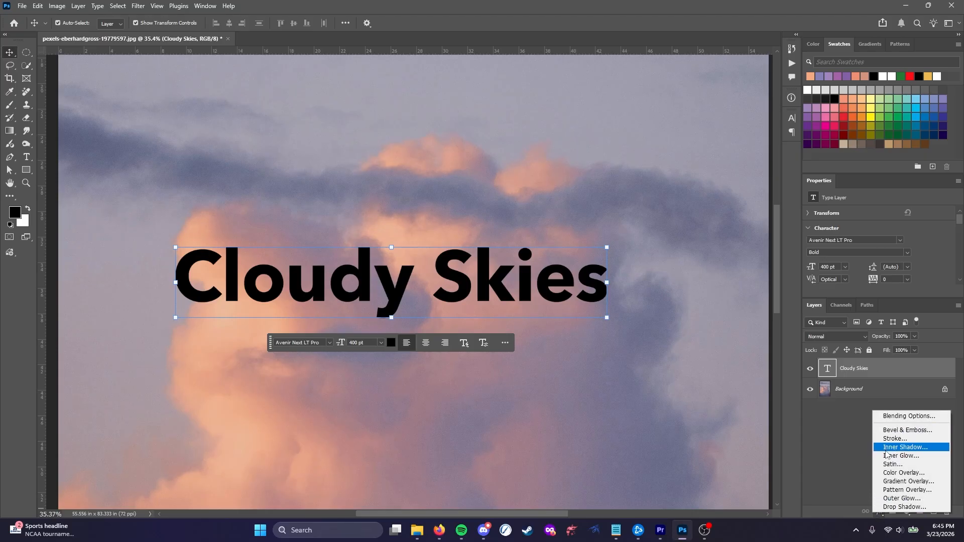
pyautogui.click(840, 493)
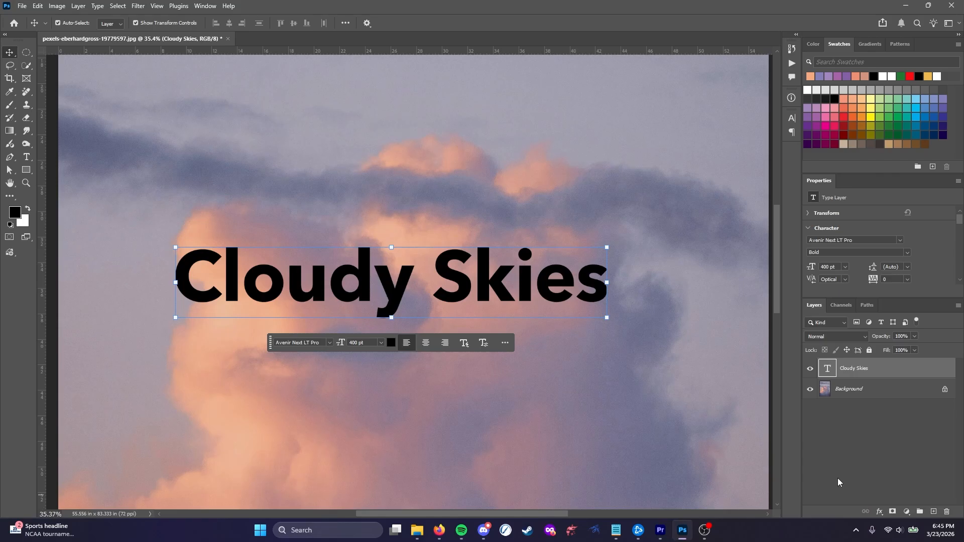
pyautogui.click(879, 513)
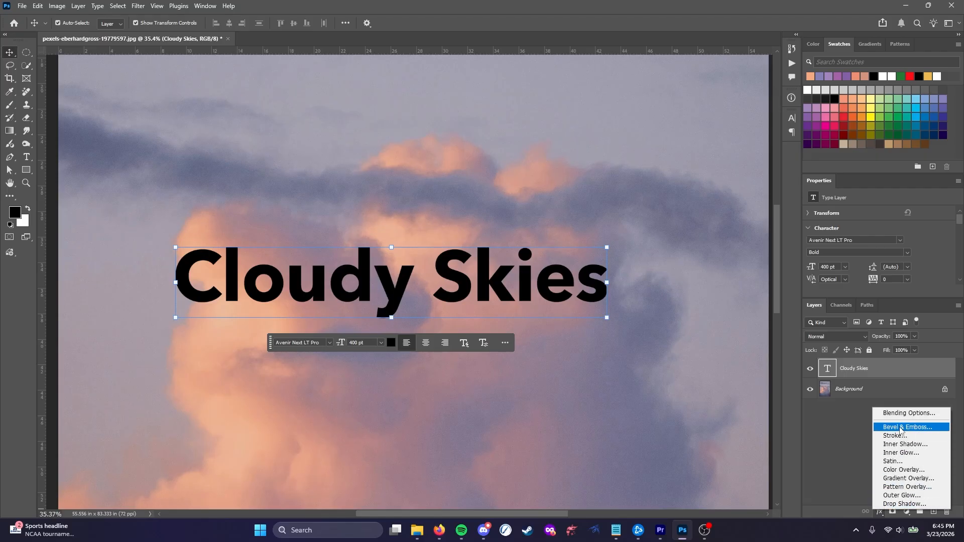
pyautogui.click(73, 231)
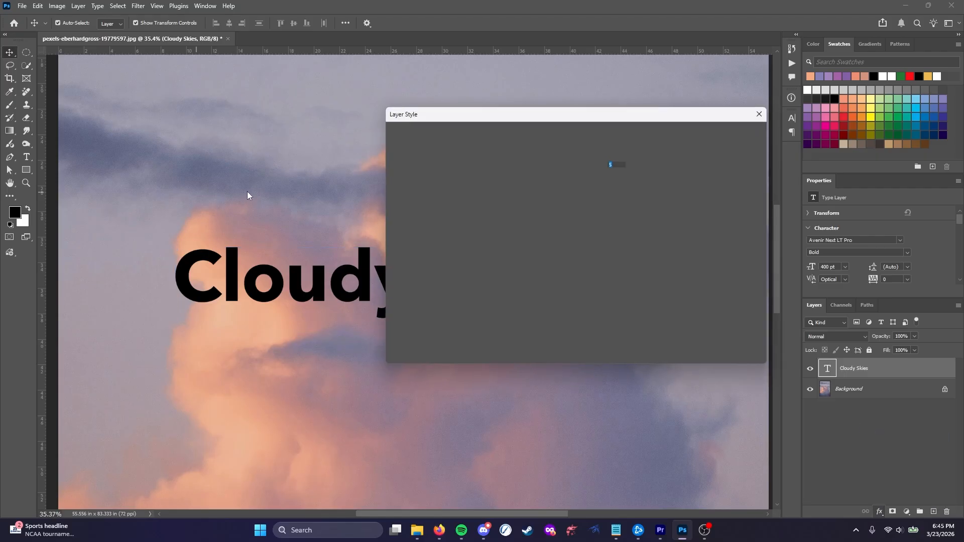
pyautogui.click(393, 224)
pyautogui.click(394, 276)
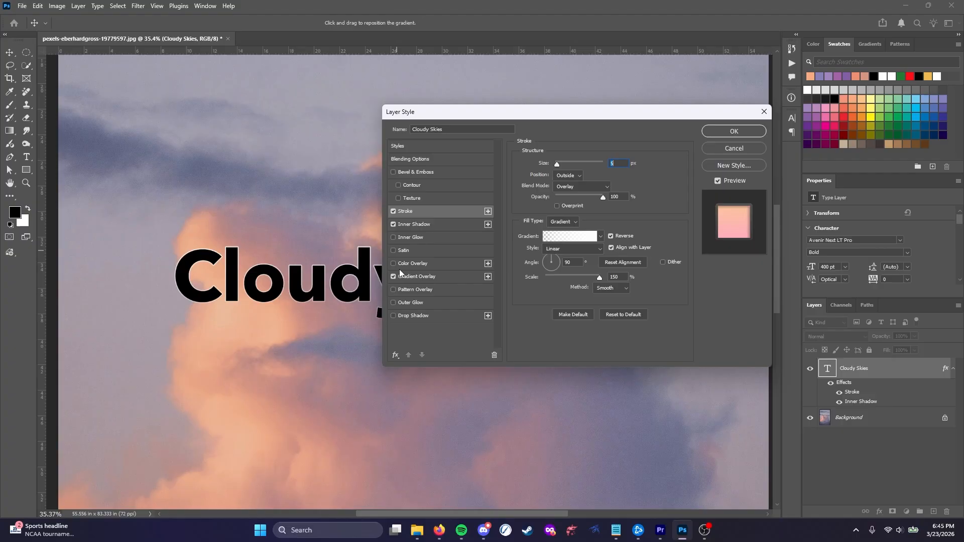
pyautogui.click(748, 136)
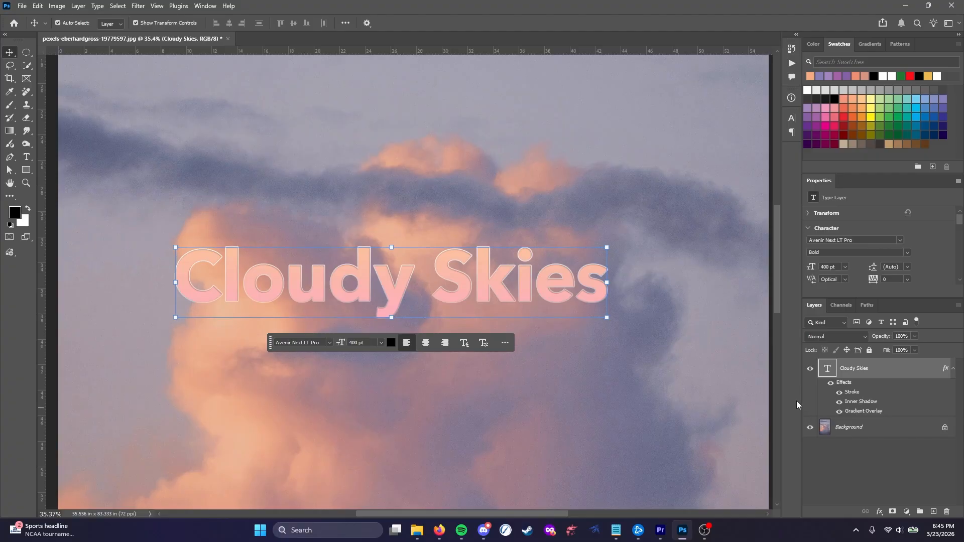
# Toggle the visibility of the Gradient Overlay, the Stroke and all effects off and back on to compare the text
pyautogui.click(840, 411)
pyautogui.click(840, 411)
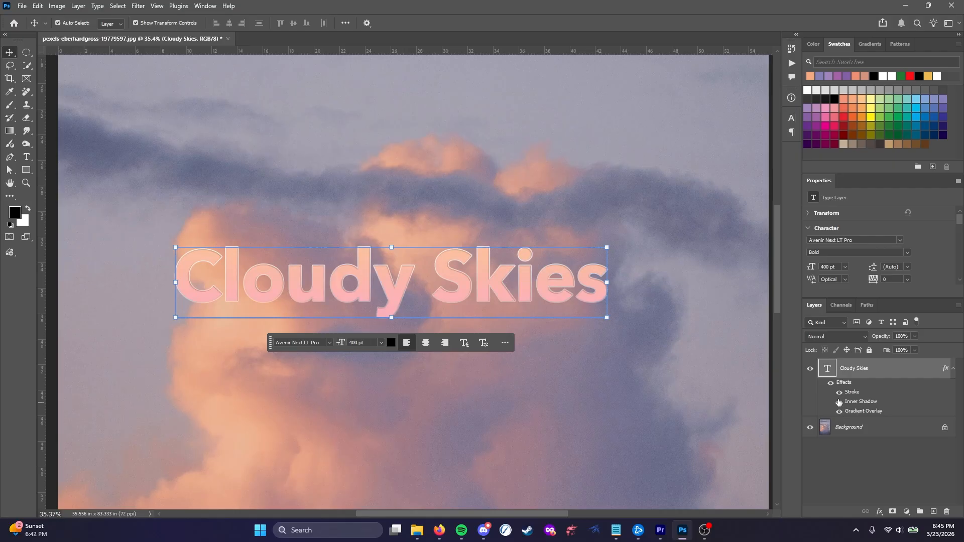
pyautogui.click(839, 393)
pyautogui.click(838, 392)
pyautogui.click(831, 383)
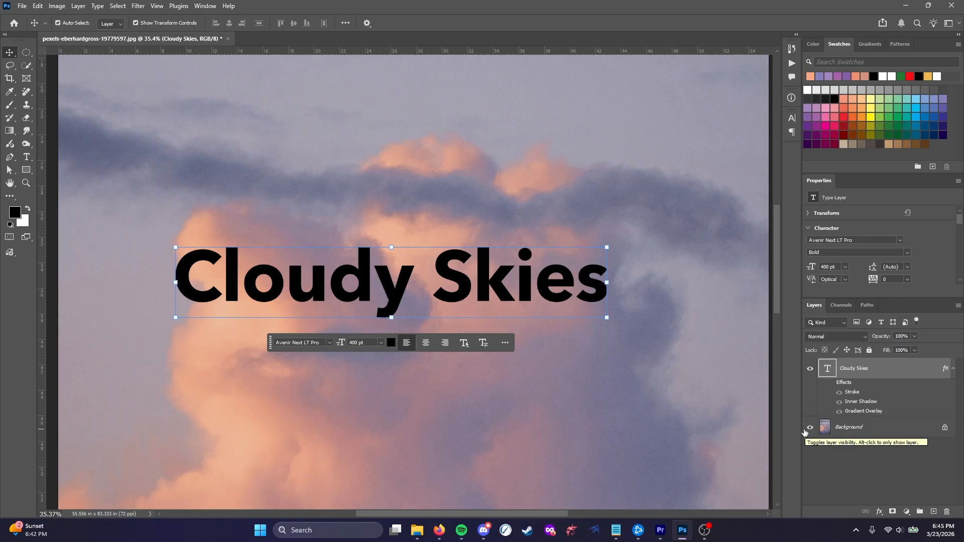
pyautogui.click(832, 385)
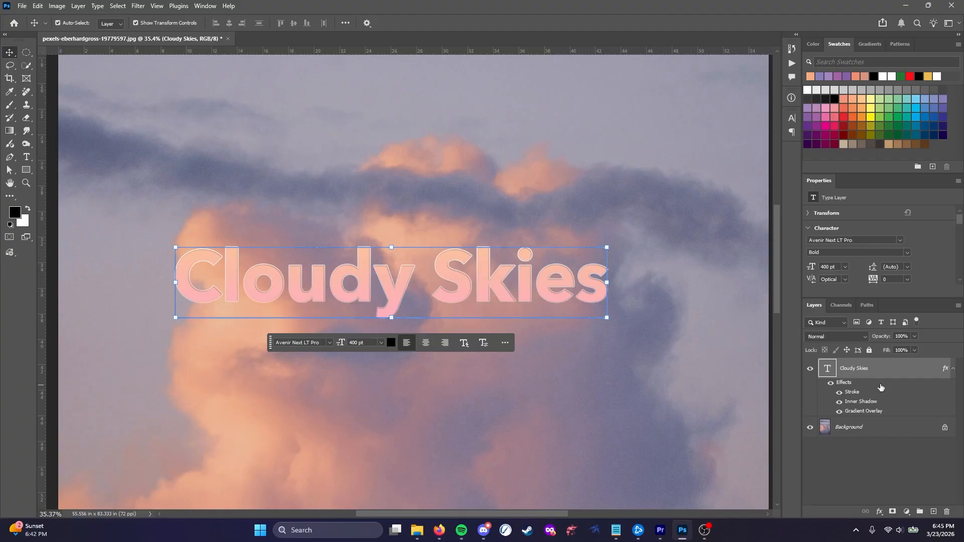
# Duplicate the "Cloudy Skies" layer, remove the effects from the original, and move the duplicate text above it on the canvas
pyautogui.moveTo(888, 368); pyautogui.dragTo(934, 511)
pyautogui.click(844, 443)
pyautogui.moveTo(844, 443); pyautogui.dragTo(946, 512)
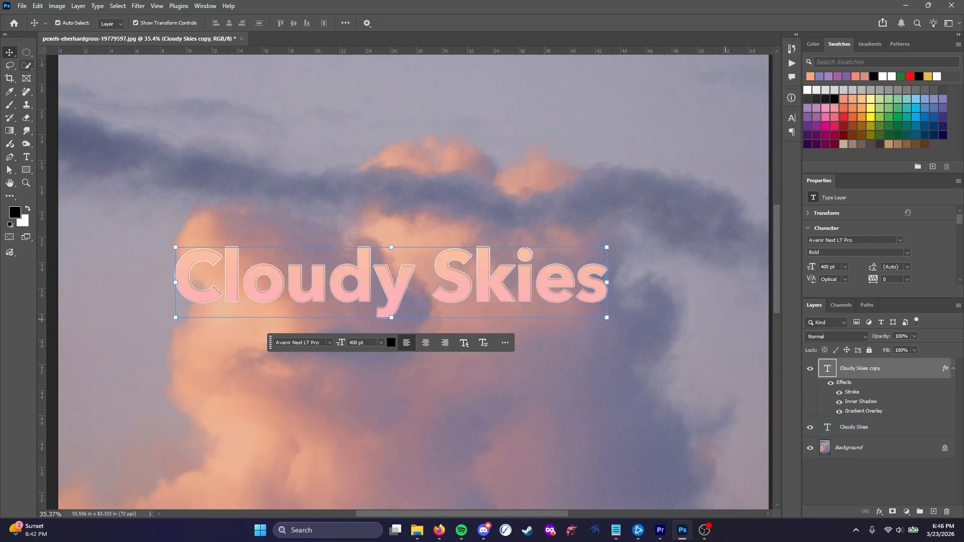
pyautogui.moveTo(452, 291); pyautogui.dragTo(450, 152)
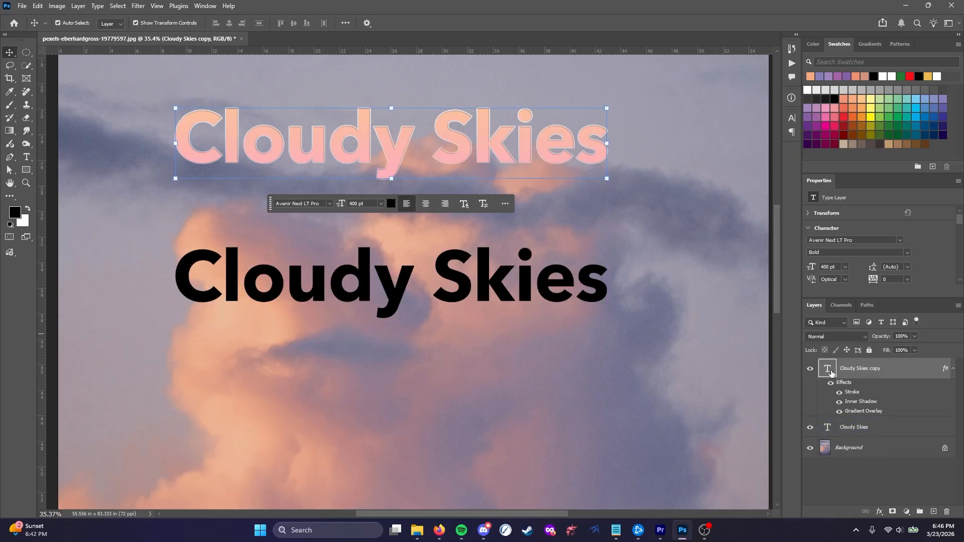
# Copy the effects from the duplicate text layer onto the original "Cloudy Skies" layer and delete the duplicate
pyautogui.moveTo(844, 383); pyautogui.dragTo(947, 511)
pyautogui.moveTo(844, 404); pyautogui.dragTo(854, 370)
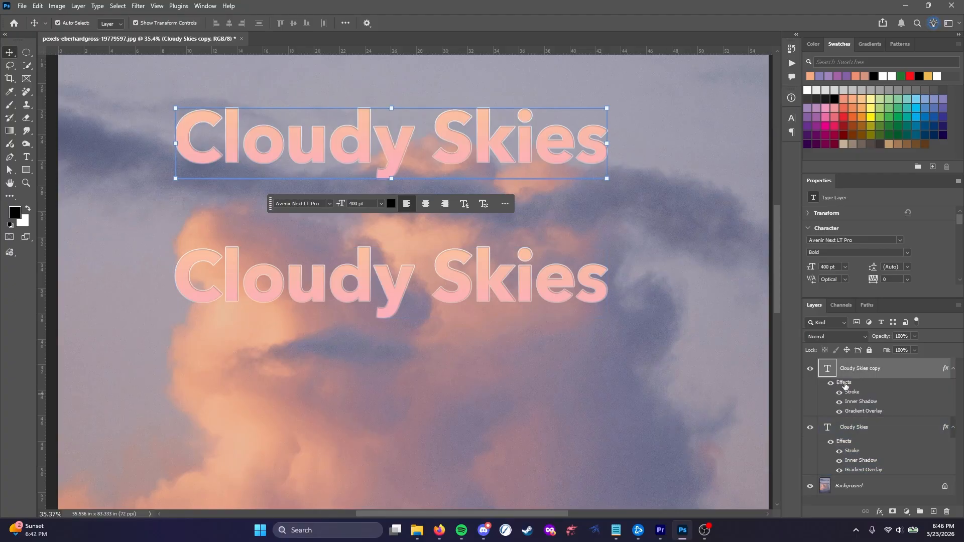
pyautogui.moveTo(852, 373); pyautogui.dragTo(947, 511)
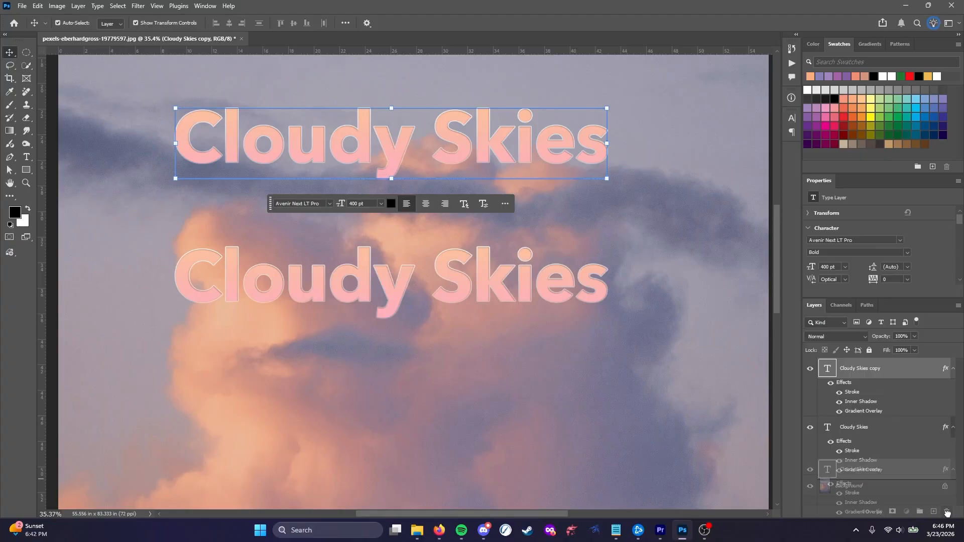
# Open the Blending Options of the "Cloudy Skies" layer, enable Bevel & Emboss, and show the Stroke settings
pyautogui.click(881, 512)
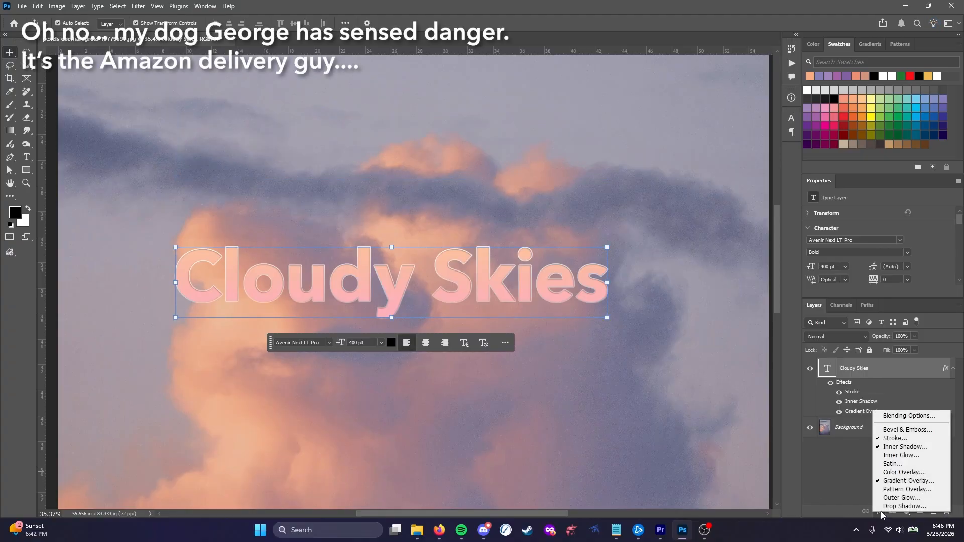
pyautogui.click(901, 419)
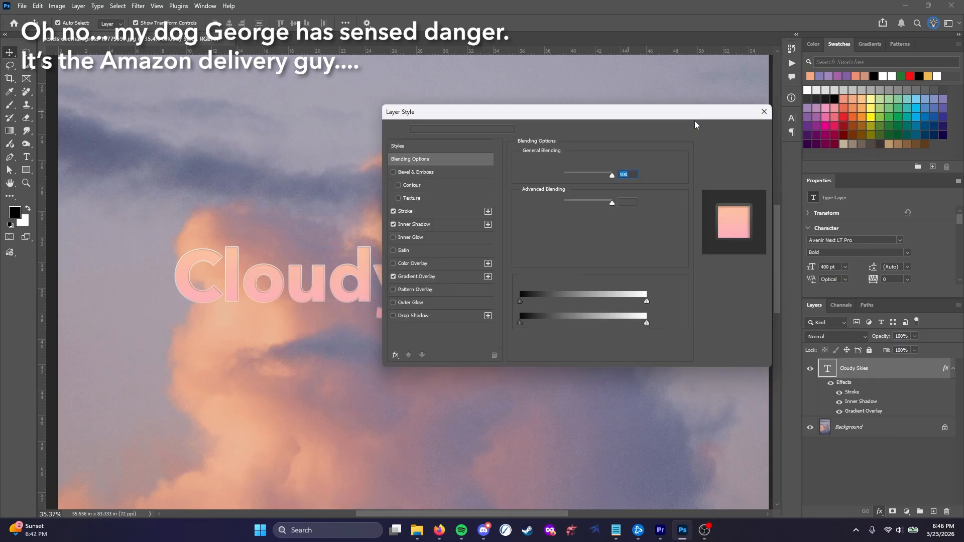
pyautogui.moveTo(533, 113); pyautogui.dragTo(629, 72)
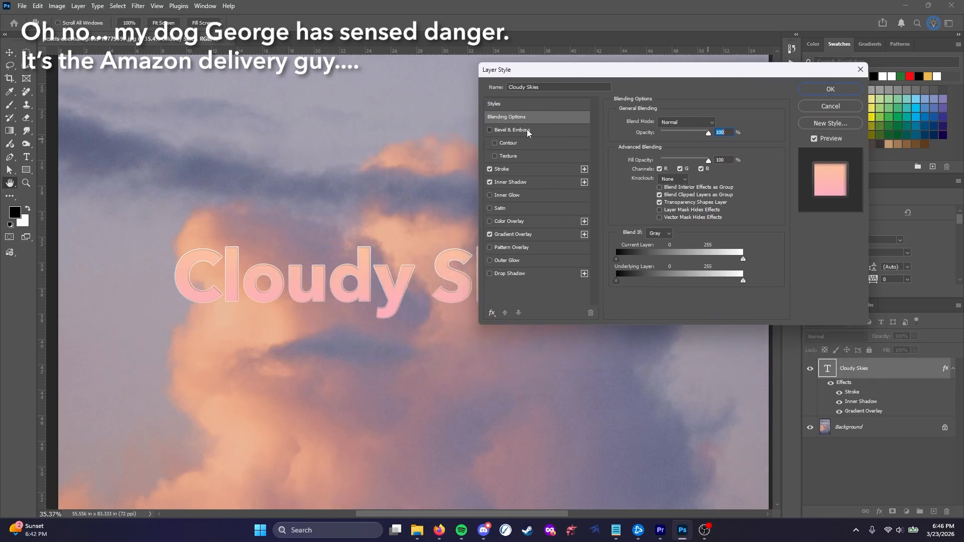
pyautogui.click(491, 130)
pyautogui.click(490, 130)
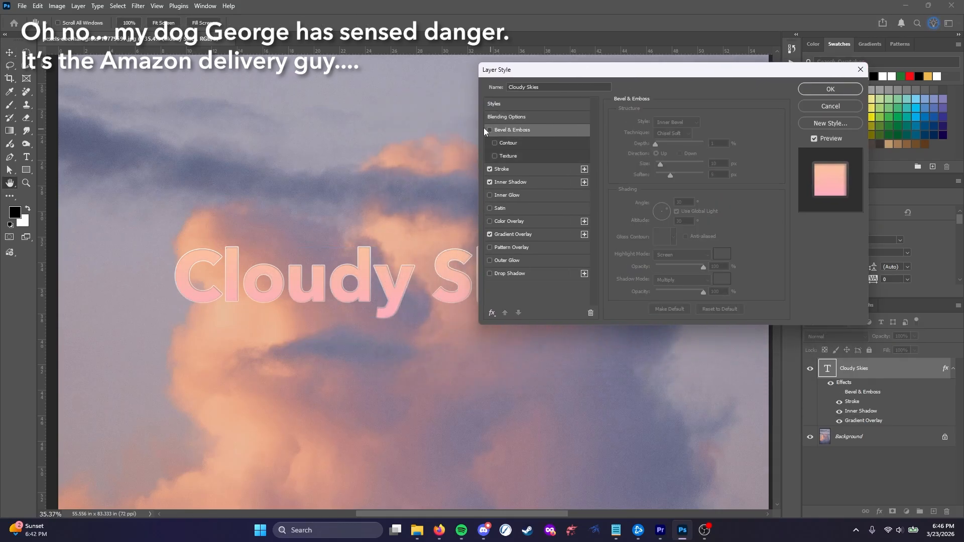
pyautogui.click(485, 130)
pyautogui.click(510, 169)
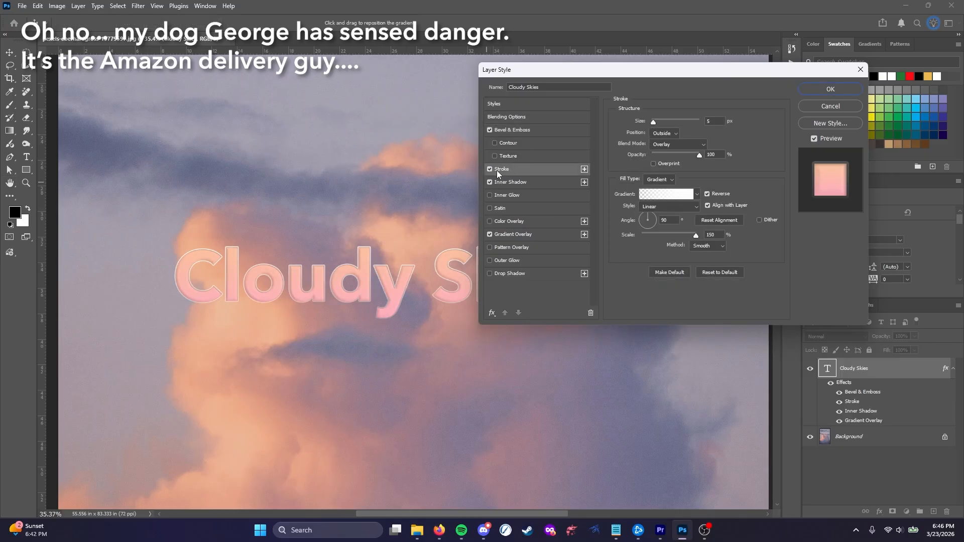
# Turn off the Stroke and Bevel & Emboss effects on the text
pyautogui.scroll(5, 324, 299)
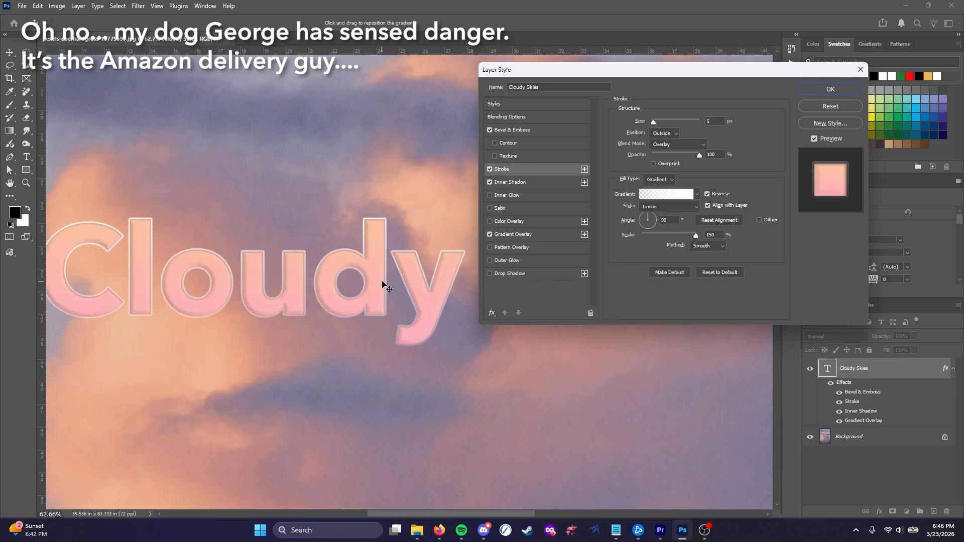
pyautogui.scroll(2, 352, 346)
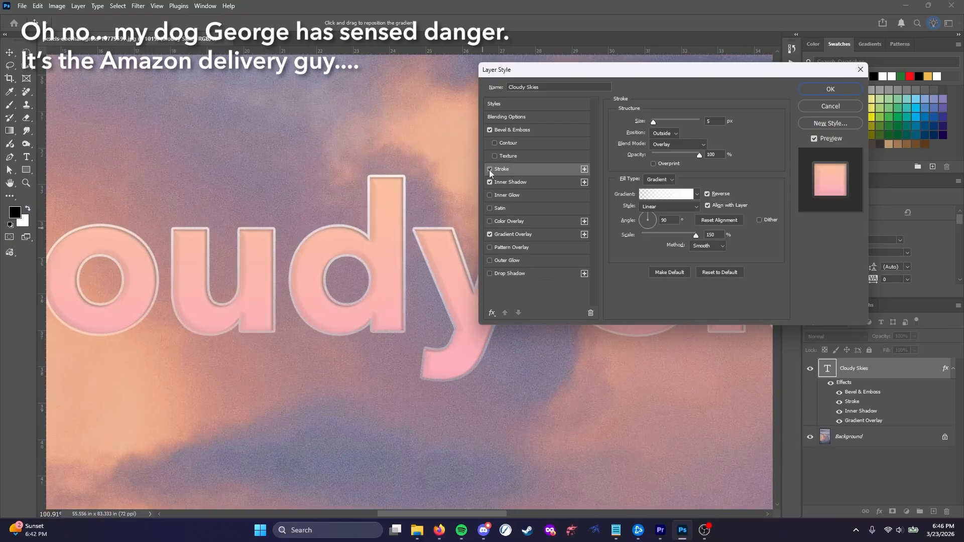
pyautogui.click(490, 170)
pyautogui.click(491, 131)
# Set the Inner Shadow opacity to 100% and switch the Inner Shadow effect off
pyautogui.click(504, 183)
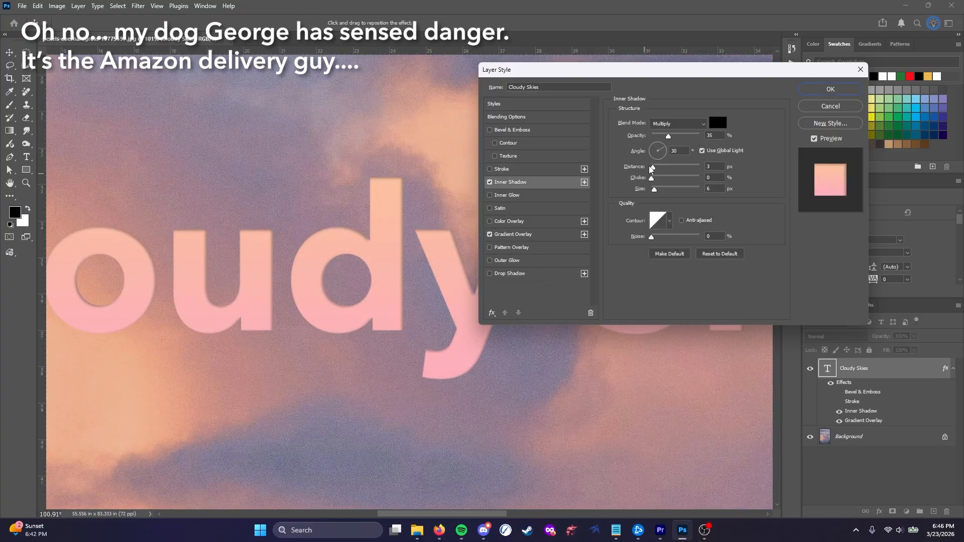
pyautogui.moveTo(669, 140); pyautogui.dragTo(703, 137)
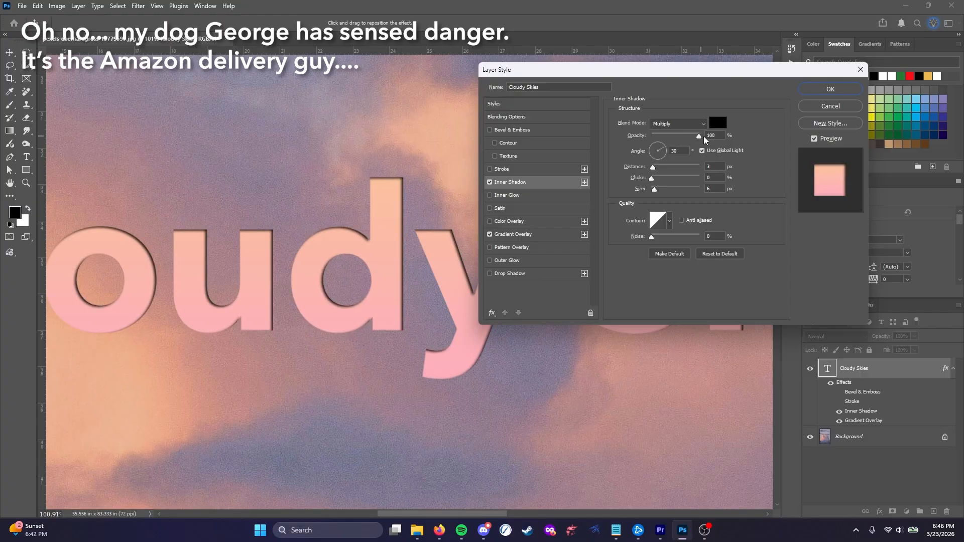
pyautogui.click(489, 183)
# Try Inner Glow on the text, alone and combined with Inner Shadow, and turn both effects off
pyautogui.click(490, 194)
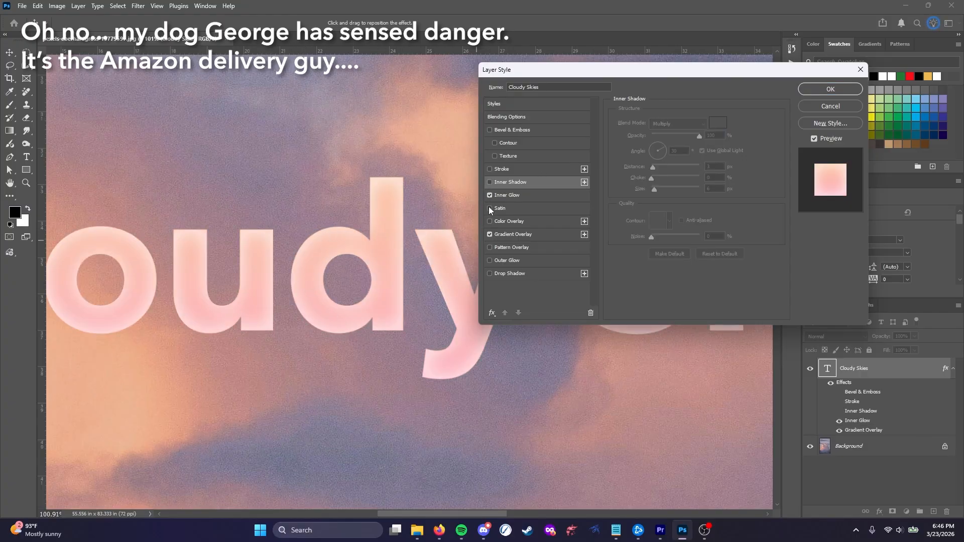
pyautogui.click(490, 182)
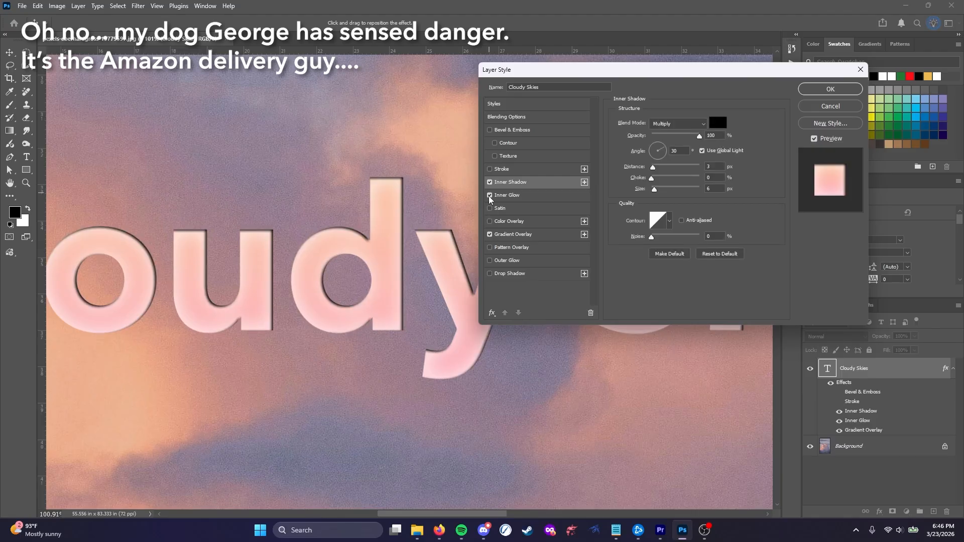
pyautogui.click(490, 184)
pyautogui.click(489, 195)
# Replace the Gradient Overlay with the Color Overlay, briefly trying the Inner Glow and Satin effects
pyautogui.click(490, 234)
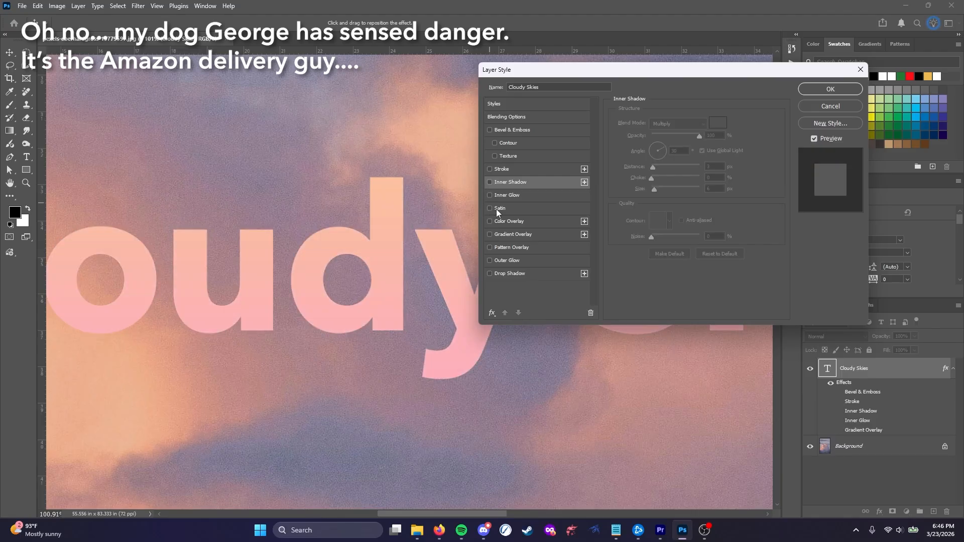
pyautogui.click(490, 196)
pyautogui.click(489, 221)
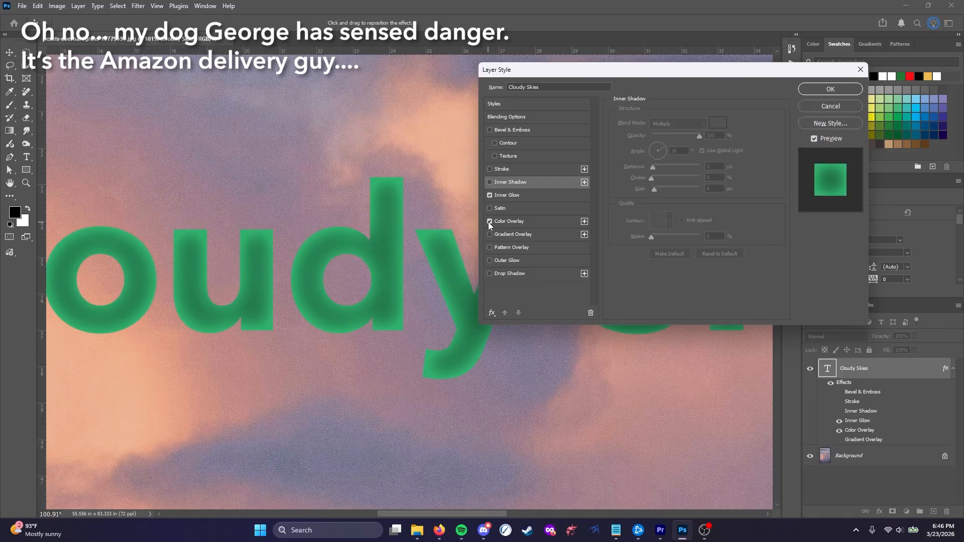
pyautogui.click(489, 195)
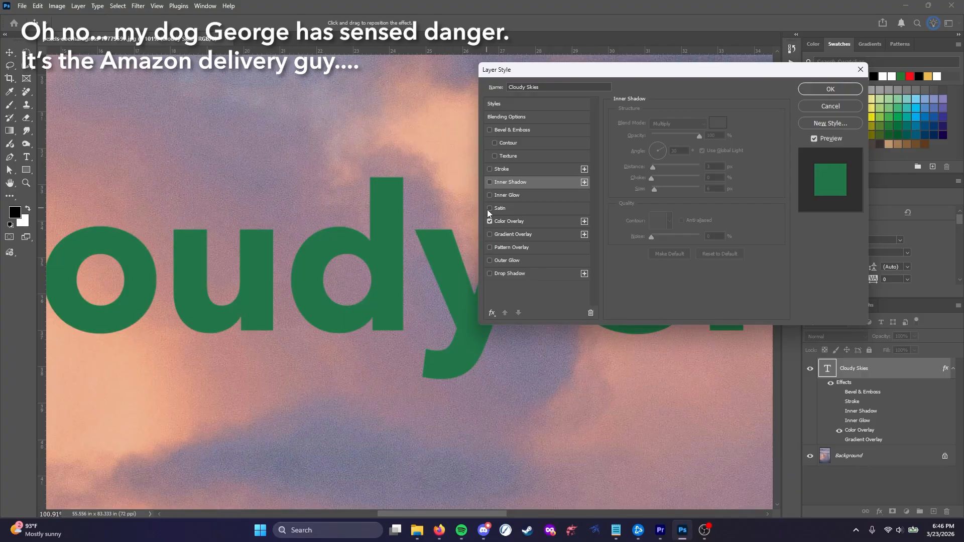
pyautogui.click(489, 209)
pyautogui.click(489, 208)
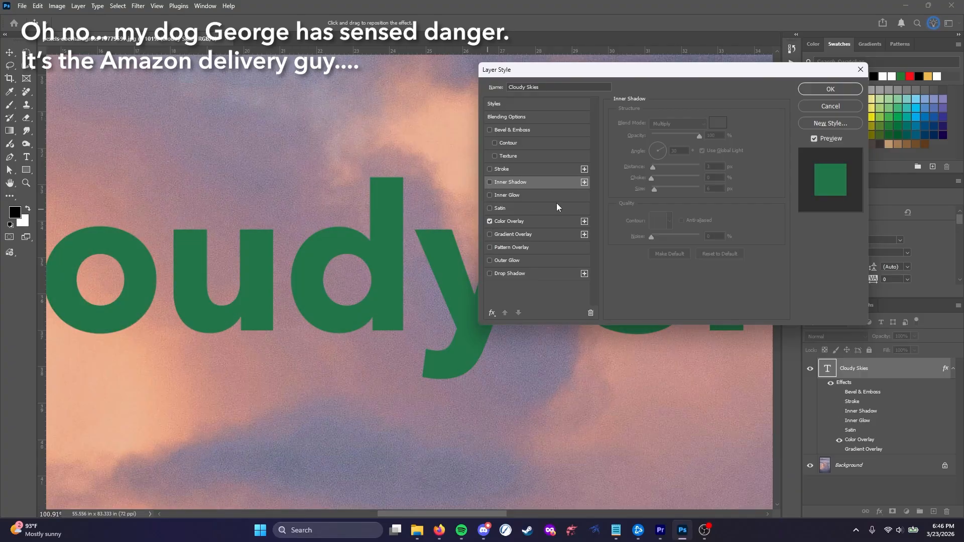
# Turn off the Color Overlay and try the Gradient Overlay and Pattern Overlay on the text one at a time
pyautogui.click(528, 221)
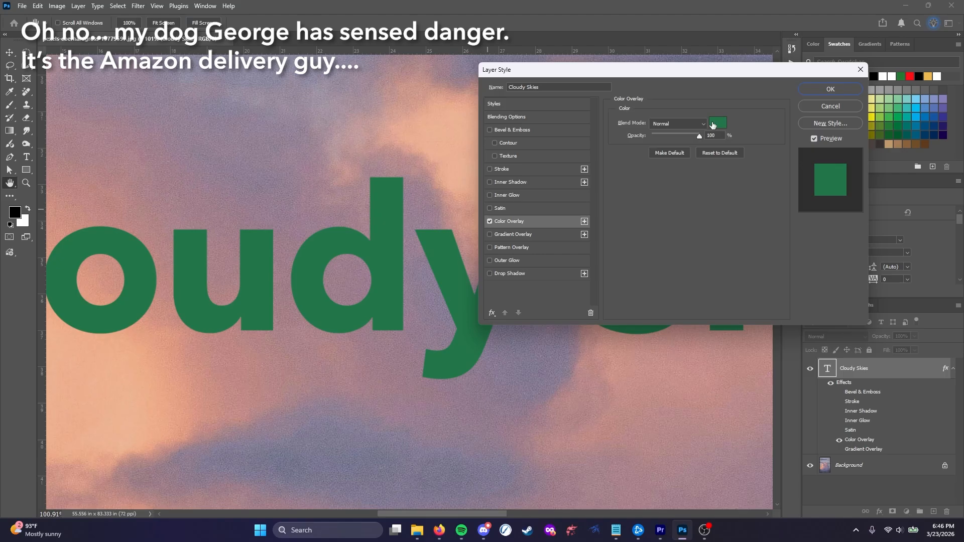
pyautogui.click(490, 222)
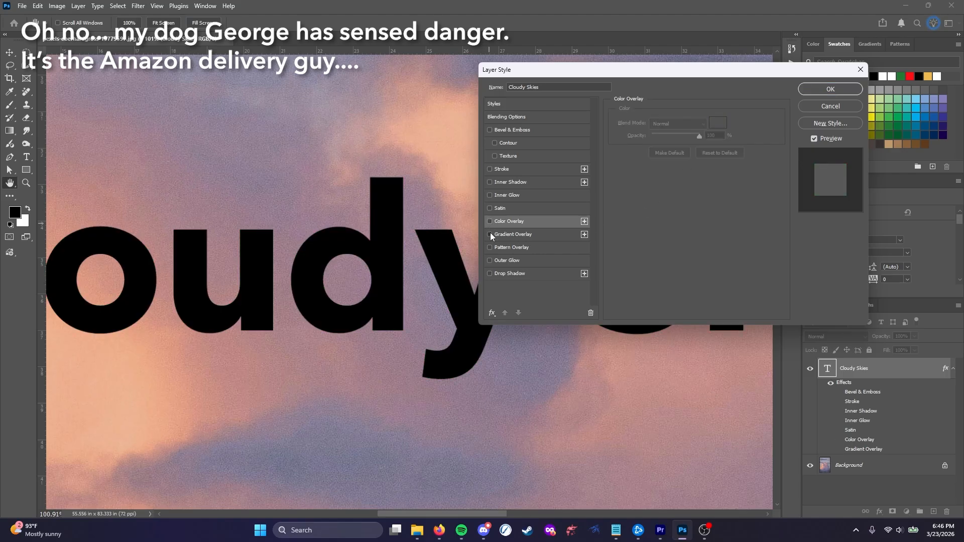
pyautogui.click(490, 234)
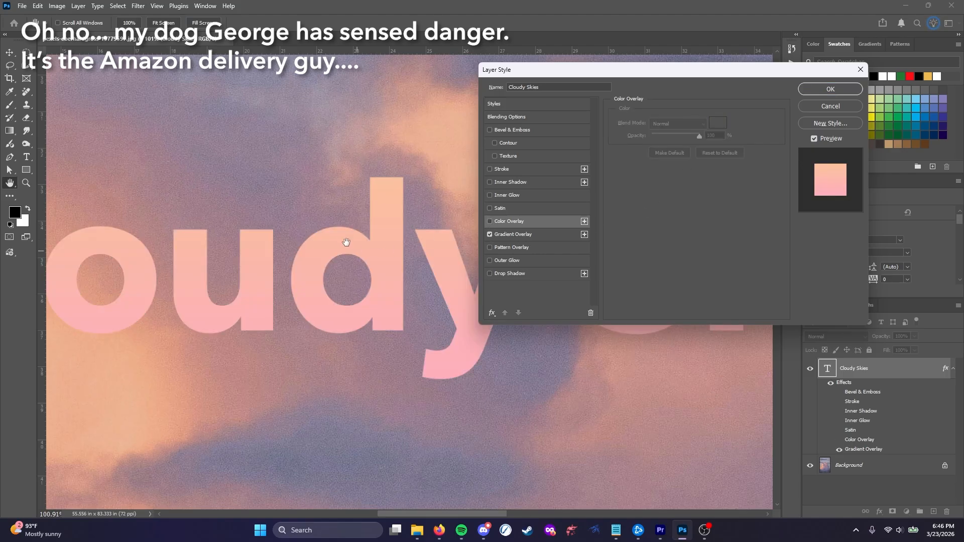
pyautogui.click(490, 234)
pyautogui.click(490, 247)
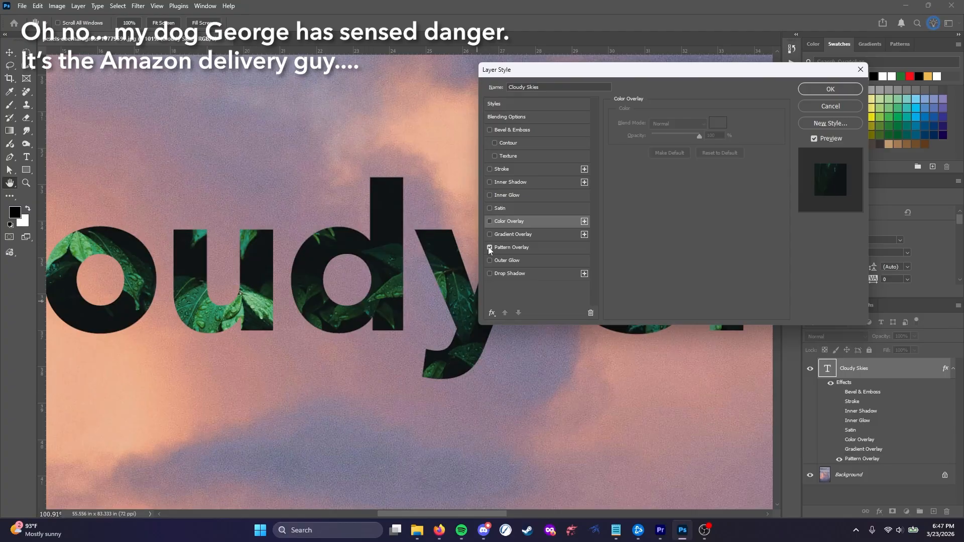
pyautogui.click(490, 247)
# Try an Outer Glow on the text with the Screen blend mode and switch the effect off
pyautogui.click(490, 260)
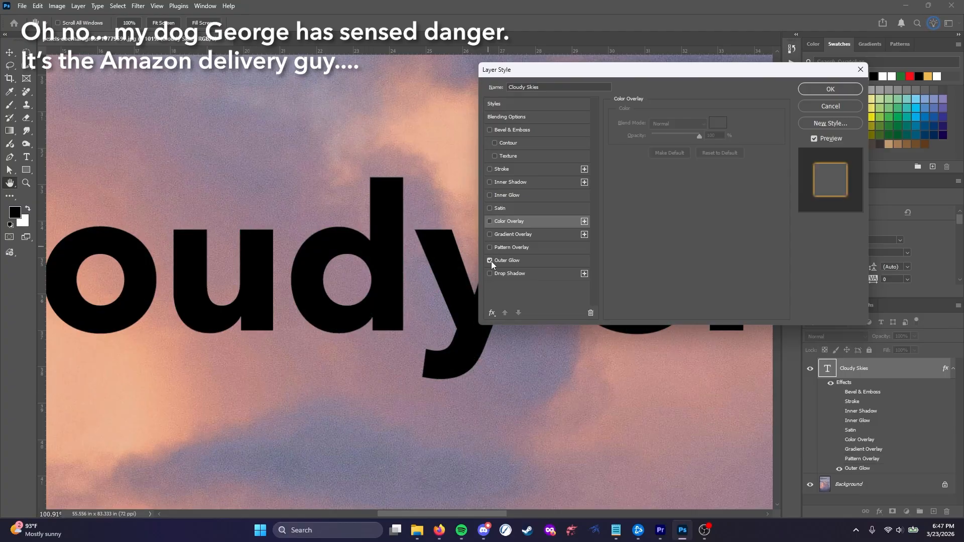
pyautogui.click(538, 260)
pyautogui.click(686, 123)
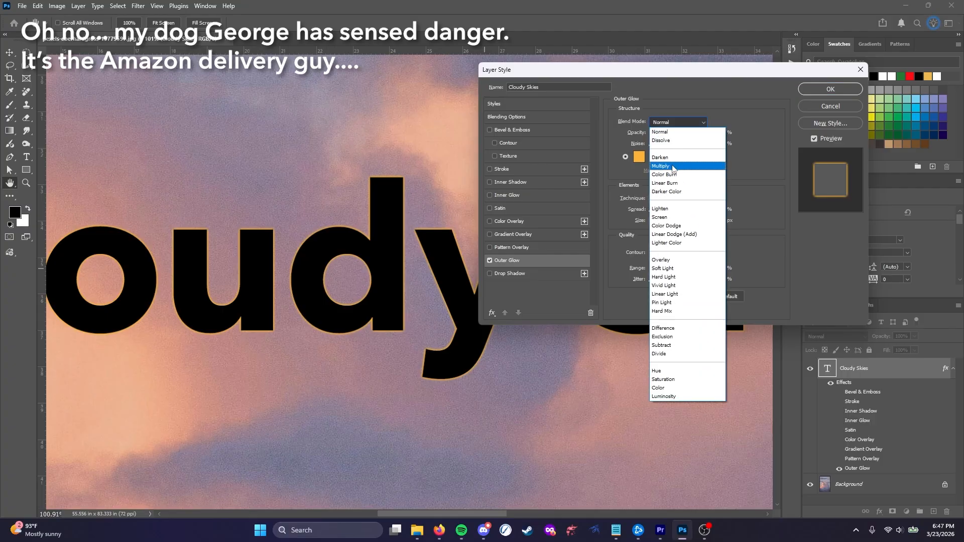
pyautogui.click(673, 218)
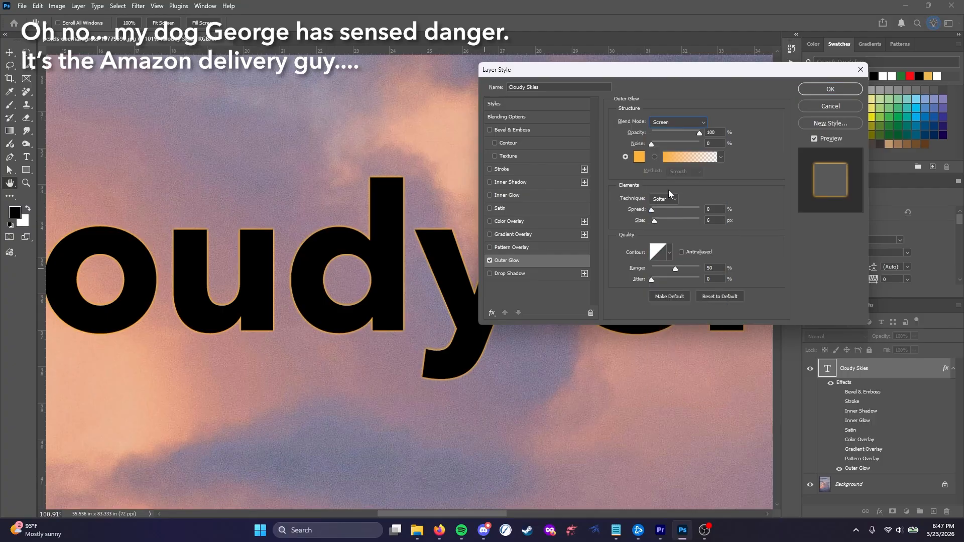
pyautogui.click(489, 260)
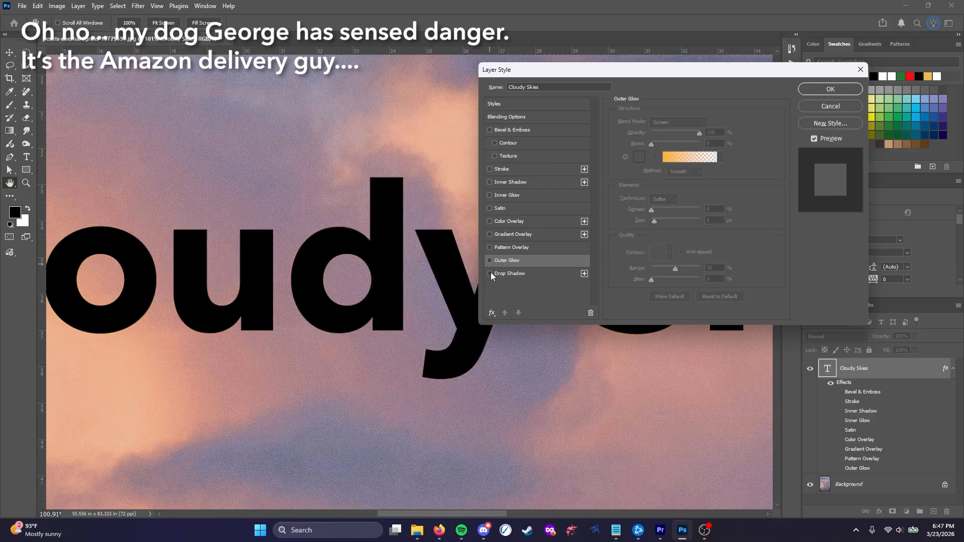
# Try the Drop Shadow effect on the text and combine it with Bevel & Emboss
pyautogui.click(490, 274)
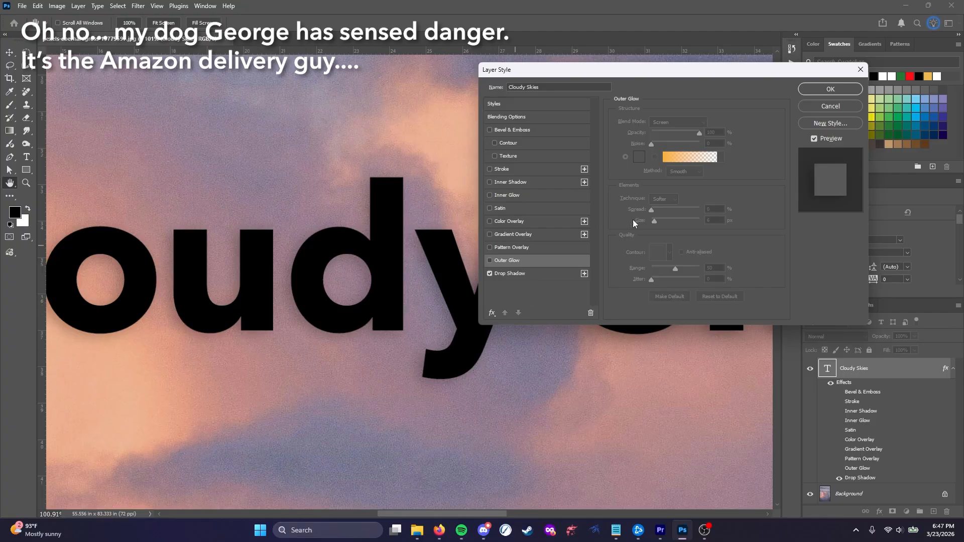
pyautogui.click(549, 273)
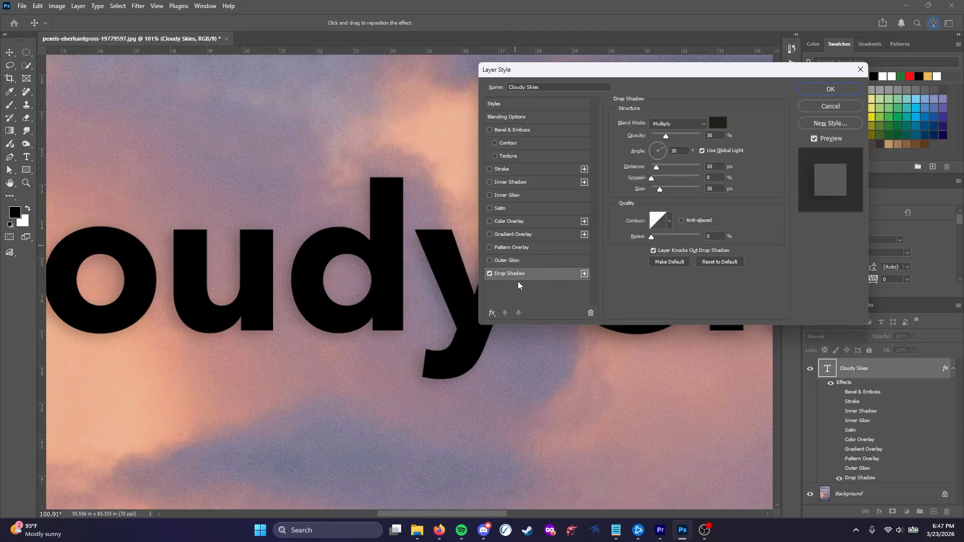
pyautogui.click(521, 131)
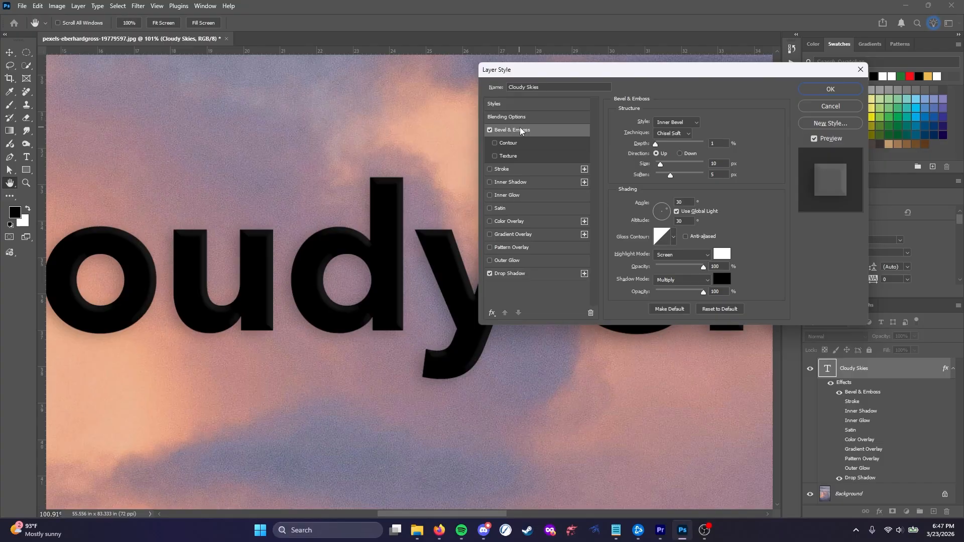
# Discard the layer style changes and delete all effects from the Cloudy Skies layer
pyautogui.click(844, 107)
pyautogui.moveTo(847, 386); pyautogui.dragTo(948, 512)
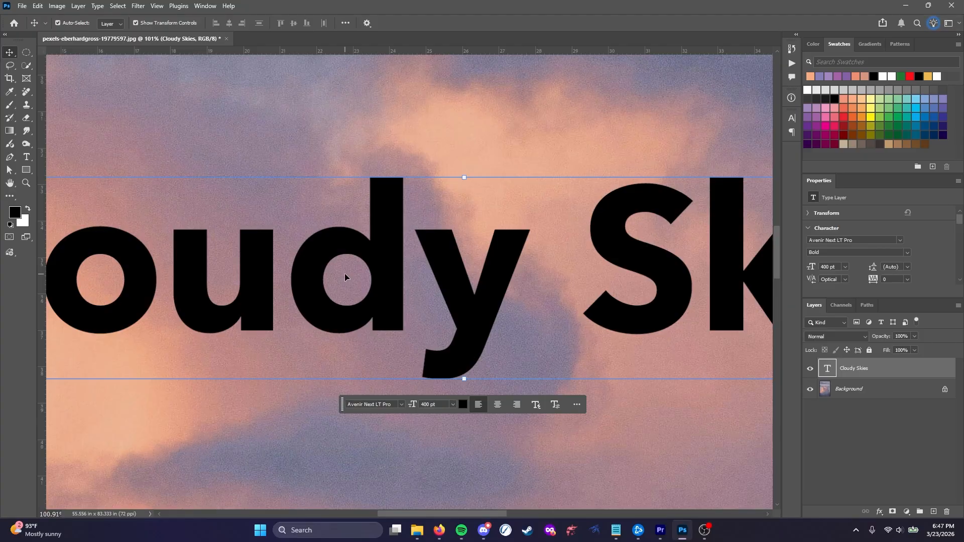
# Change the colour of the whole Cloudy Skies text to a medium purple and finish text editing
pyautogui.doubleClick(345, 276)
pyautogui.click(339, 22)
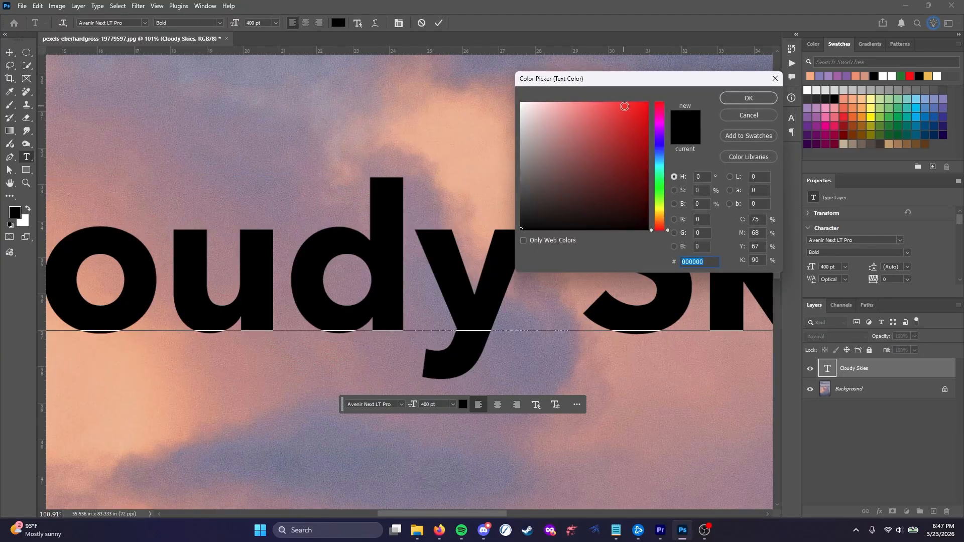
pyautogui.click(660, 133)
pyautogui.click(645, 107)
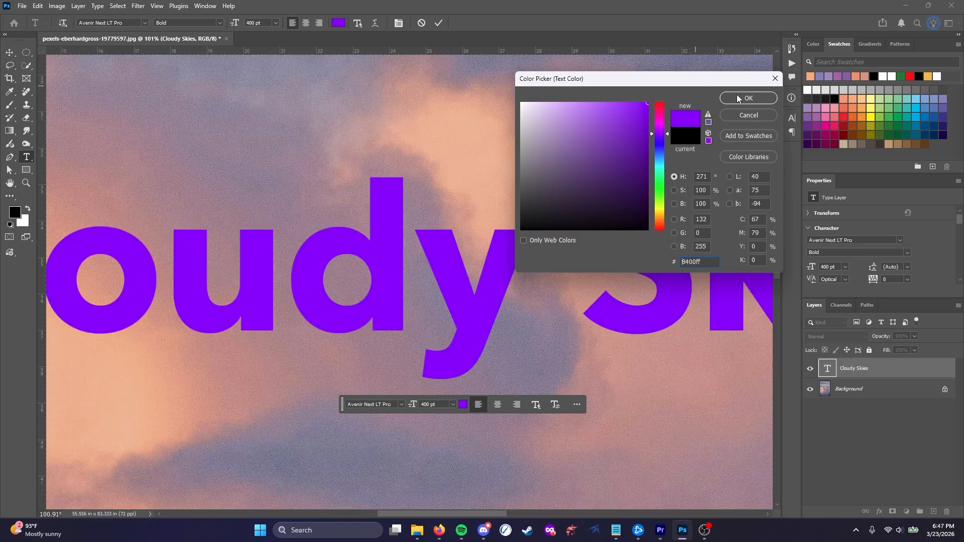
pyautogui.moveTo(632, 129)
pyautogui.mouseDown()
pyautogui.moveTo(577, 124)
pyautogui.moveTo(601, 122)
pyautogui.mouseUp()
pyautogui.click(739, 101)
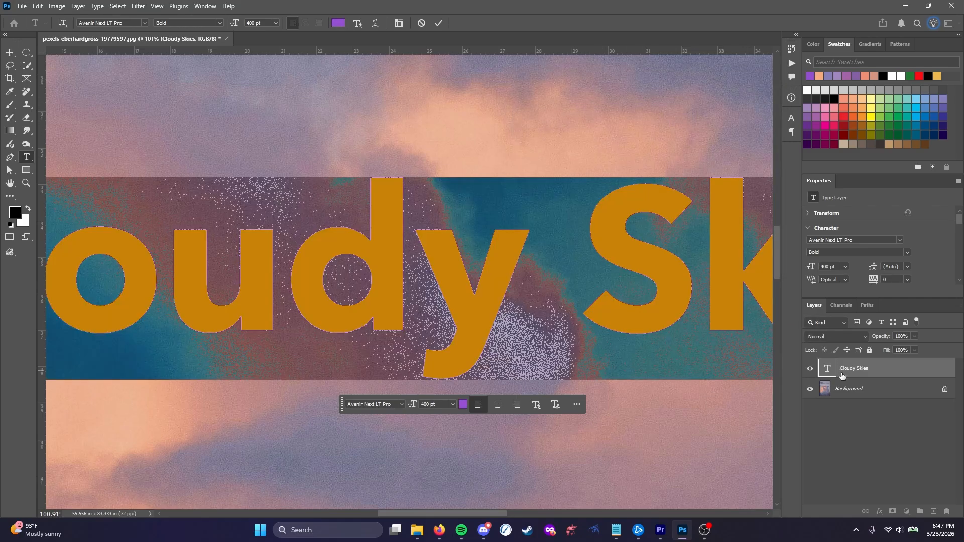
pyautogui.hotkey('ctrl', 'h')
pyautogui.click(10, 53)
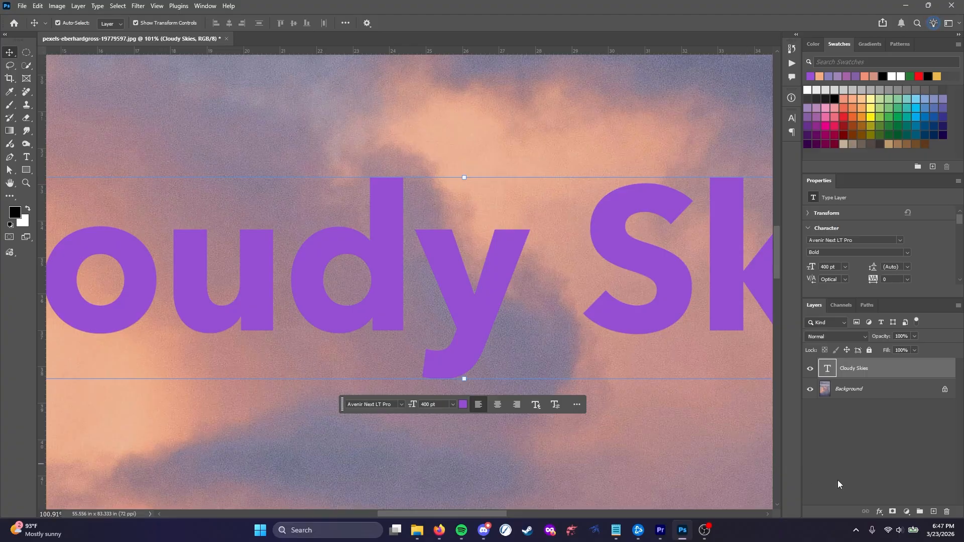
# Add a Stroke effect to the Cloudy Skies layer and set its size to 9 px
pyautogui.click(880, 513)
pyautogui.click(898, 438)
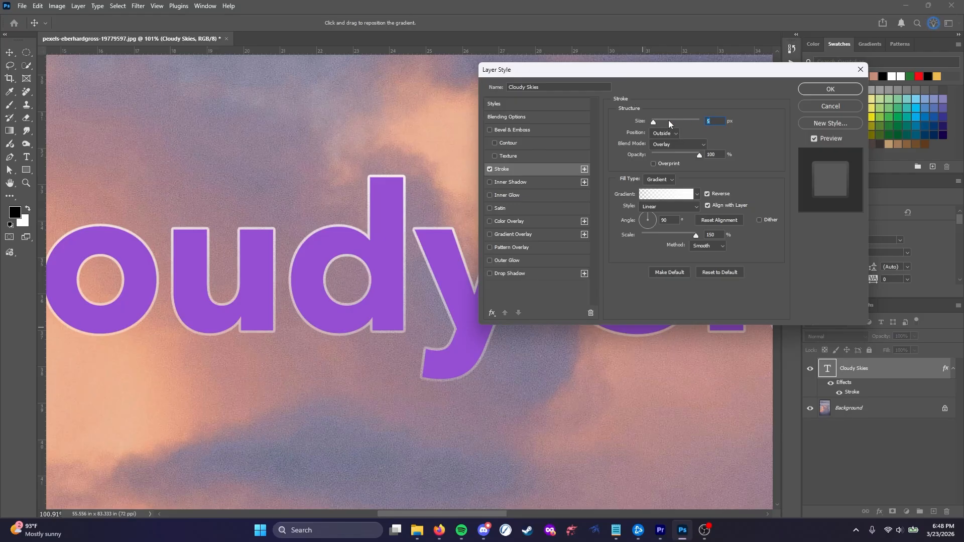
pyautogui.moveTo(654, 125)
pyautogui.mouseDown()
pyautogui.moveTo(672, 123)
pyautogui.moveTo(656, 123)
pyautogui.mouseUp()
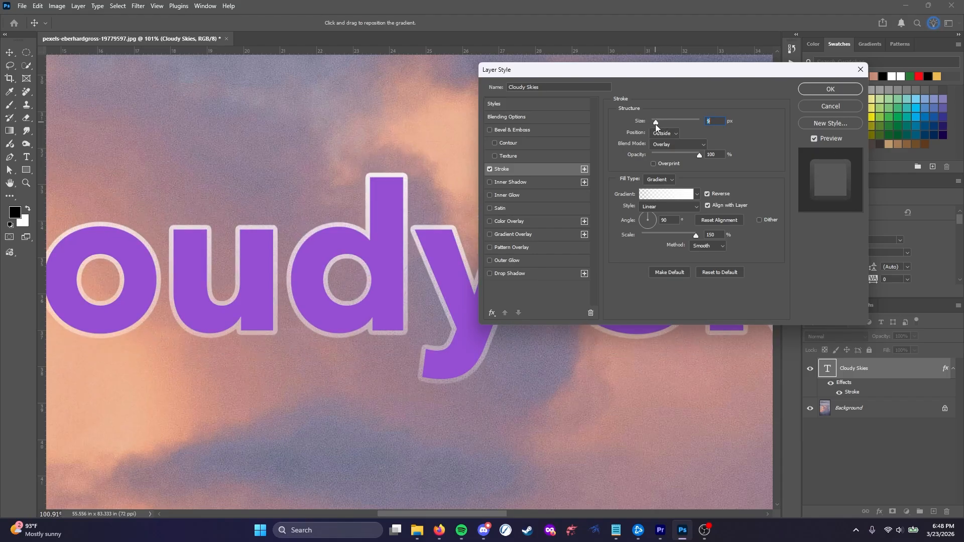
# Compare the Inside, Center and Outside stroke positions and set the stroke's position to Center
pyautogui.click(665, 133)
pyautogui.click(665, 151)
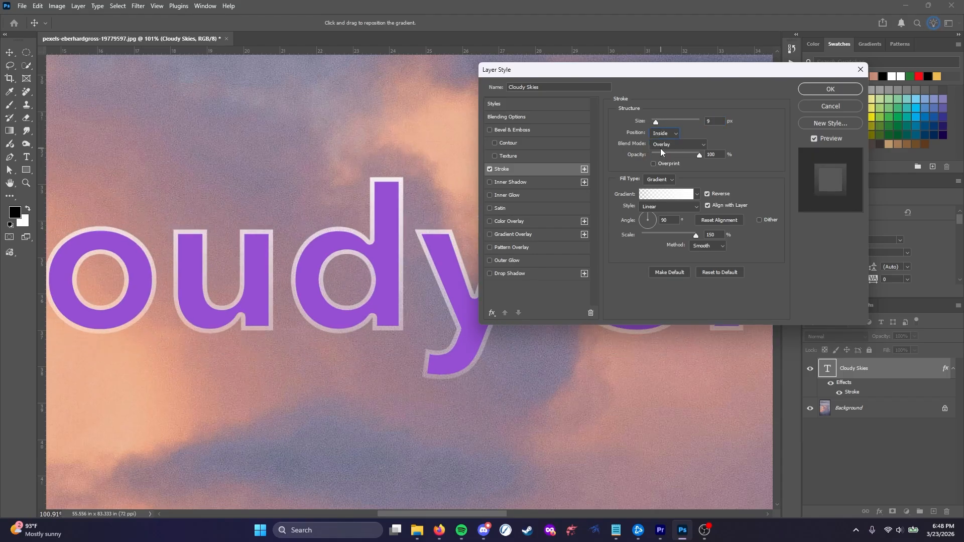
pyautogui.click(664, 135)
pyautogui.click(661, 159)
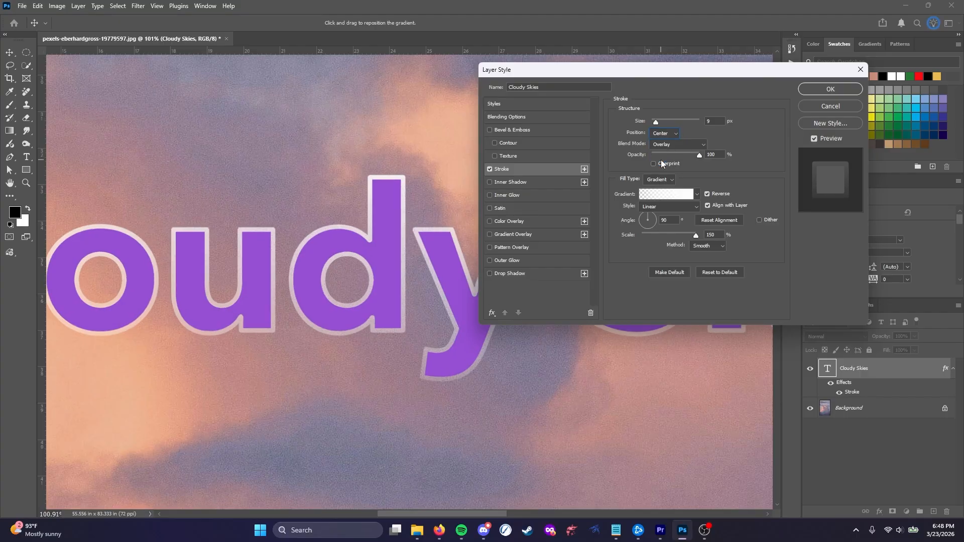
pyautogui.click(665, 134)
pyautogui.click(661, 143)
pyautogui.click(664, 133)
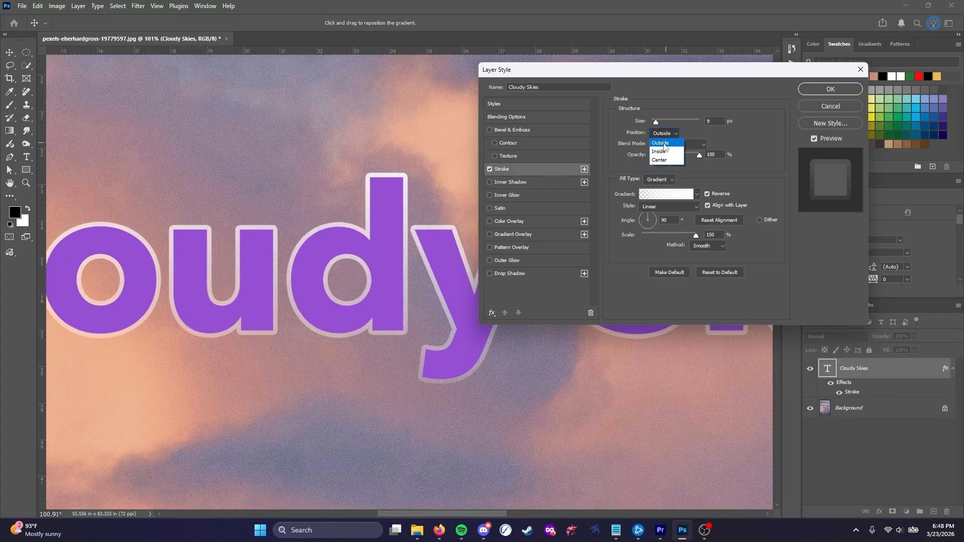
pyautogui.click(659, 151)
pyautogui.click(662, 134)
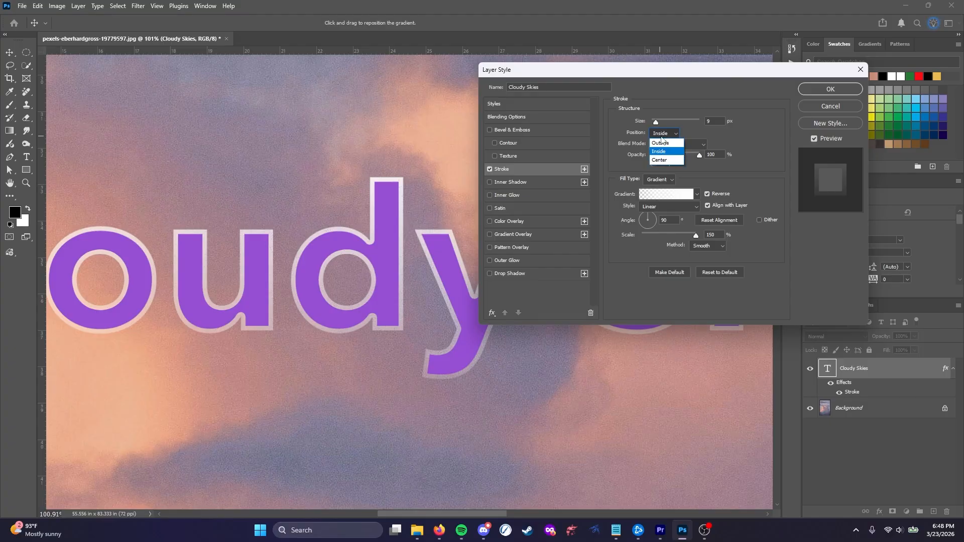
pyautogui.click(660, 159)
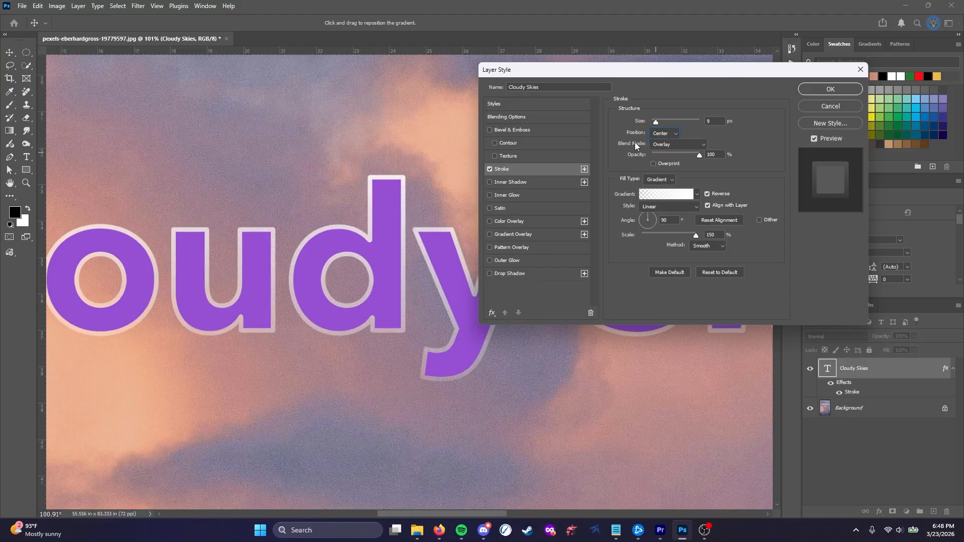
# Try the Multiply and Screen blend modes on the stroke, and set it to Normal at 100% opacity
pyautogui.click(664, 145)
pyautogui.click(669, 190)
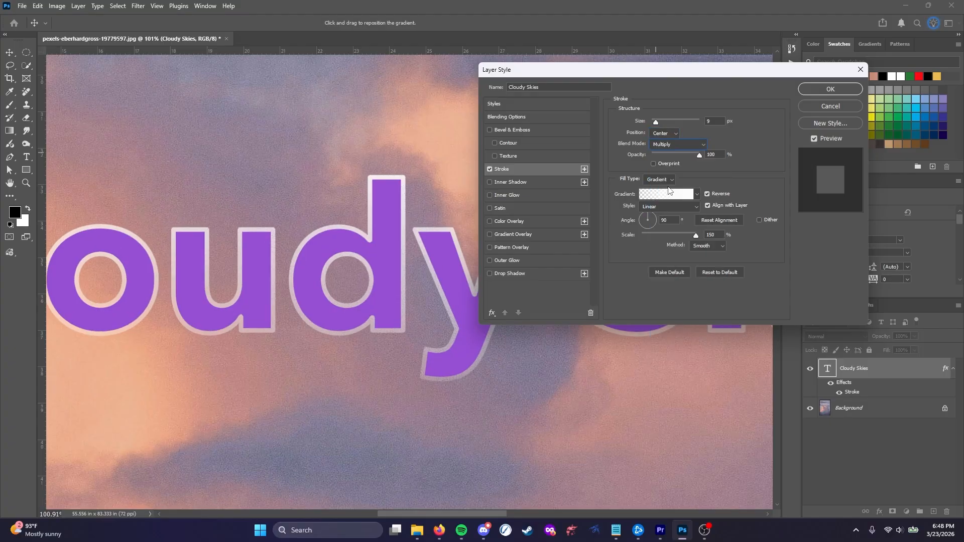
pyautogui.click(676, 146)
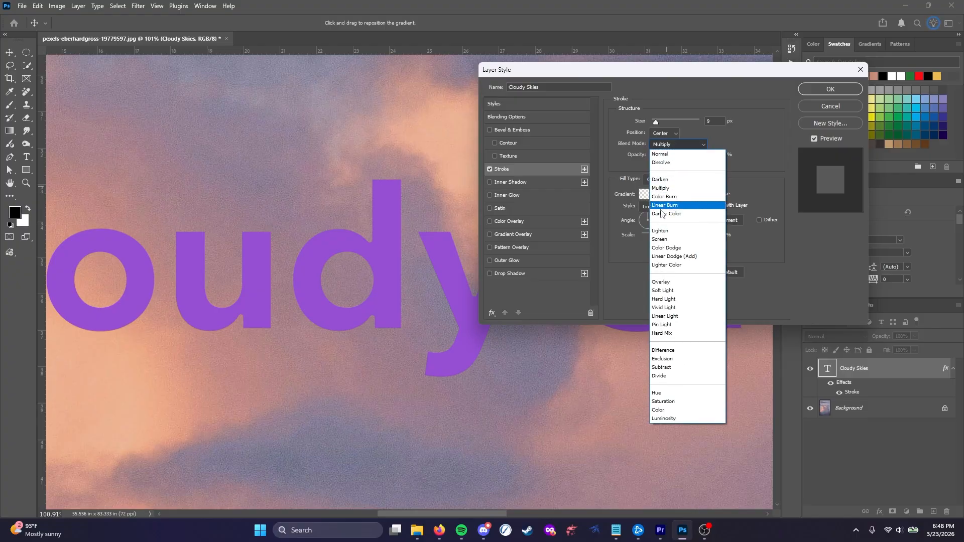
pyautogui.click(655, 237)
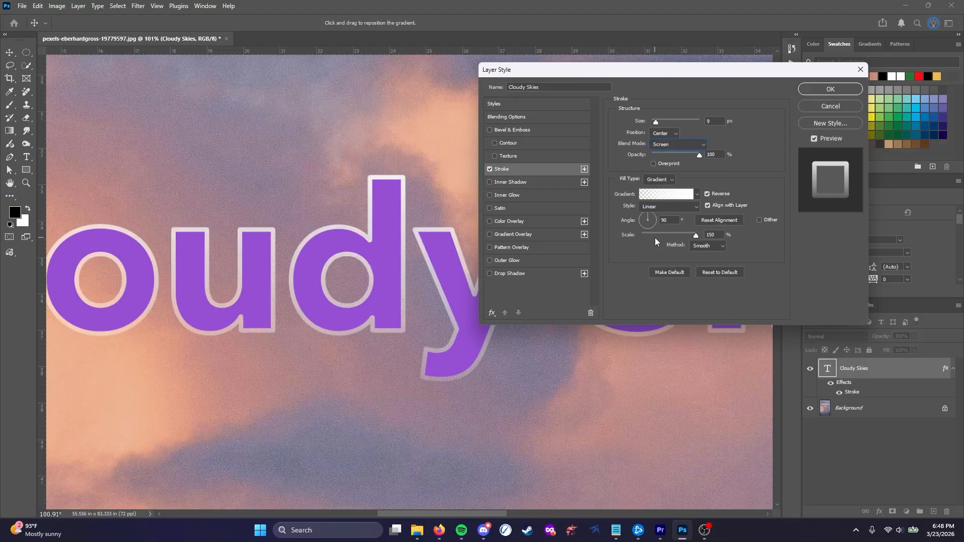
pyautogui.click(673, 145)
pyautogui.click(666, 155)
pyautogui.moveTo(700, 157)
pyautogui.mouseDown()
pyautogui.moveTo(643, 165)
pyautogui.moveTo(708, 162)
pyautogui.mouseUp()
# Compare the stroke around the letter d with Overprint on and off, leaving Overprint off
pyautogui.click(654, 163)
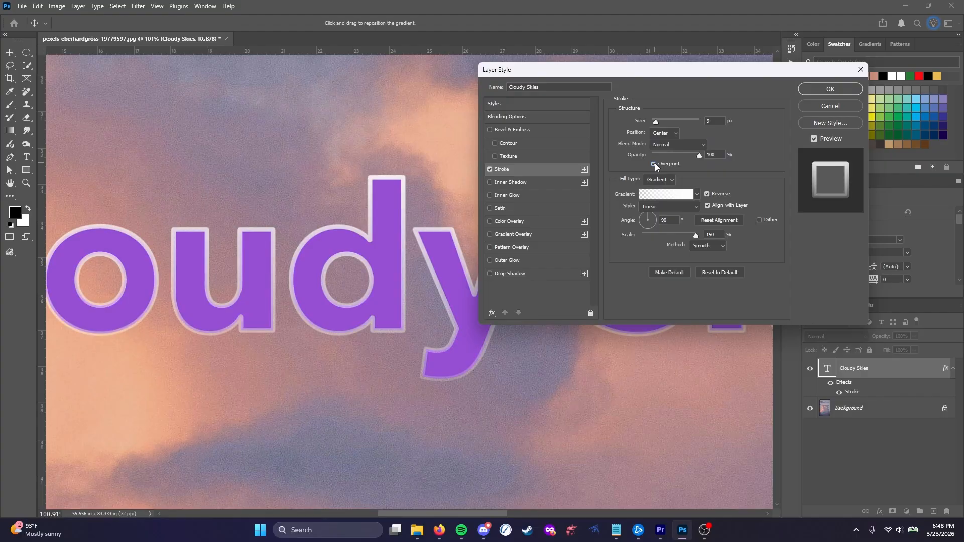
pyautogui.scroll(5, 357, 318)
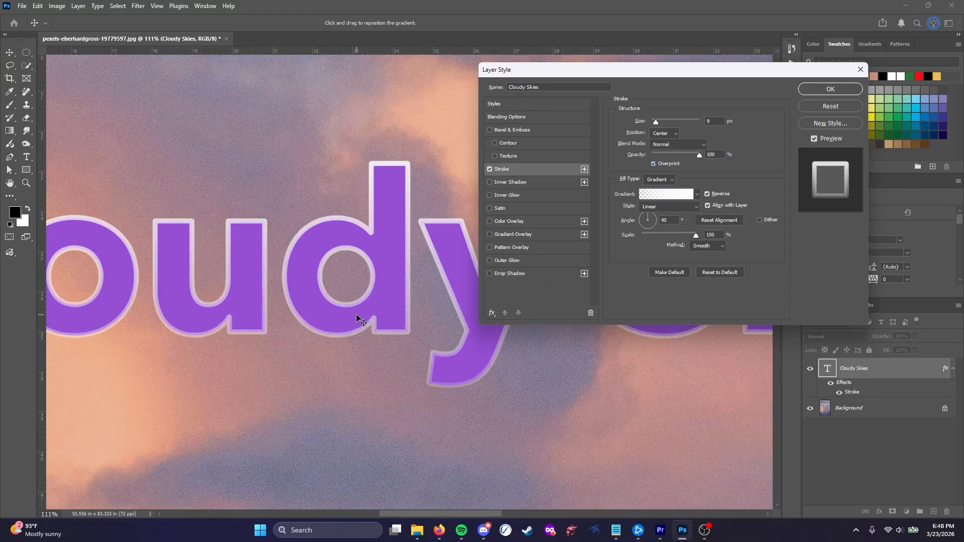
pyautogui.scroll(4, 389, 334)
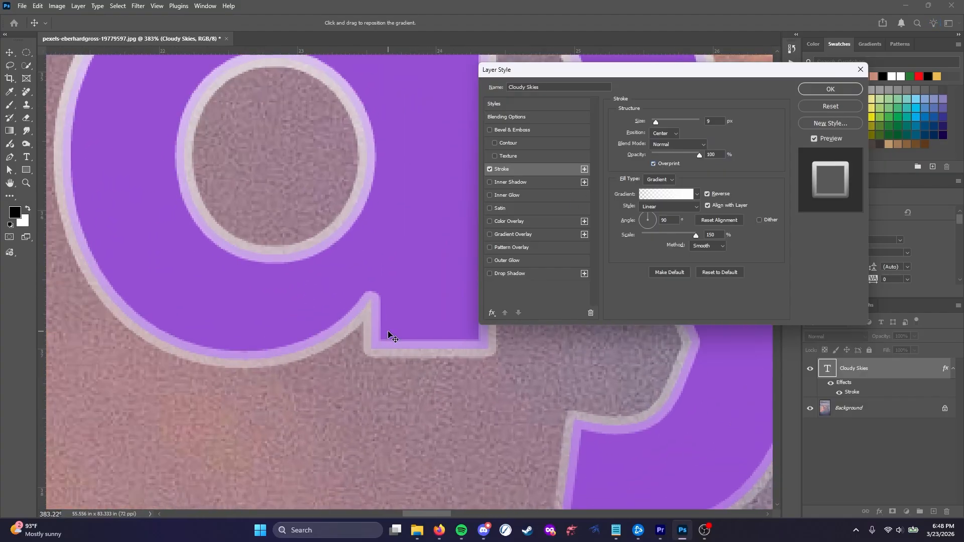
pyautogui.click(654, 164)
pyautogui.click(654, 164)
pyautogui.scroll(3, 378, 332)
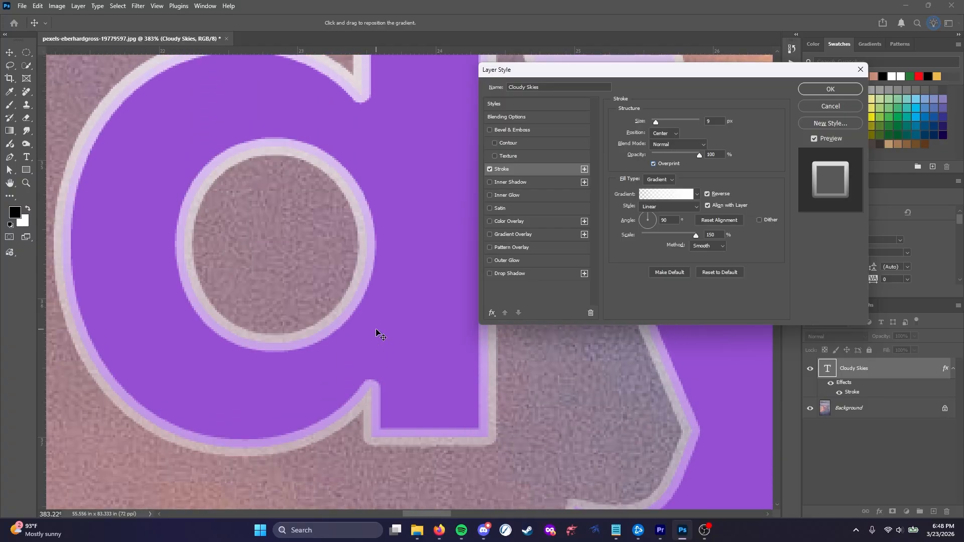
pyautogui.scroll(1, 376, 330)
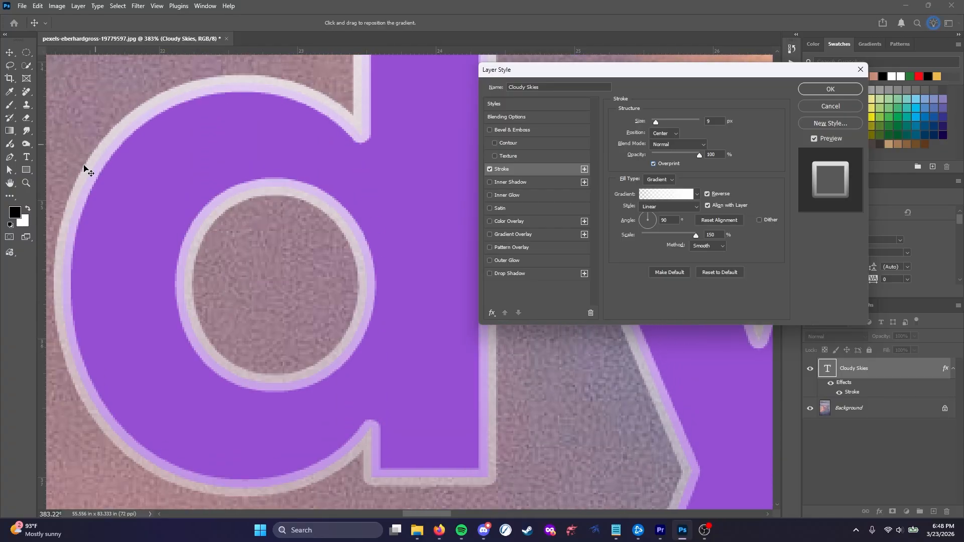
pyautogui.scroll(-3, 233, 269)
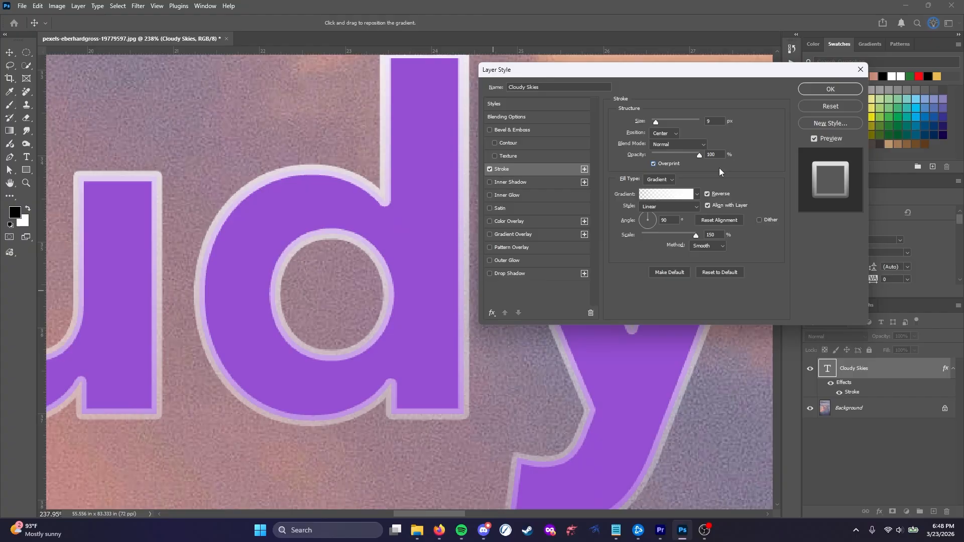
pyautogui.click(654, 164)
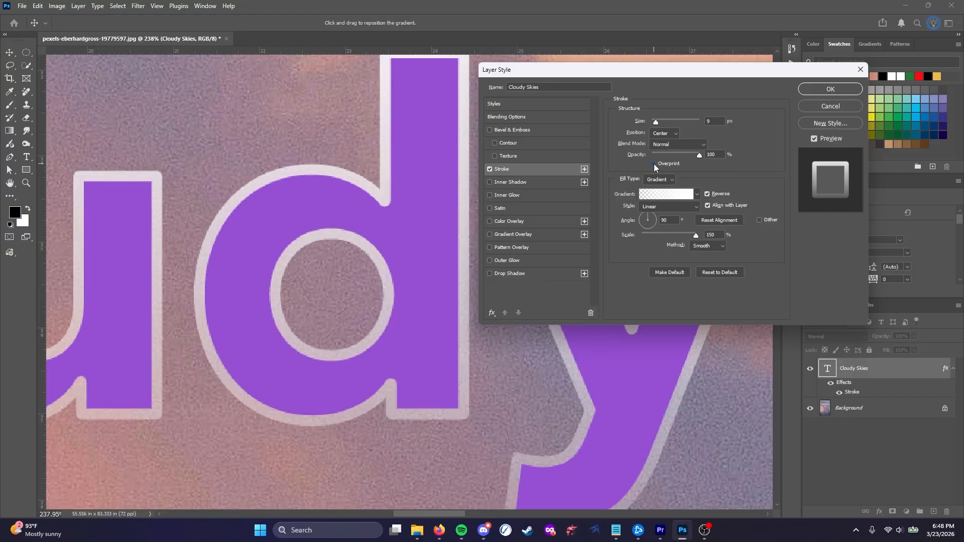
pyautogui.scroll(-2, 370, 310)
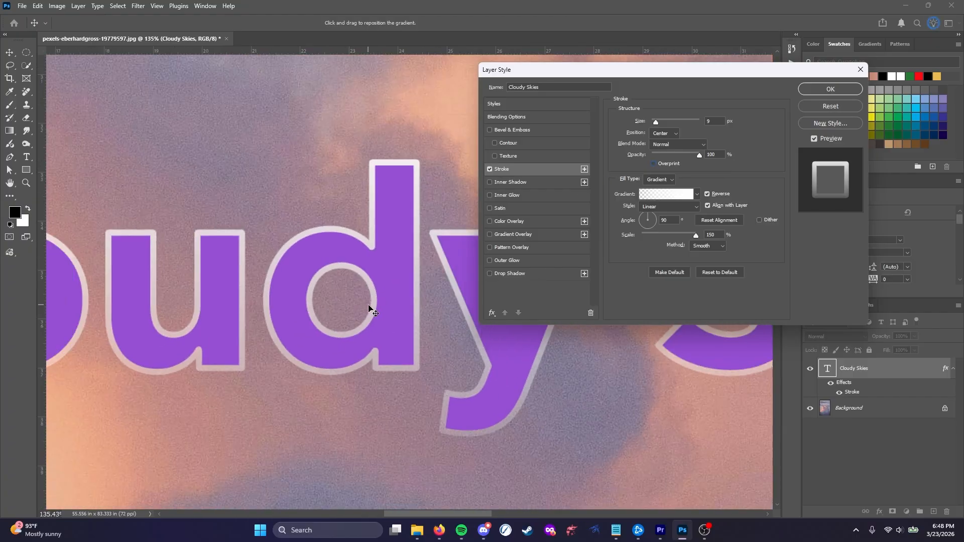
pyautogui.scroll(-1, 369, 310)
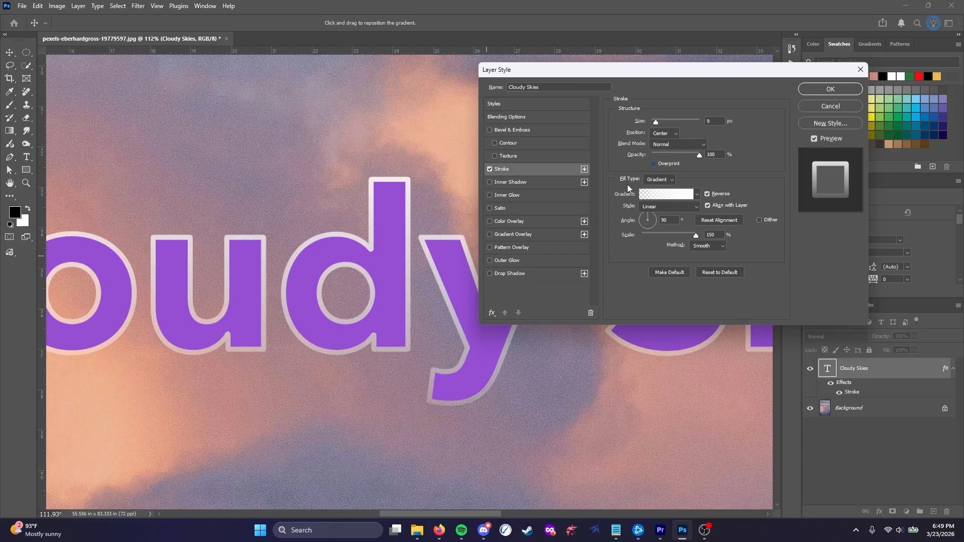
# Change the stroke's fill type to Color and make the outline dark red
pyautogui.click(667, 181)
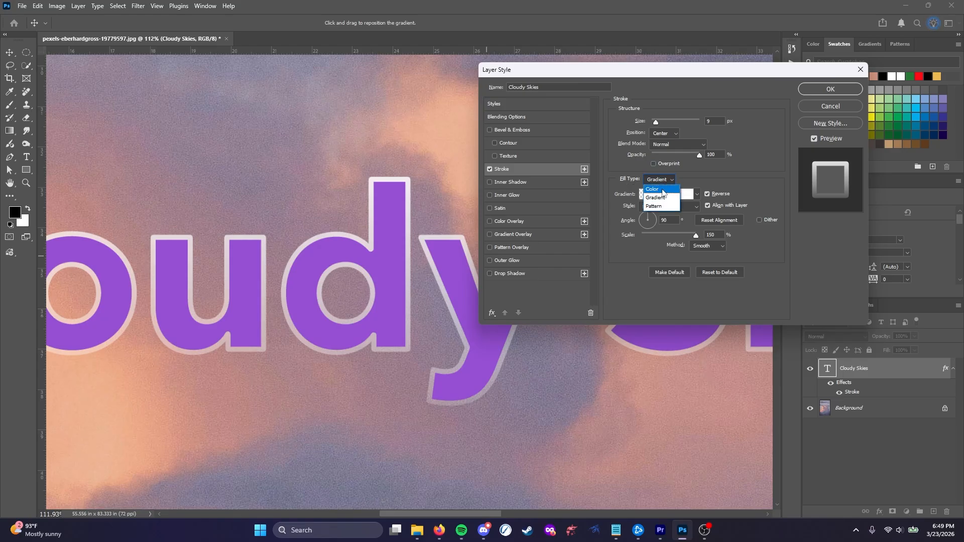
pyautogui.click(660, 187)
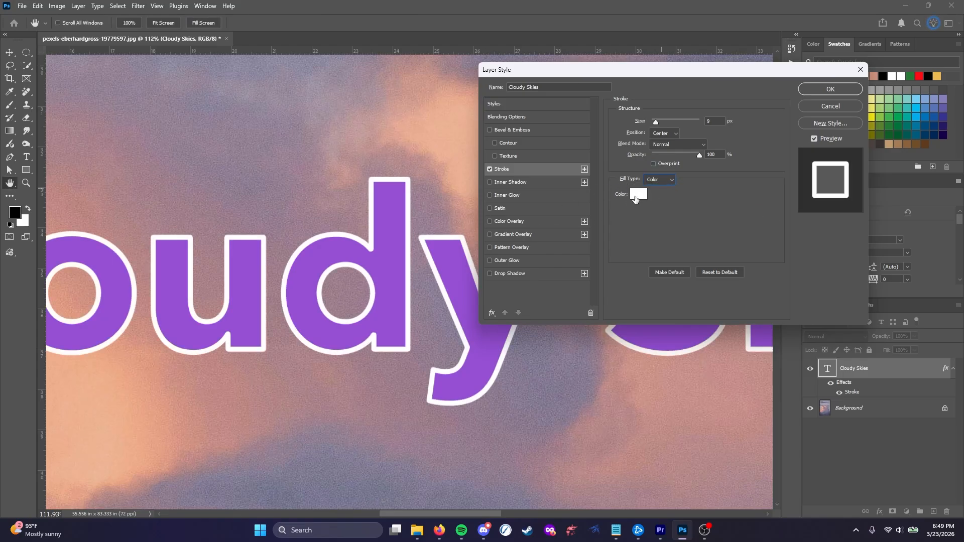
pyautogui.click(639, 194)
pyautogui.click(625, 163)
pyautogui.click(749, 99)
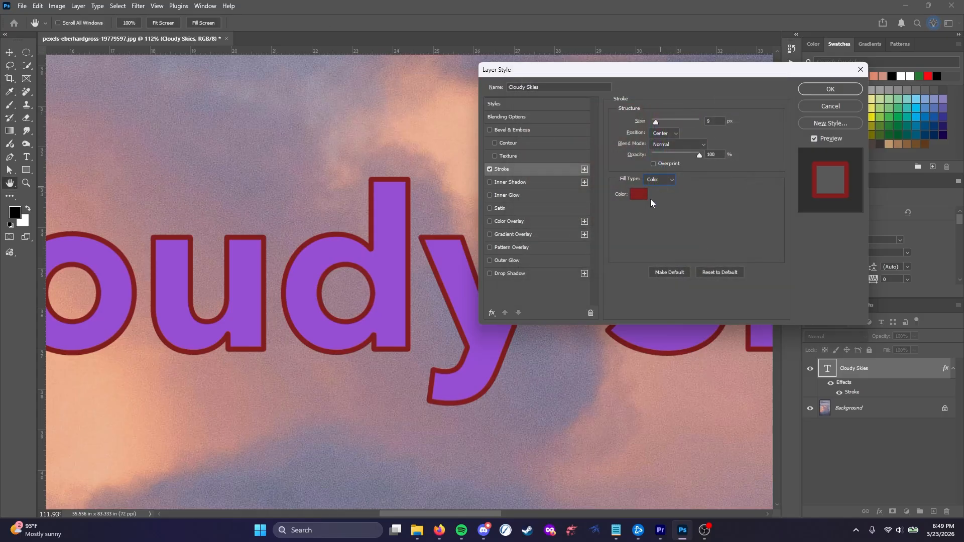
# Switch the stroke to a Gradient fill and apply the Blue_03 preset from the Blues group
pyautogui.click(654, 179)
pyautogui.click(654, 194)
pyautogui.click(651, 195)
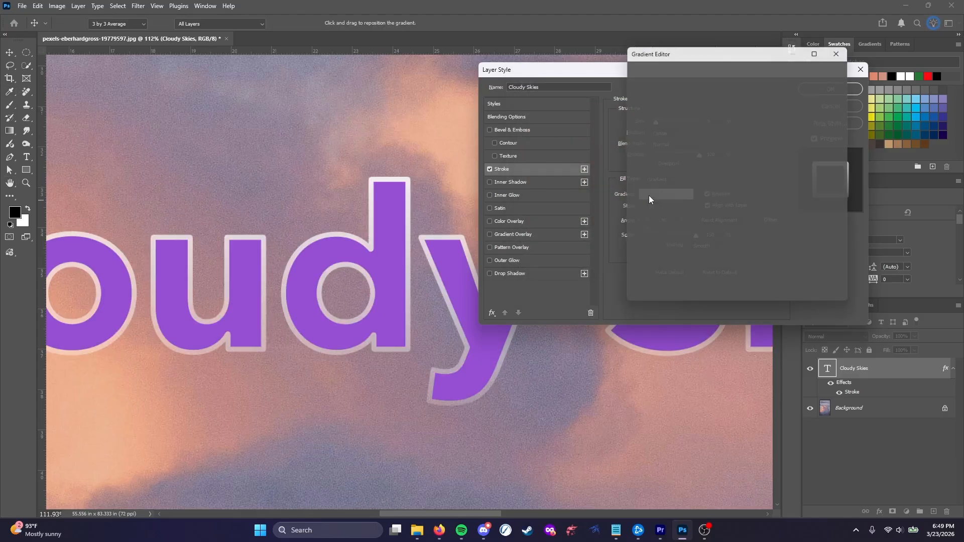
pyautogui.click(646, 112)
pyautogui.click(666, 128)
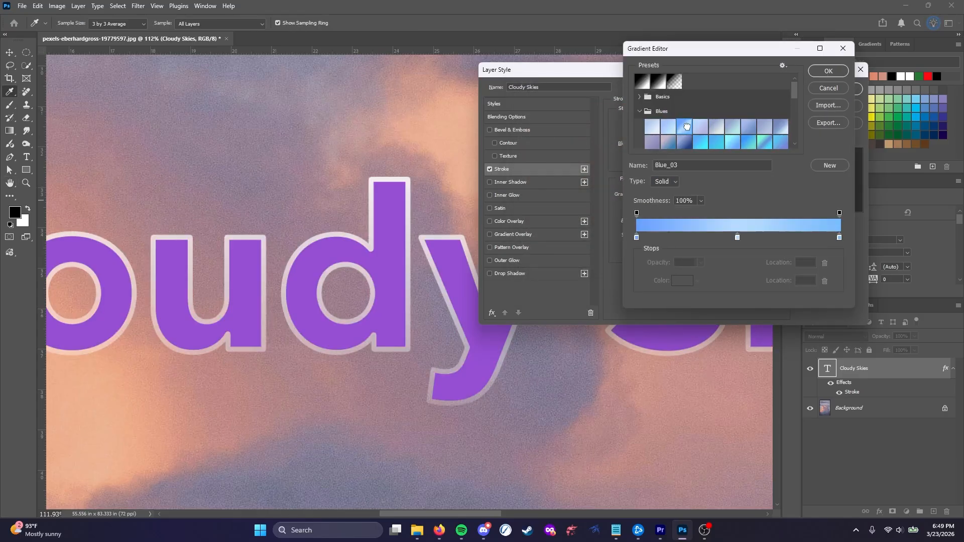
pyautogui.click(829, 71)
# Try the Pattern fill type on the stroke and turn the Stroke effect off
pyautogui.click(673, 181)
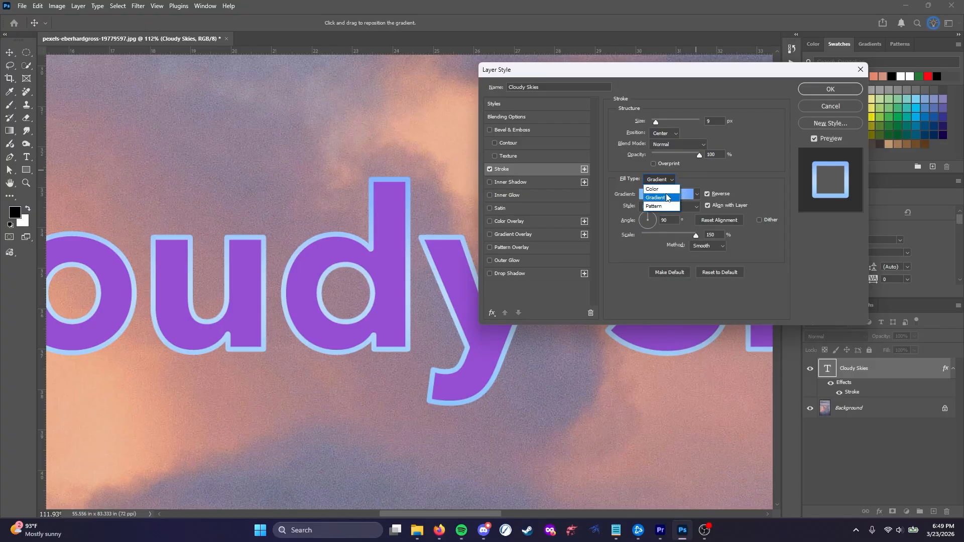
pyautogui.click(666, 203)
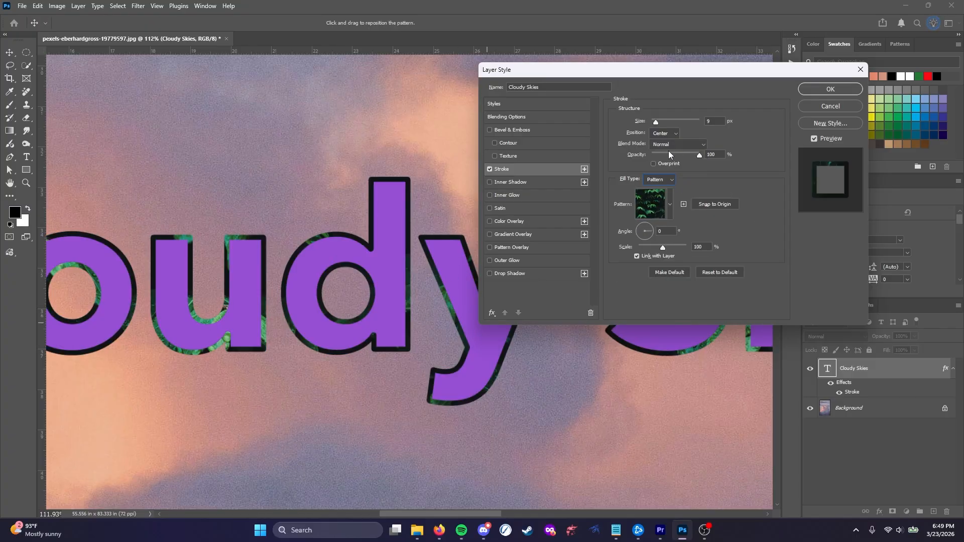
pyautogui.click(490, 170)
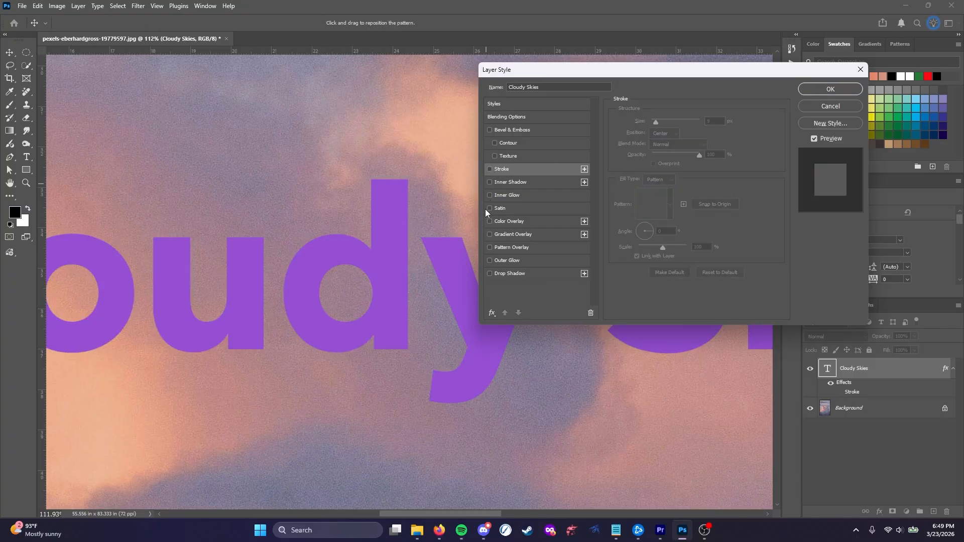
# Enable a Color Overlay on the Cloudy Skies text and try dark blue and pink (bb63b6) as its color
pyautogui.click(490, 221)
pyautogui.click(510, 221)
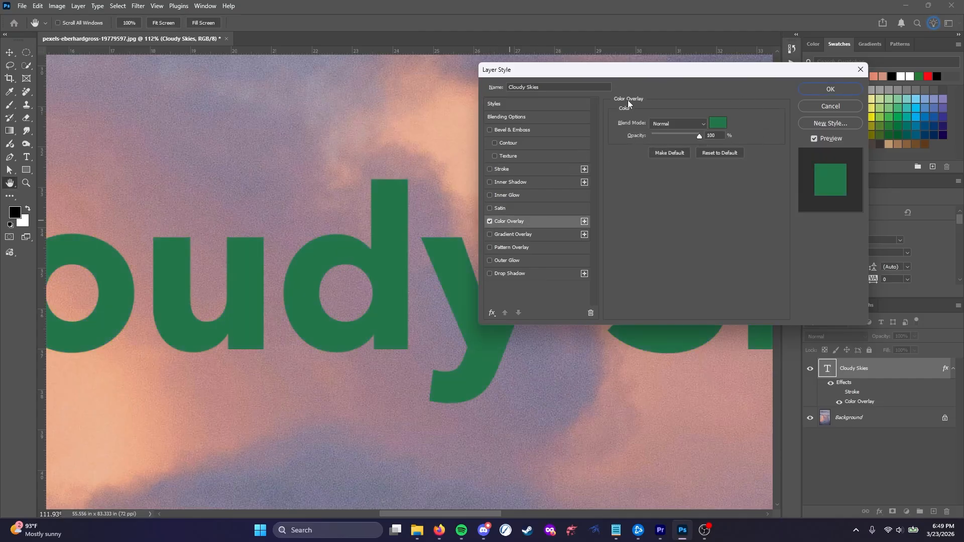
pyautogui.click(722, 122)
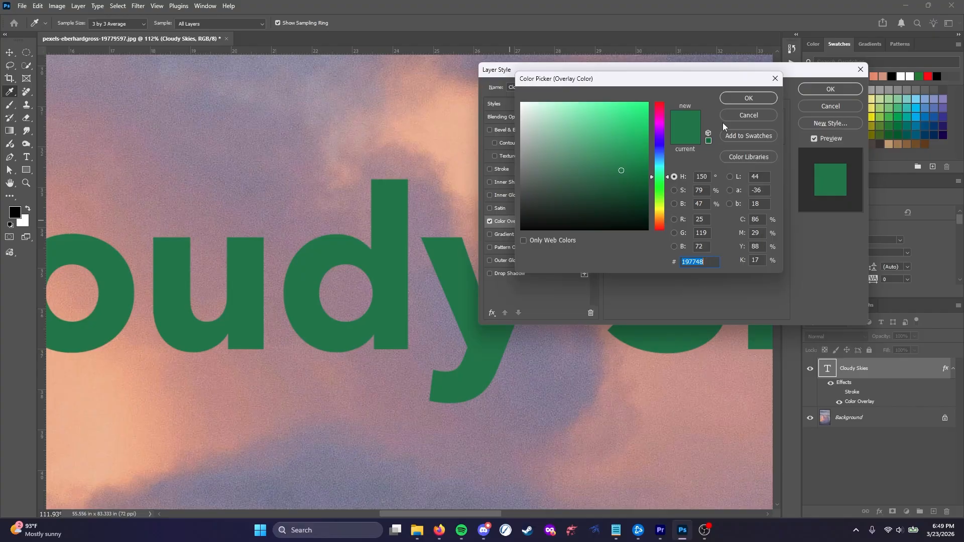
pyautogui.click(658, 152)
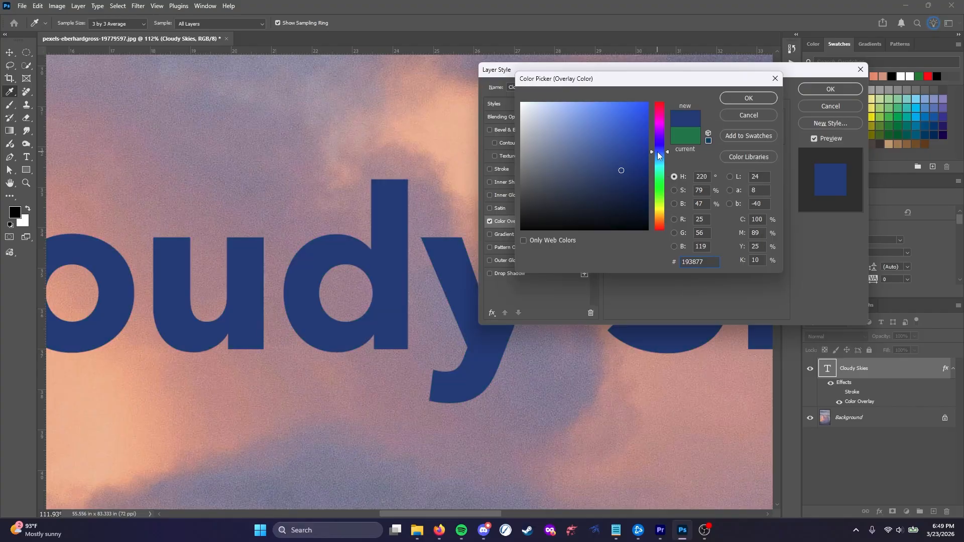
pyautogui.moveTo(658, 152); pyautogui.dragTo(659, 123)
pyautogui.click(580, 137)
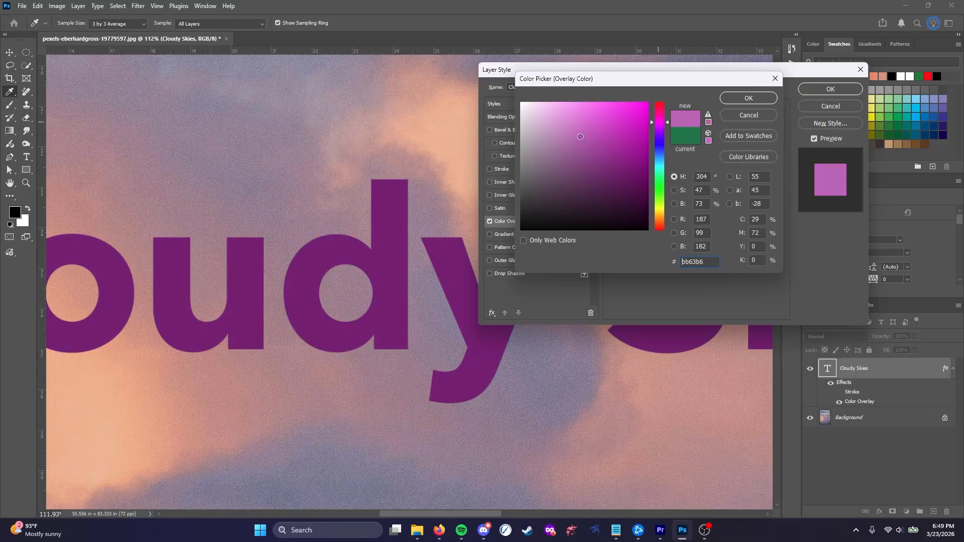
# Try several orange and brown shades for the overlay color and set it to purple (83368a)
pyautogui.click(662, 219)
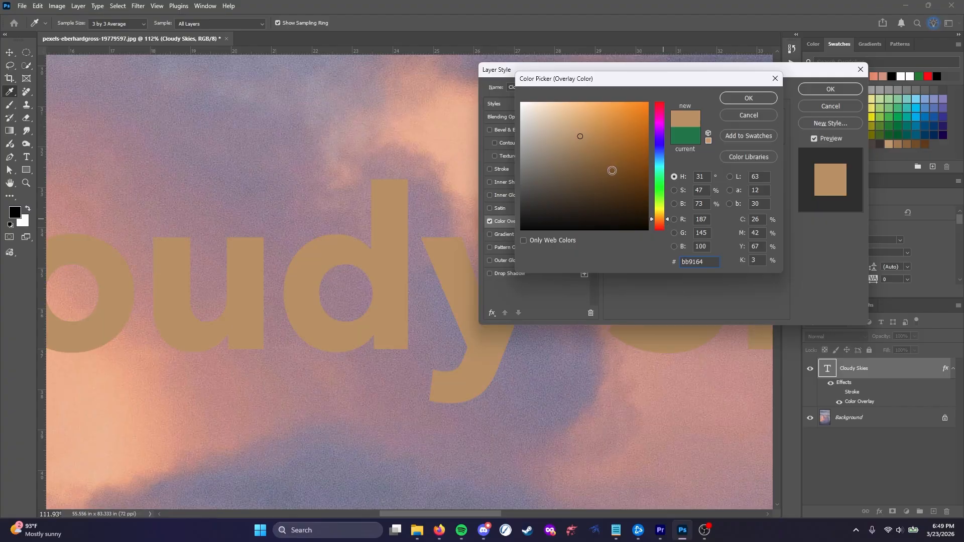
pyautogui.click(597, 148)
pyautogui.click(606, 127)
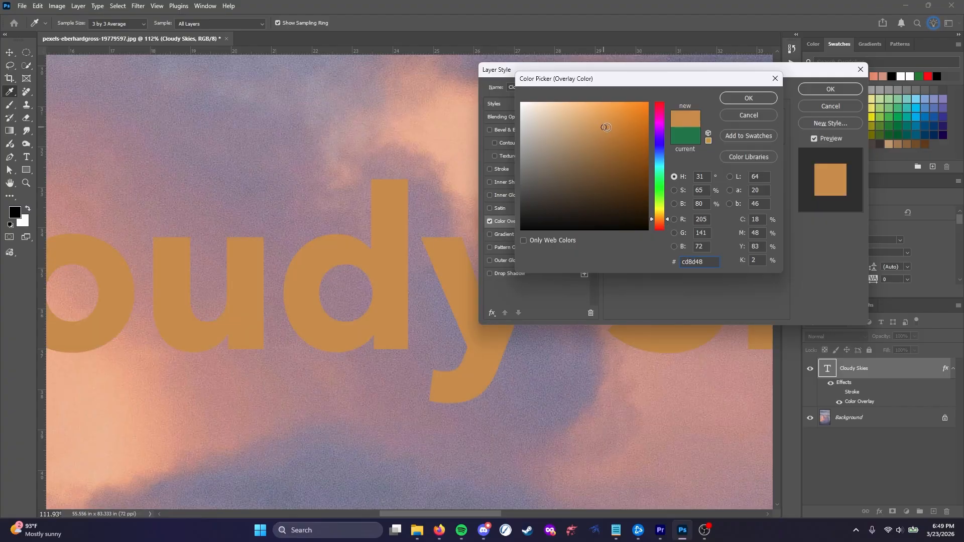
pyautogui.click(624, 149)
pyautogui.click(599, 161)
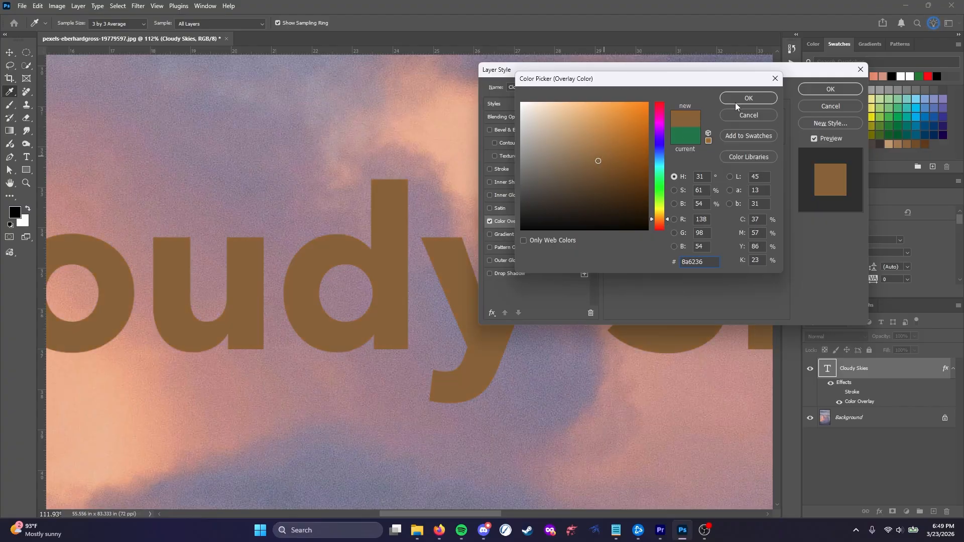
pyautogui.click(661, 125)
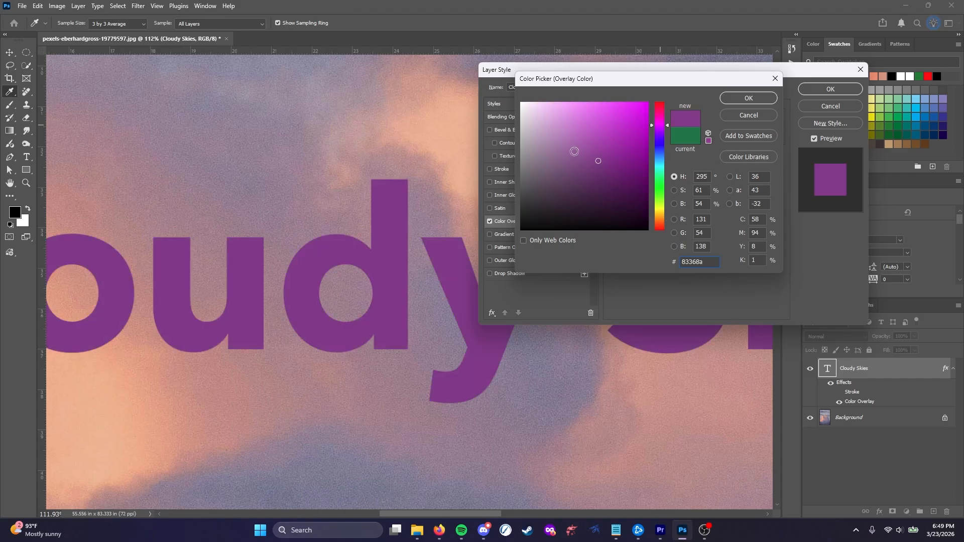
pyautogui.click(738, 96)
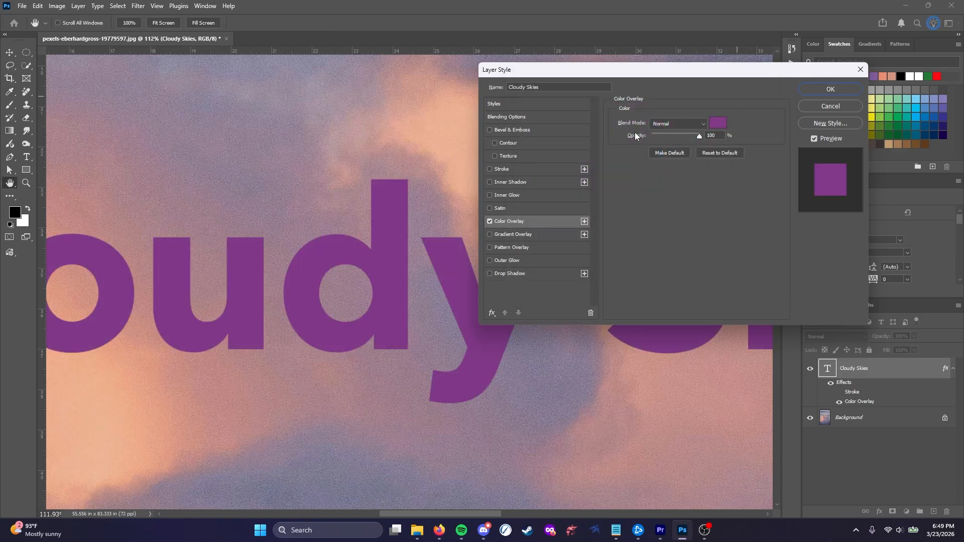
# Compare the text with the Color Overlay off and on, and vary its opacity, leaving it on at 100%
pyautogui.click(490, 218)
pyautogui.click(489, 219)
pyautogui.moveTo(700, 136); pyautogui.dragTo(722, 138)
# Change the Color Overlay to a bright green and keep its opacity at 100%
pyautogui.click(723, 124)
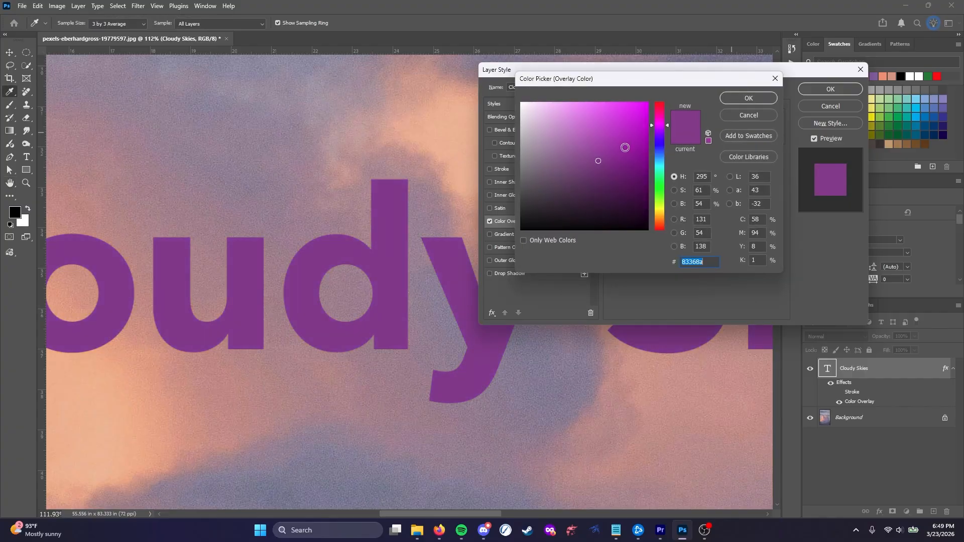
pyautogui.click(662, 176)
pyautogui.click(629, 121)
pyautogui.click(752, 101)
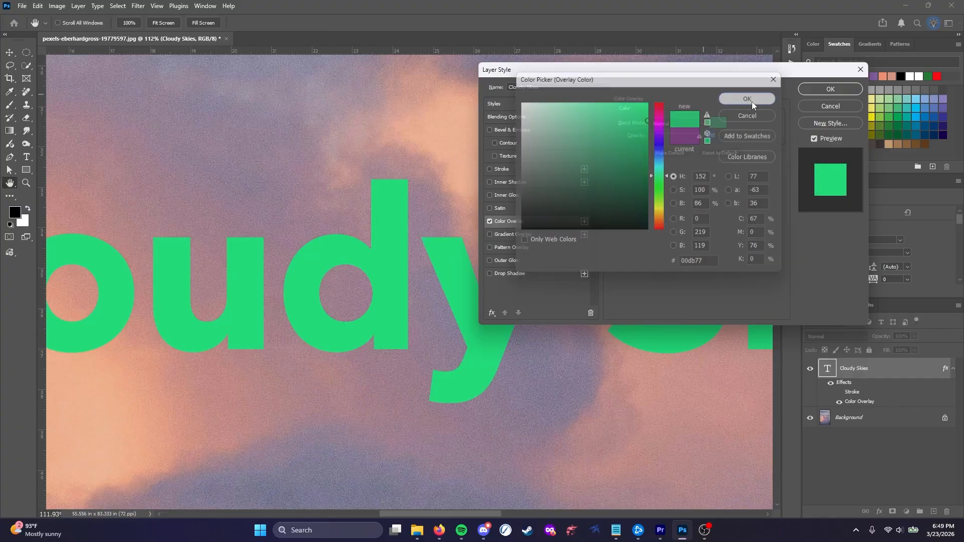
pyautogui.moveTo(702, 136)
pyautogui.mouseDown()
pyautogui.moveTo(650, 134)
pyautogui.moveTo(710, 140)
pyautogui.mouseUp()
# Try the Multiply, Screen and Overlay blend modes on the green Color Overlay
pyautogui.click(681, 122)
pyautogui.click(667, 167)
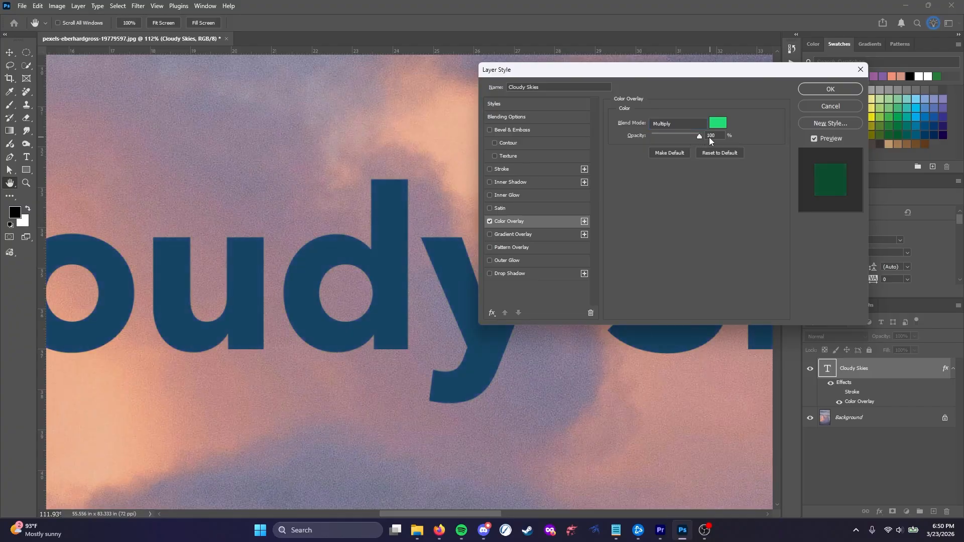
pyautogui.click(678, 124)
pyautogui.click(673, 220)
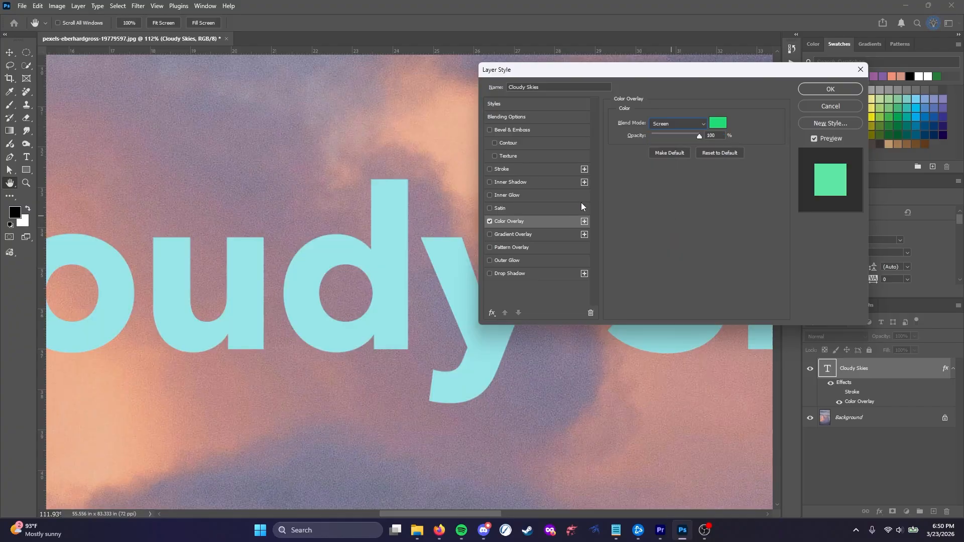
pyautogui.moveTo(697, 137); pyautogui.dragTo(721, 136)
pyautogui.click(678, 123)
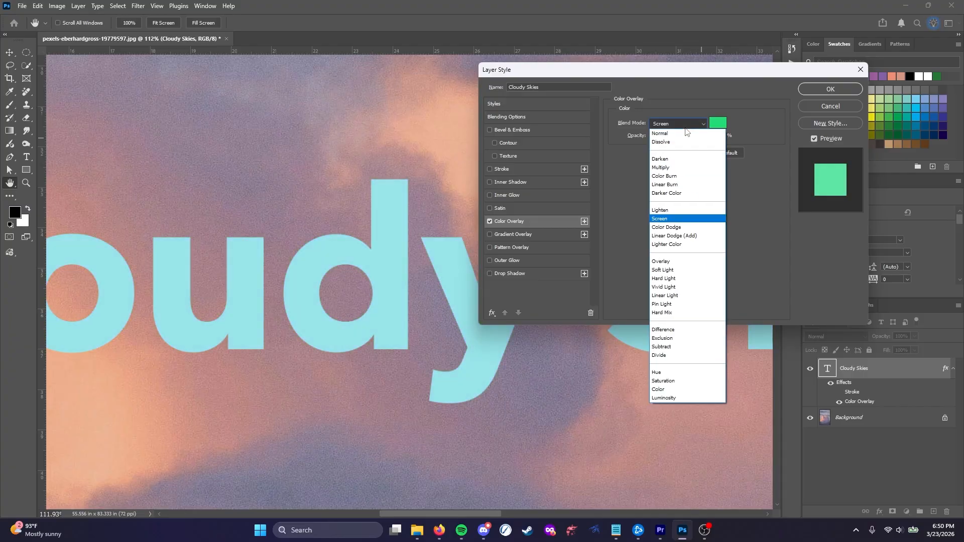
pyautogui.click(672, 263)
pyautogui.moveTo(700, 137)
pyautogui.mouseDown()
pyautogui.moveTo(646, 138)
pyautogui.moveTo(701, 138)
pyautogui.mouseUp()
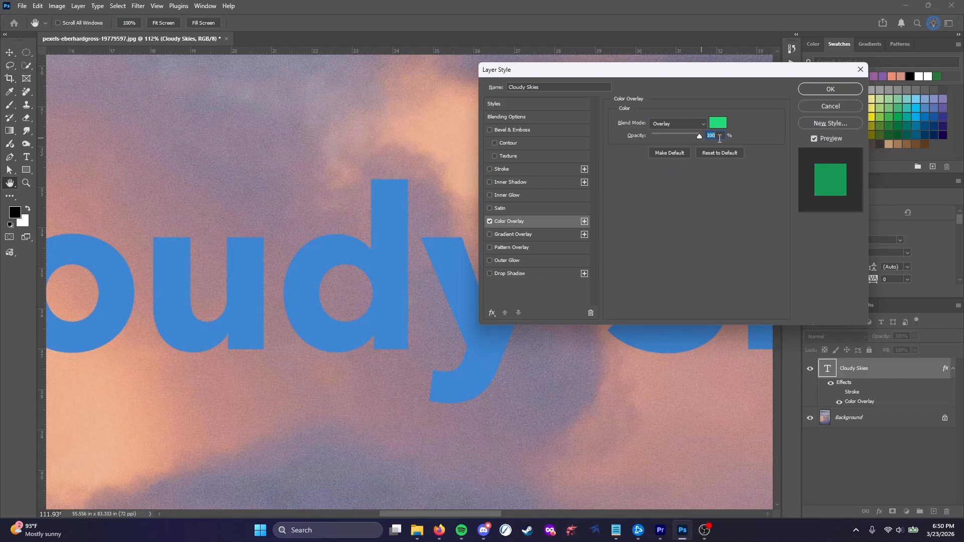
# Set the Color Overlay to Normal blending at 70% opacity and turn the effect off
pyautogui.click(678, 123)
pyautogui.click(684, 132)
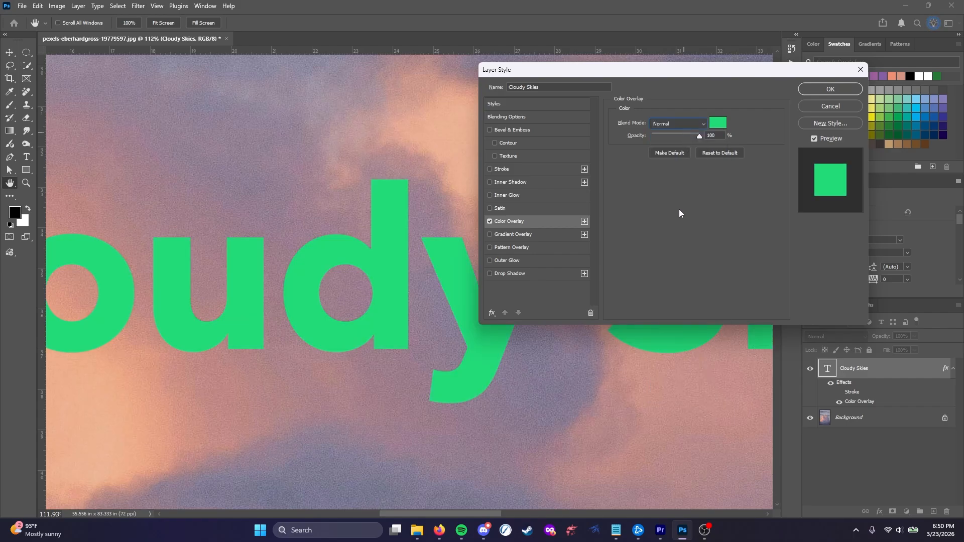
pyautogui.moveTo(701, 135)
pyautogui.mouseDown()
pyautogui.moveTo(647, 143)
pyautogui.moveTo(686, 139)
pyautogui.mouseUp()
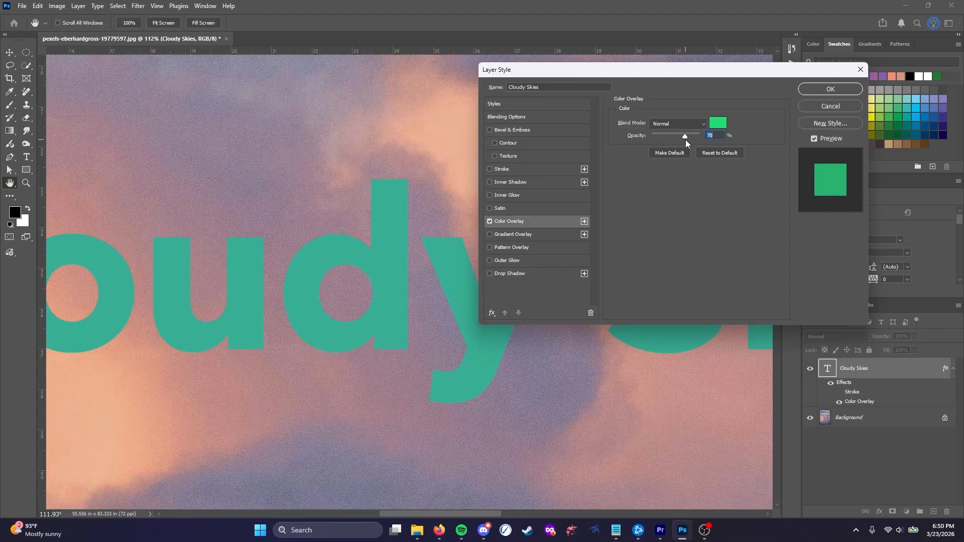
pyautogui.click(490, 221)
# Add a Drop Shadow to the Cloudy Skies text and raise its opacity to 100%
pyautogui.click(503, 276)
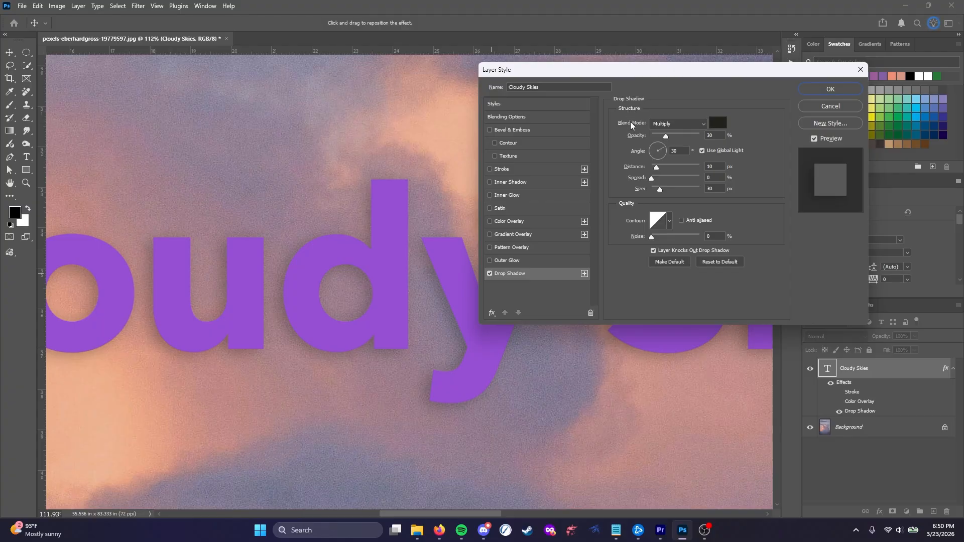
pyautogui.moveTo(668, 137); pyautogui.dragTo(682, 136)
# Try the Screen blend mode with a white (ffffff) shadow color, and return the Drop Shadow to Multiply with its dark color
pyautogui.click(692, 124)
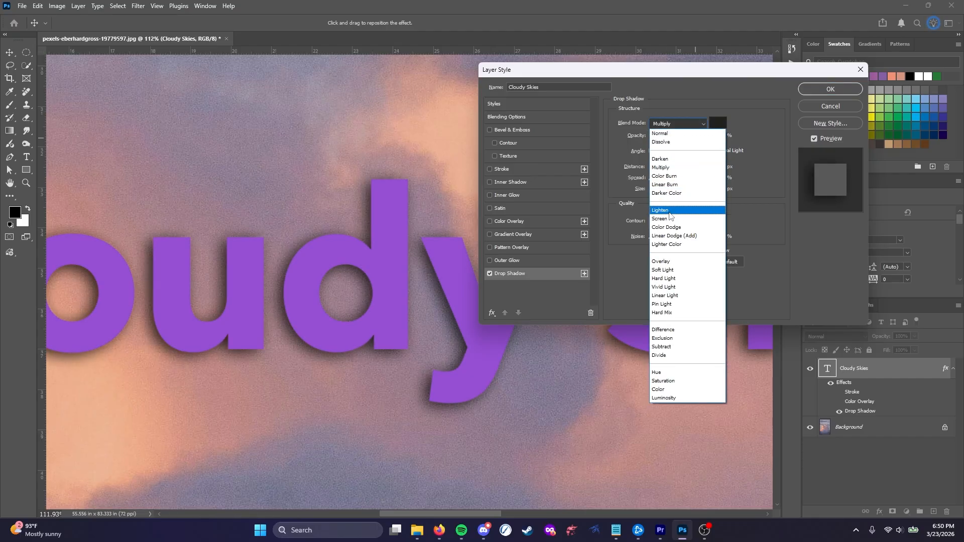
pyautogui.click(660, 218)
pyautogui.click(718, 123)
pyautogui.write('ffffff')
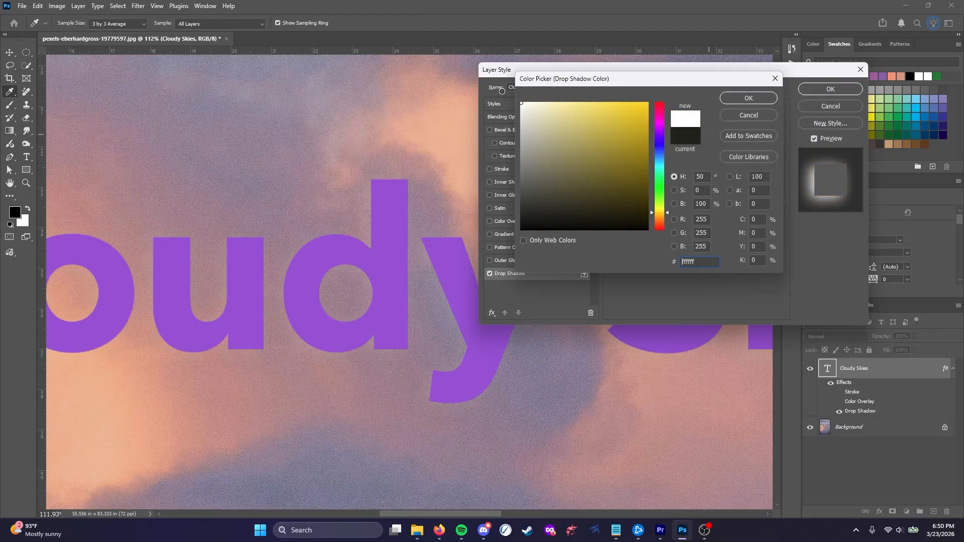
pyautogui.click(749, 115)
pyautogui.click(679, 123)
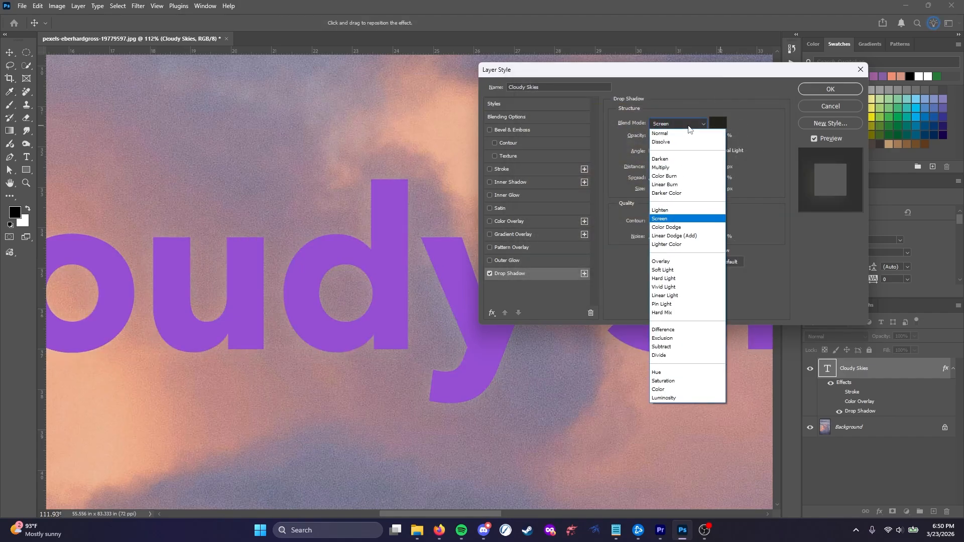
pyautogui.click(672, 169)
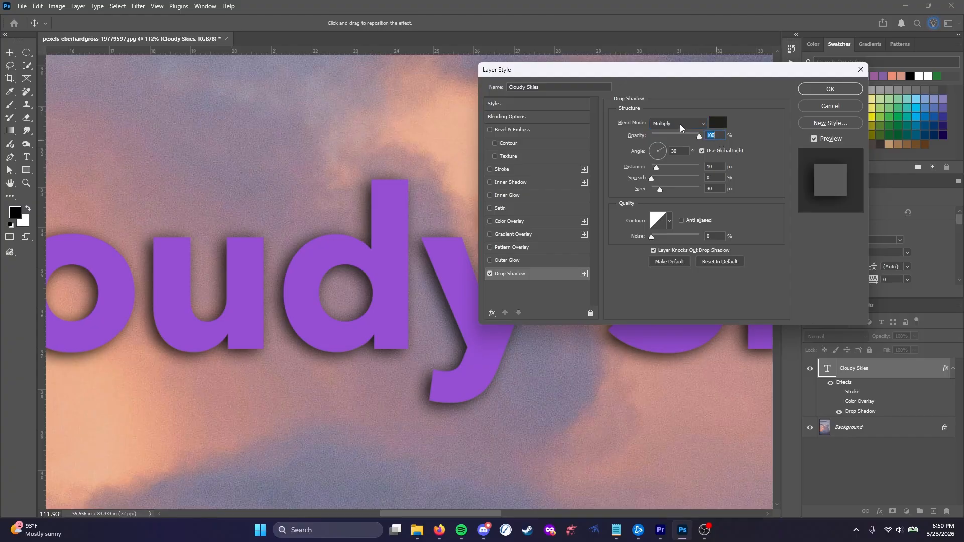
pyautogui.click(716, 124)
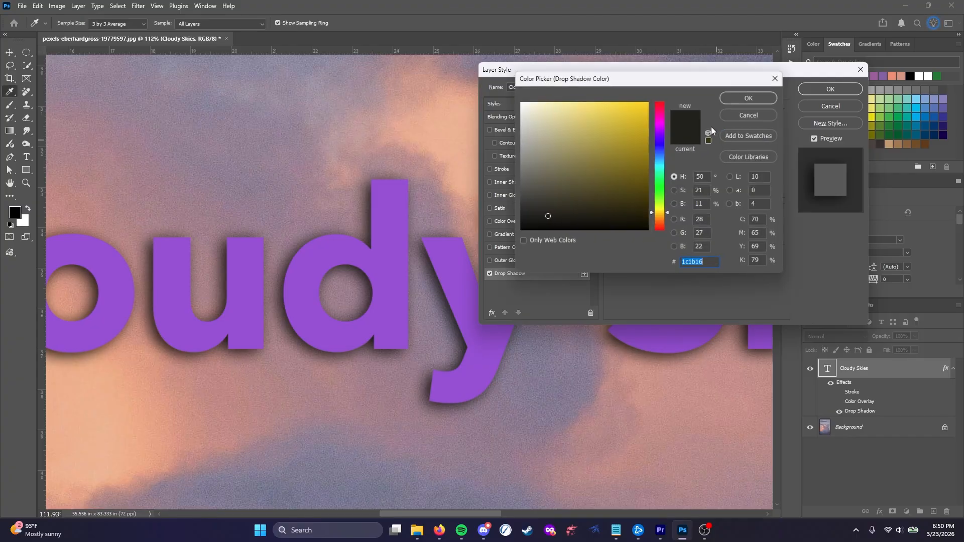
pyautogui.press('Return')
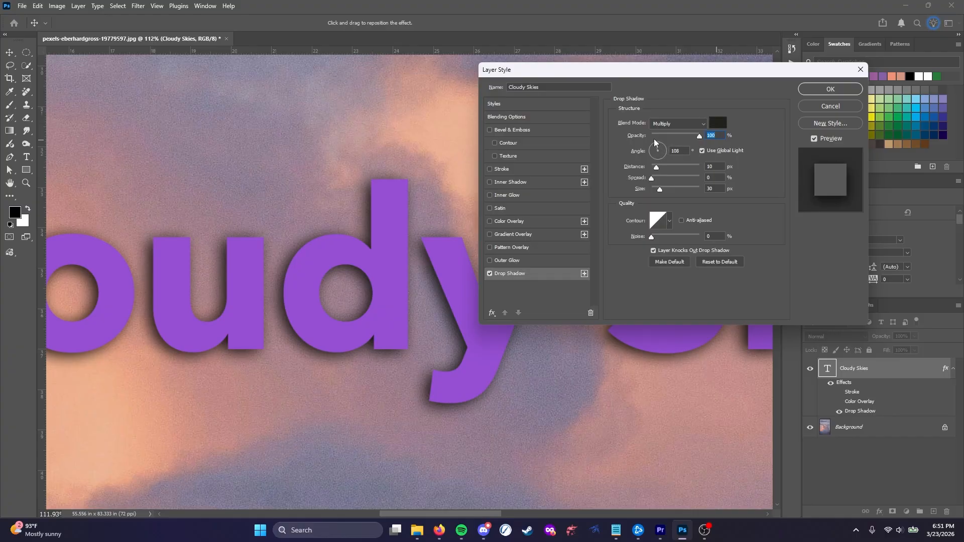
# Try different Drop Shadow angles, ending at 125°, and turn off Use Global Light
pyautogui.click(657, 144)
pyautogui.click(655, 147)
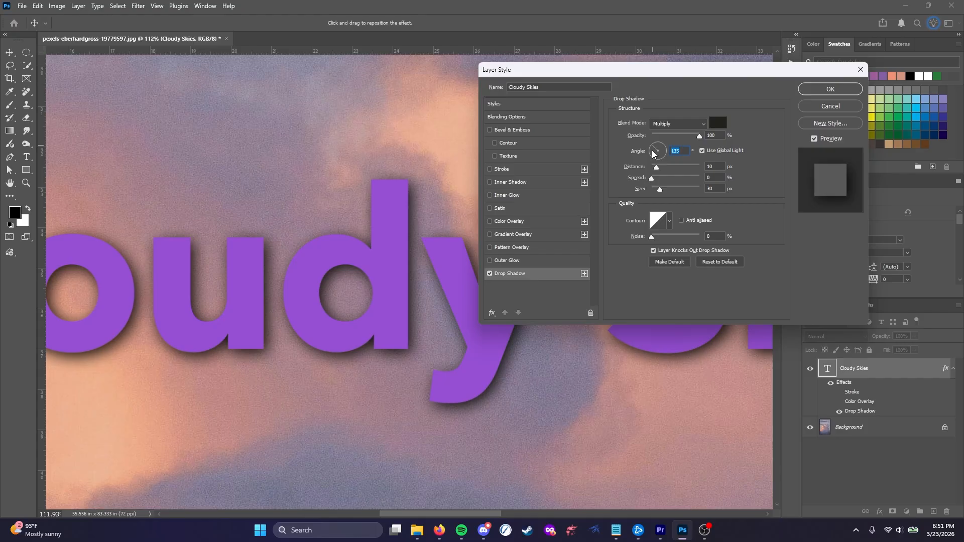
pyautogui.click(652, 150)
pyautogui.click(665, 146)
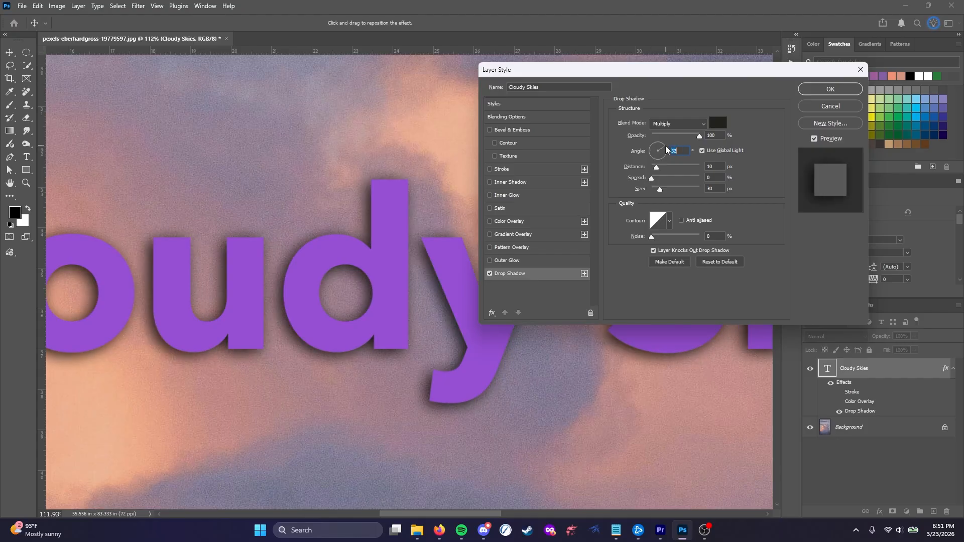
pyautogui.click(703, 151)
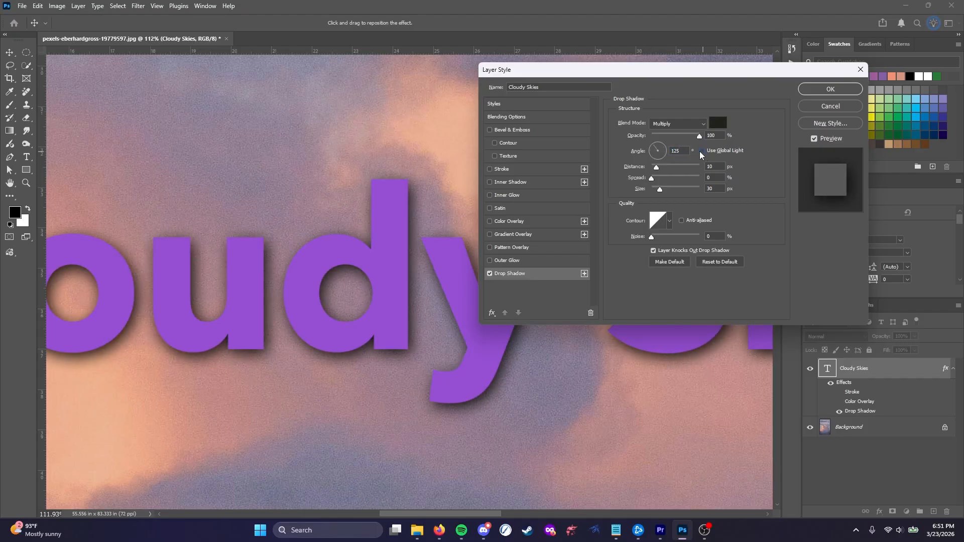
# Turn on Use Global Light for the Drop Shadow, and set the angle to 25° with Bevel & Emboss and Inner Shadow enabled
pyautogui.click(702, 152)
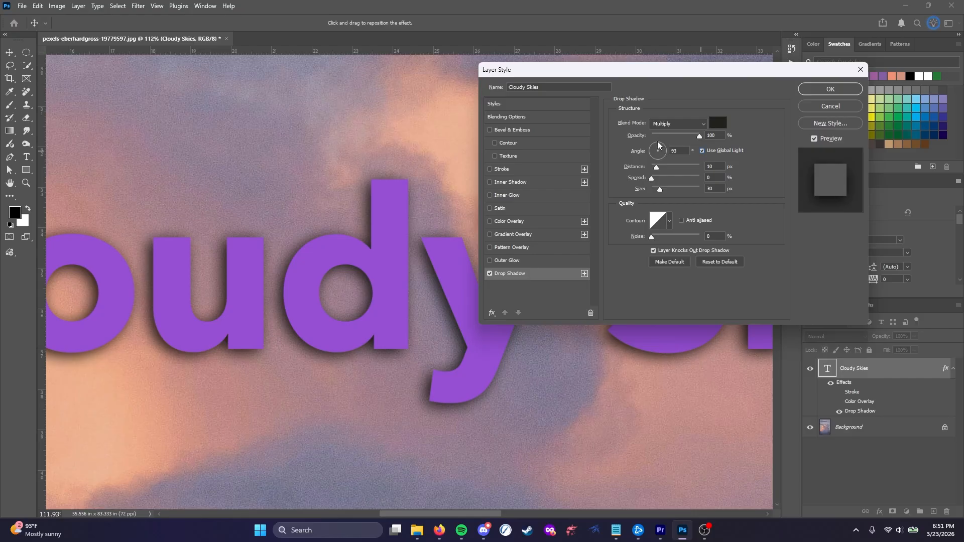
pyautogui.click(636, 146)
pyautogui.click(525, 131)
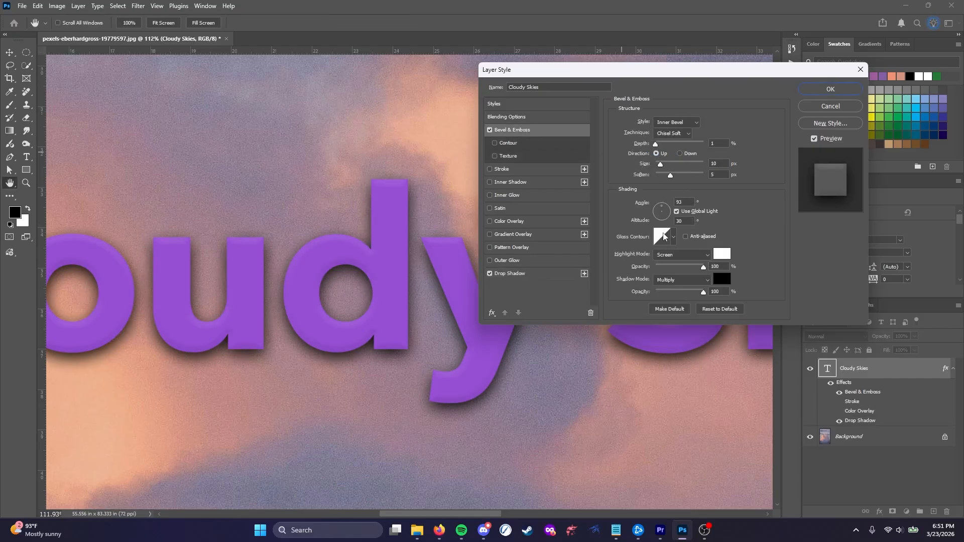
pyautogui.click(508, 182)
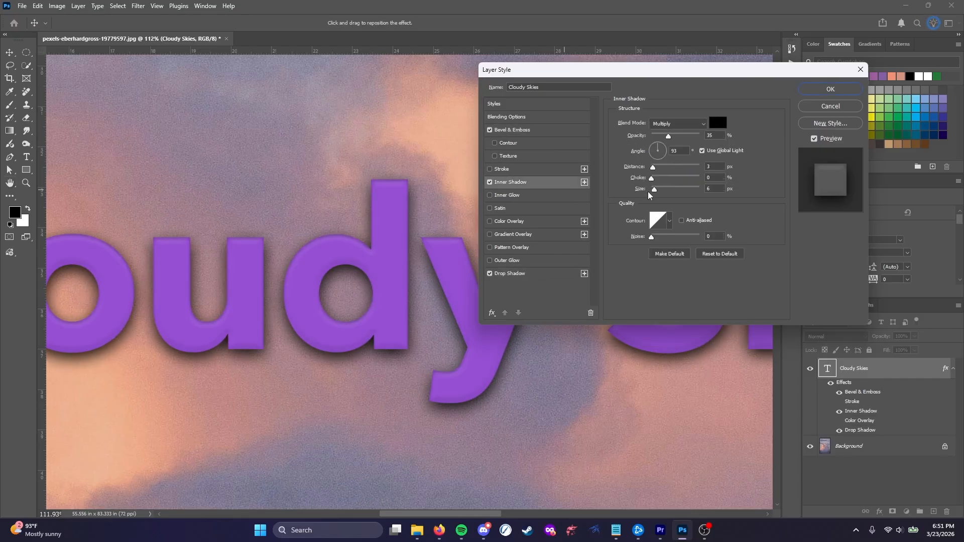
pyautogui.click(510, 274)
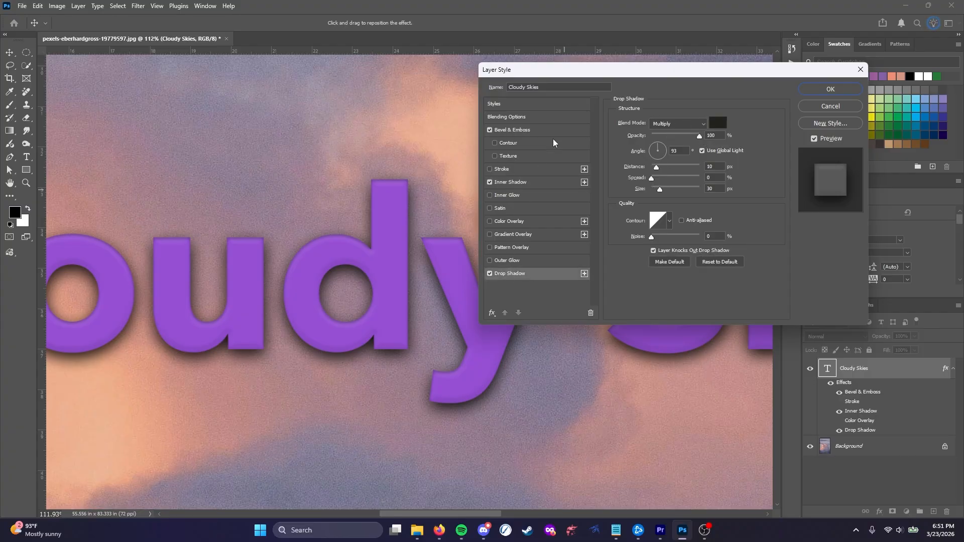
pyautogui.click(664, 151)
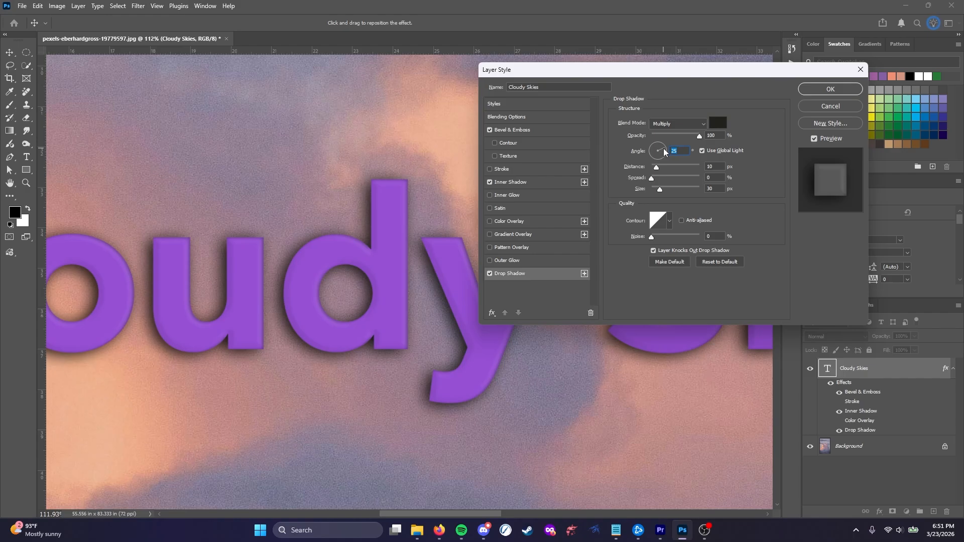
# Turn off Bevel & Emboss and Inner Shadow, and set the Drop Shadow to 99° angle, 27 px distance and 24 px size
pyautogui.click(490, 130)
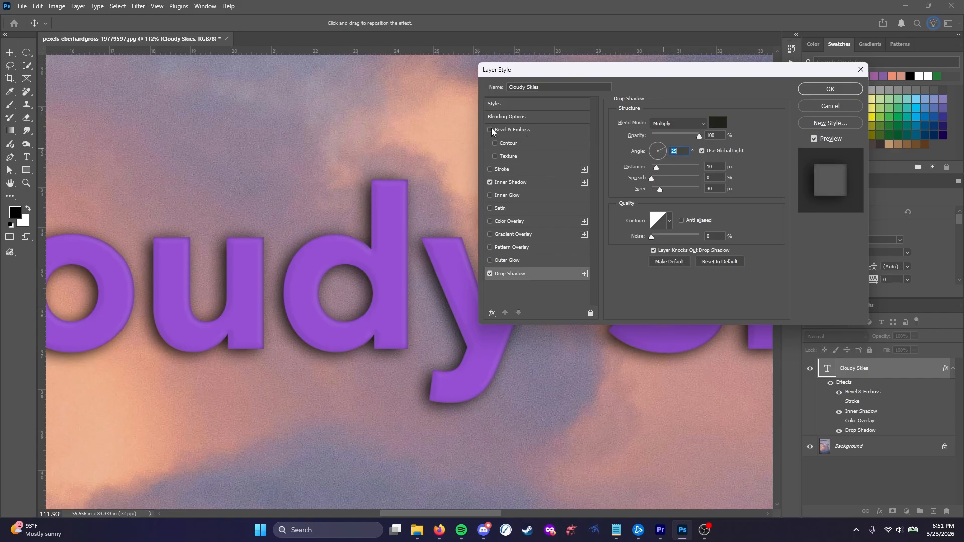
pyautogui.click(490, 182)
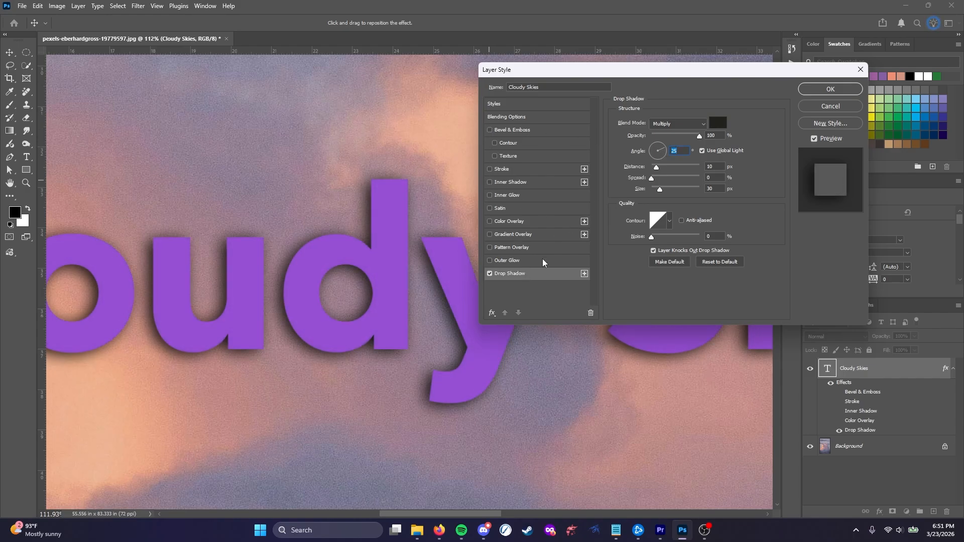
pyautogui.click(658, 144)
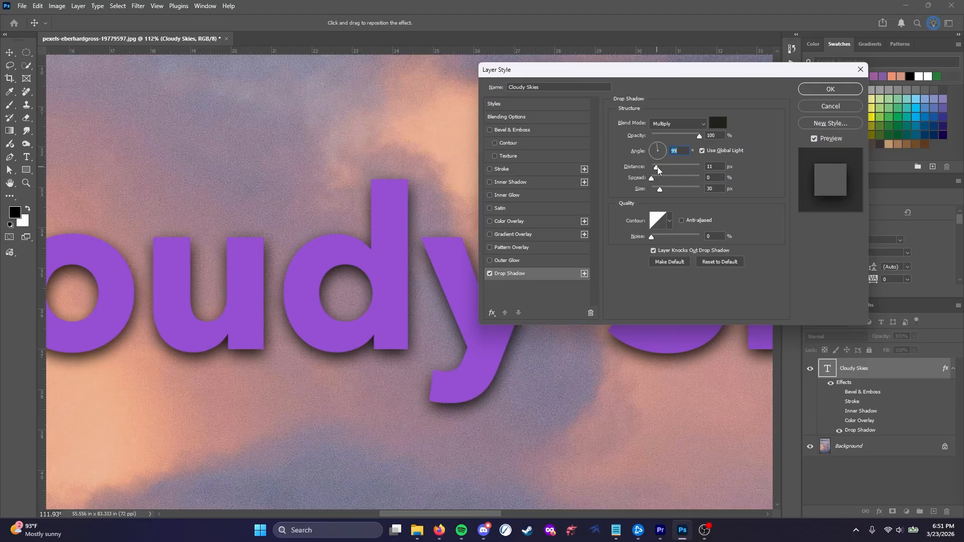
pyautogui.moveTo(658, 168); pyautogui.dragTo(658, 190)
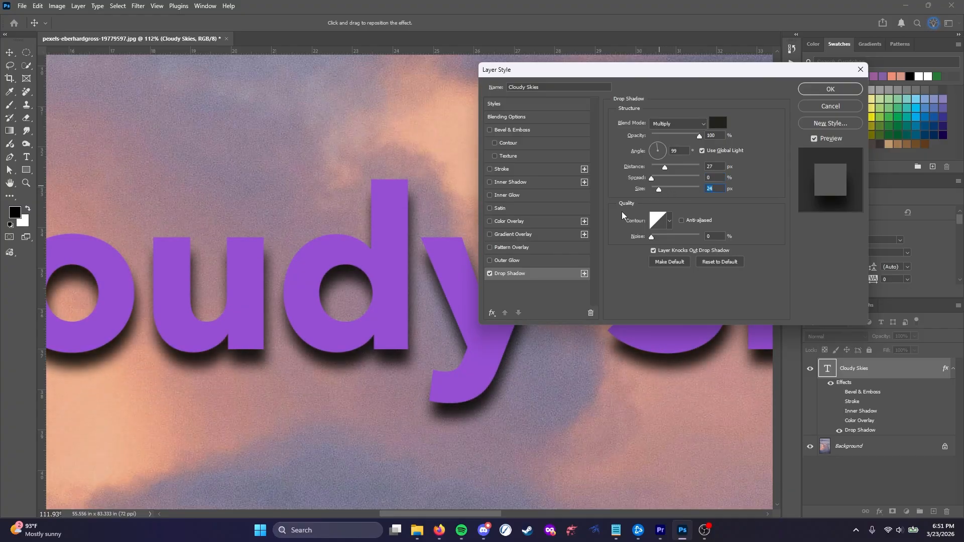
# Try several contour presets on the Drop Shadow, and return the contour to the straight linear preset
pyautogui.click(670, 222)
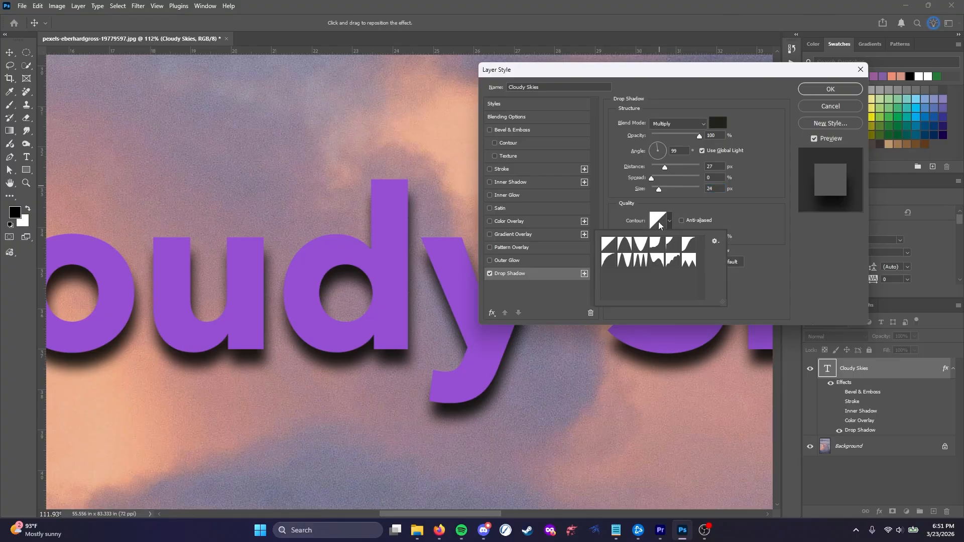
pyautogui.click(624, 244)
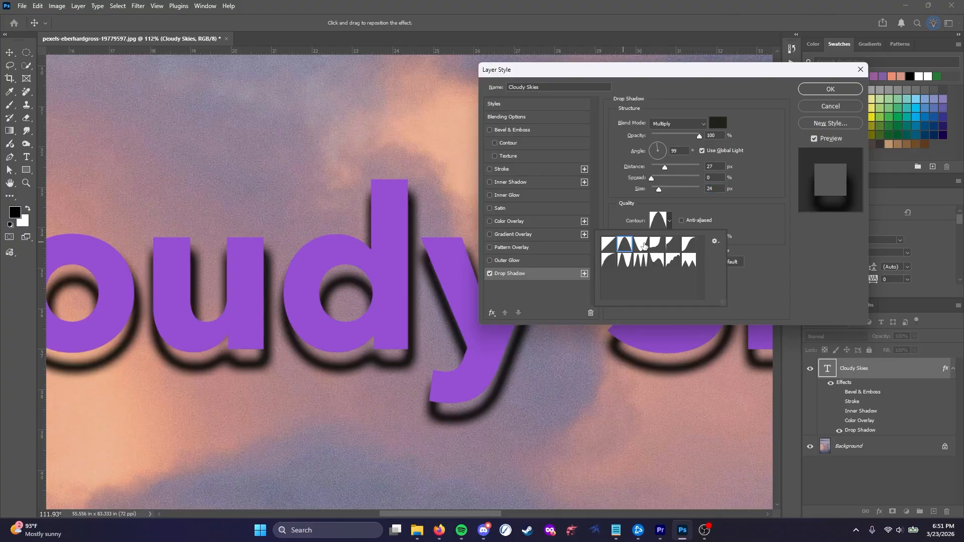
pyautogui.click(643, 244)
pyautogui.click(662, 247)
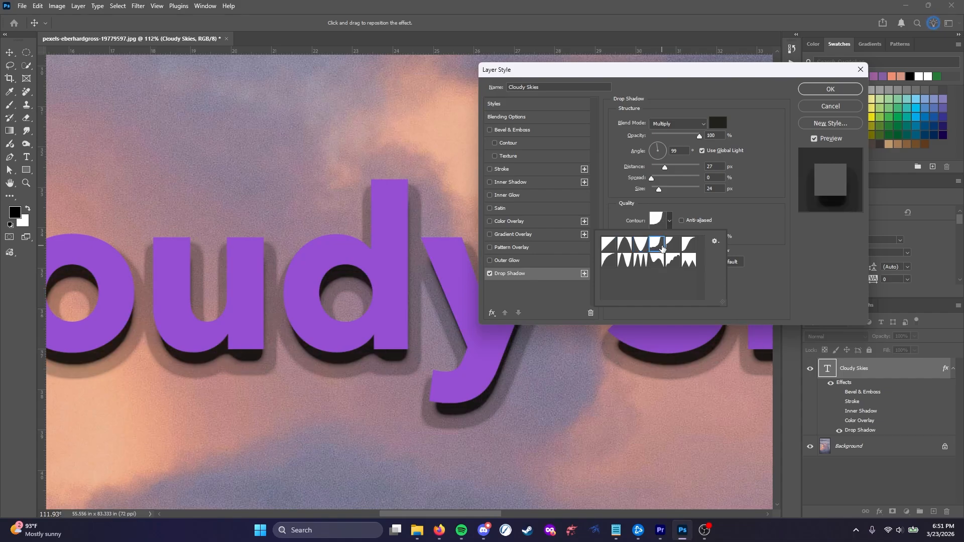
pyautogui.click(690, 245)
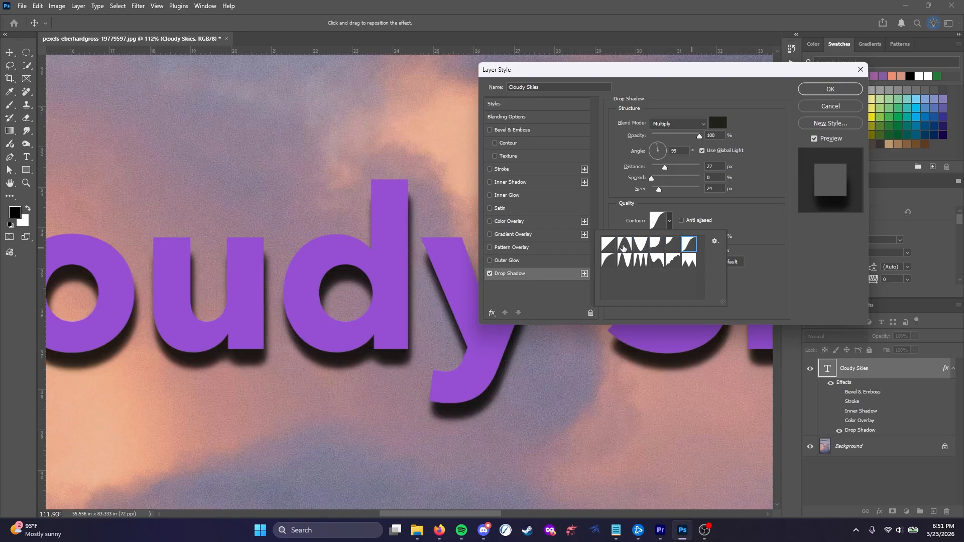
pyautogui.click(612, 246)
pyautogui.click(605, 267)
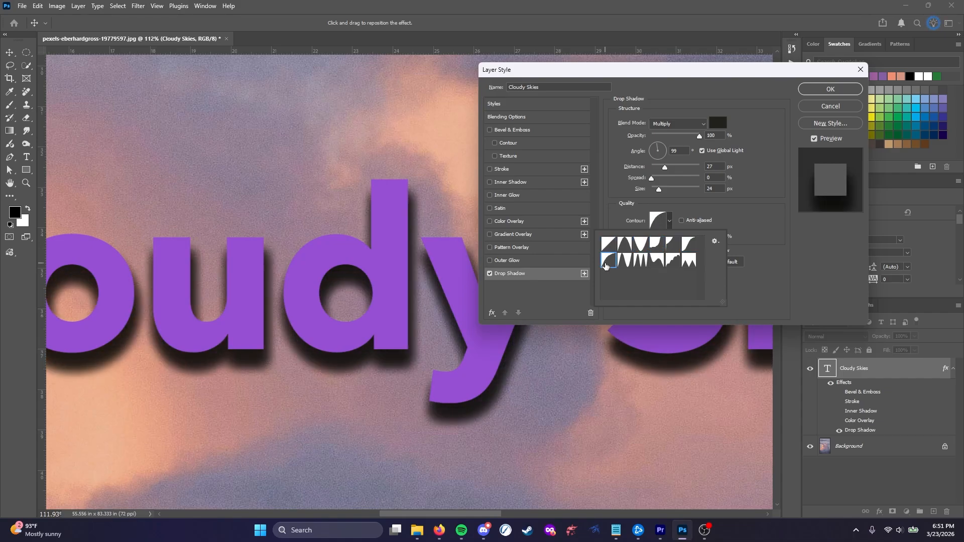
pyautogui.click(607, 250)
pyautogui.click(621, 215)
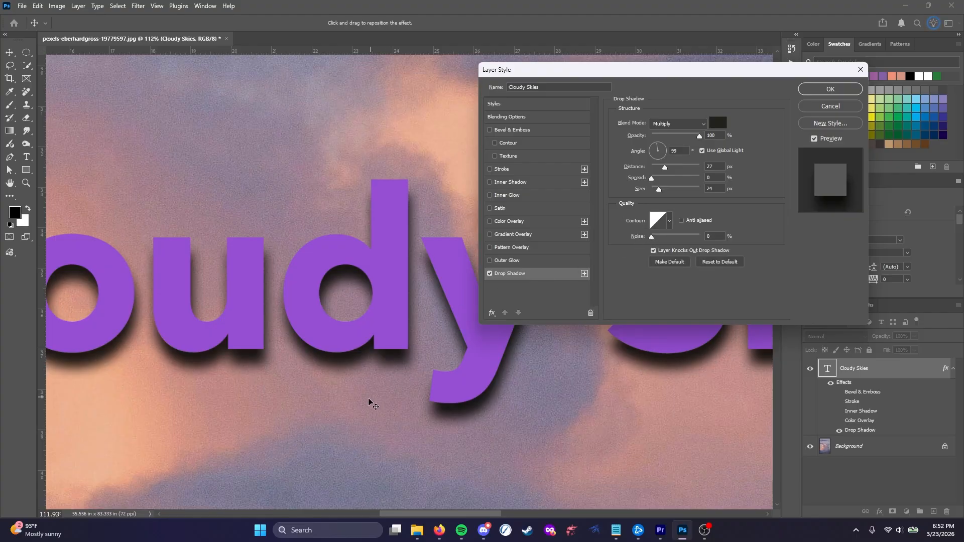
# Try the Drop Shadow's noise amount on the letter d, and return it to 0%
pyautogui.keyDown('alt'); pyautogui.scroll(8, 367, 404); pyautogui.keyUp('alt')
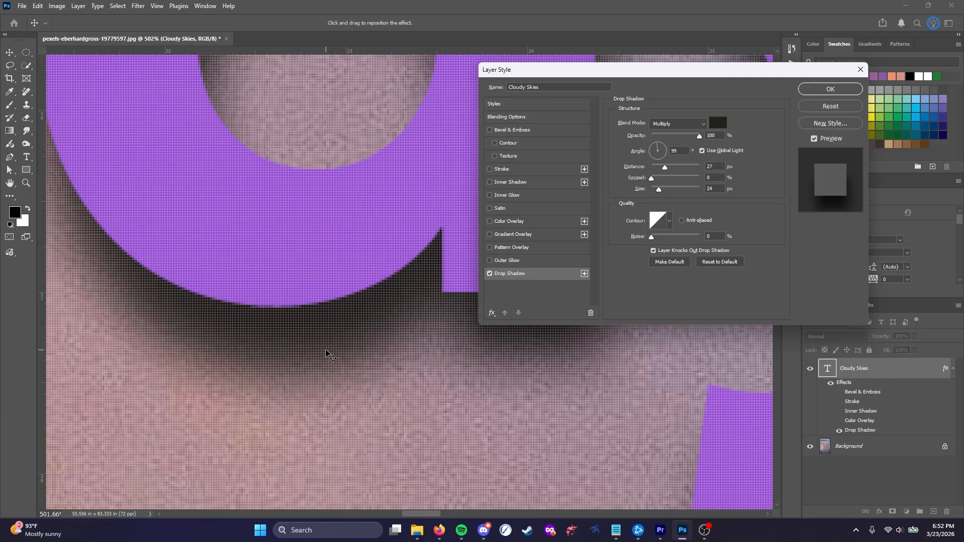
pyautogui.keyDown('alt'); pyautogui.scroll(-1, 326, 351); pyautogui.keyUp('alt')
pyautogui.moveTo(653, 240)
pyautogui.mouseDown()
pyautogui.moveTo(708, 239)
pyautogui.moveTo(656, 239)
pyautogui.mouseUp()
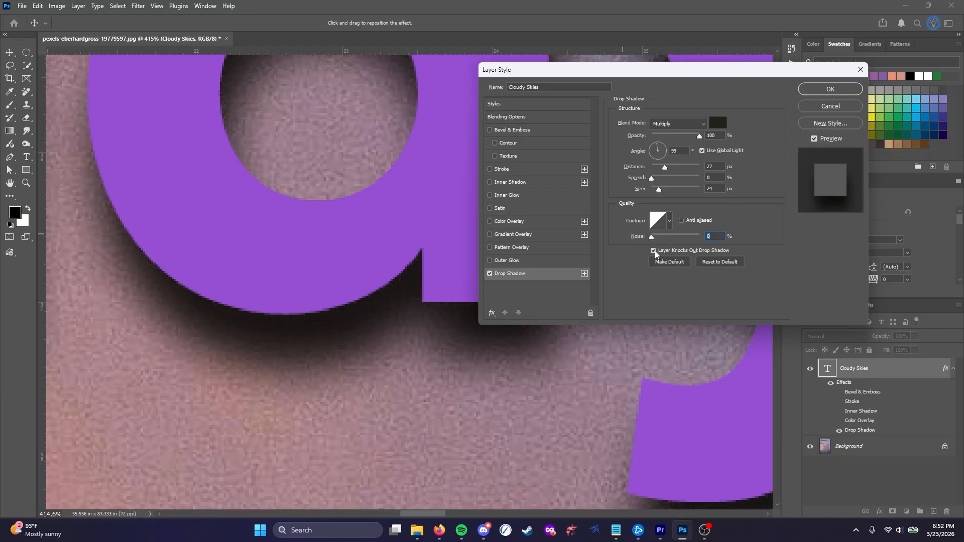
# Remove the fill from the rectangle above the text, and turn on Layer Knocks Out Drop Shadow in its Drop Shadow settings
pyautogui.click(29, 52)
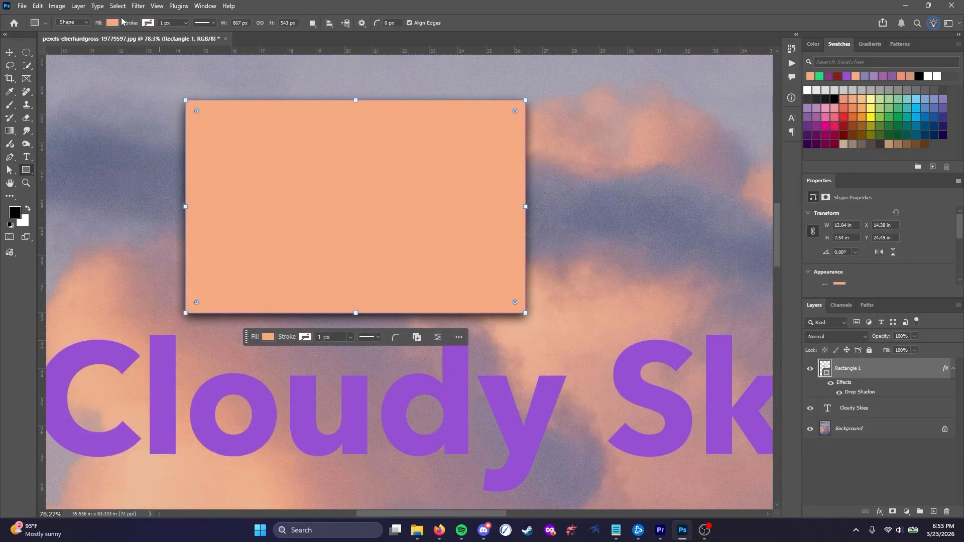
pyautogui.click(115, 23)
pyautogui.click(54, 43)
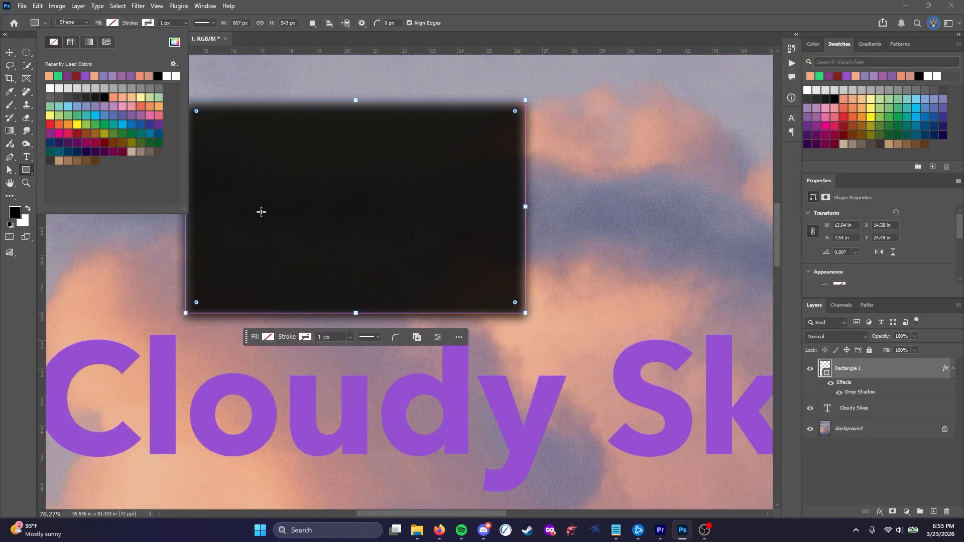
pyautogui.click(469, 23)
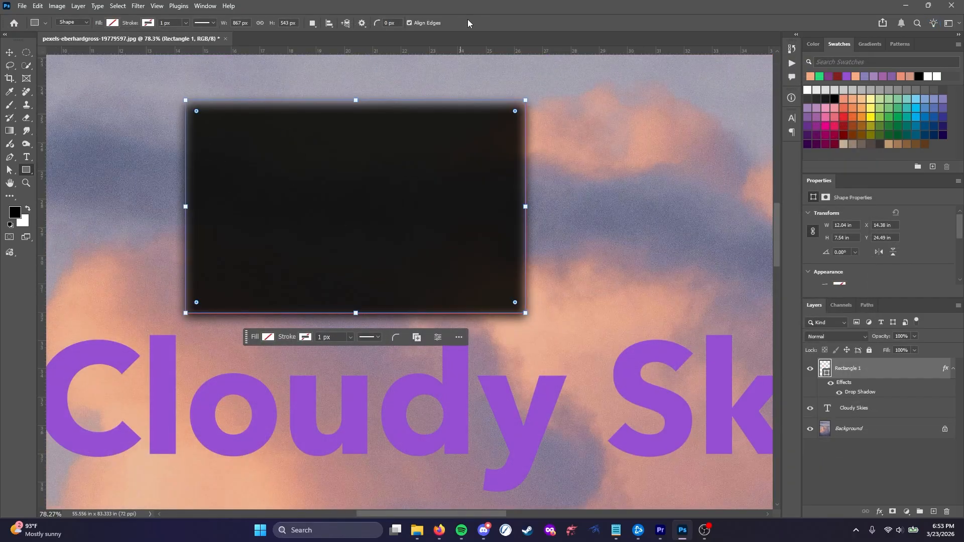
pyautogui.doubleClick(853, 392)
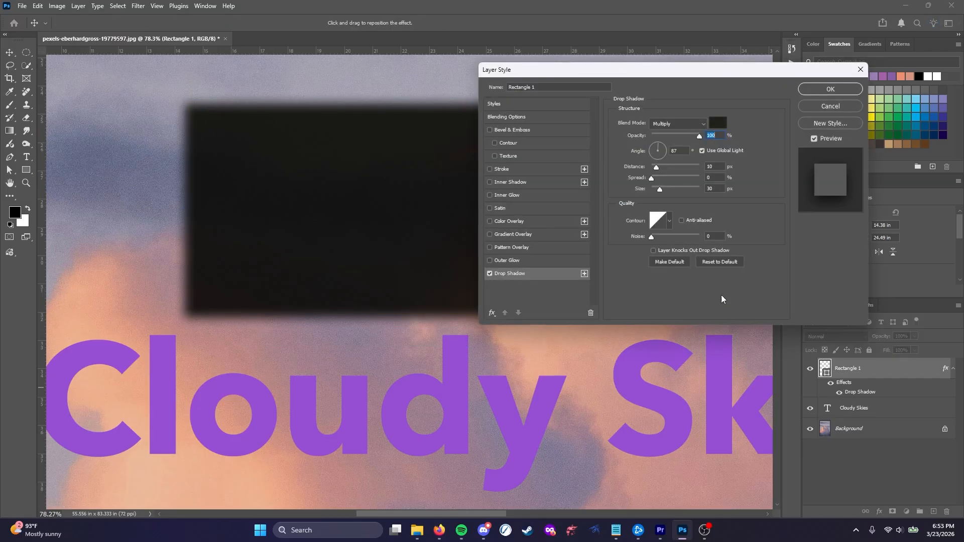
pyautogui.click(654, 251)
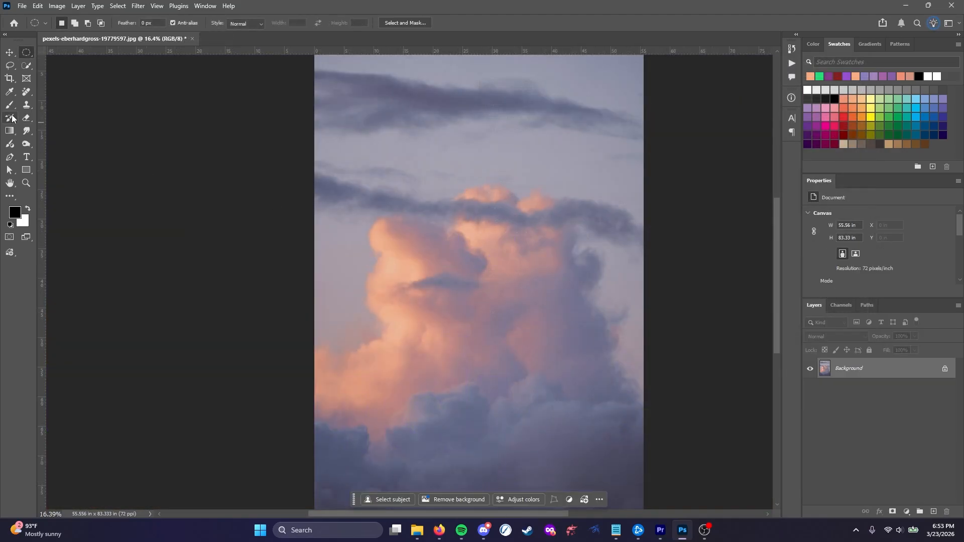
# Crop the sky photo to a 1:1 square of about 3494 px framing the central cloud
pyautogui.click(10, 78)
pyautogui.click(86, 25)
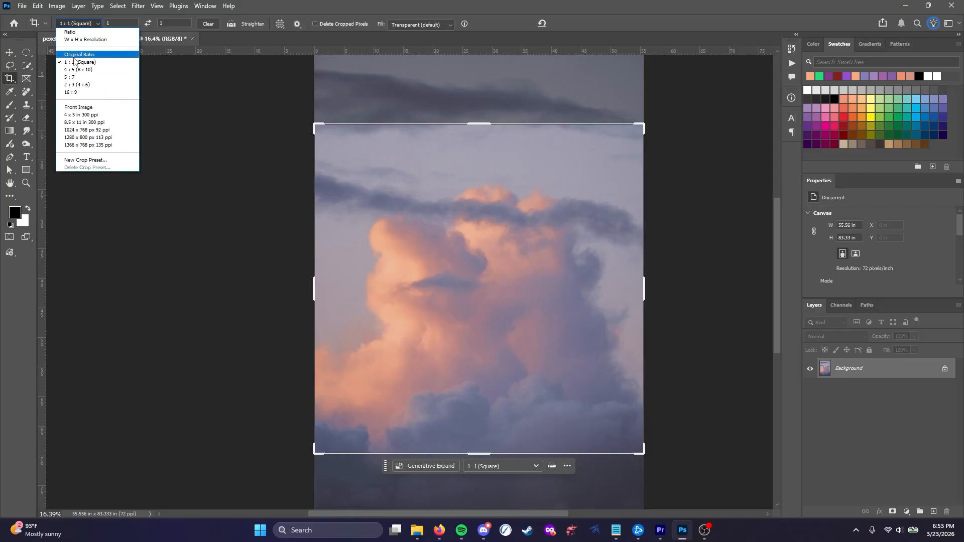
pyautogui.click(74, 67)
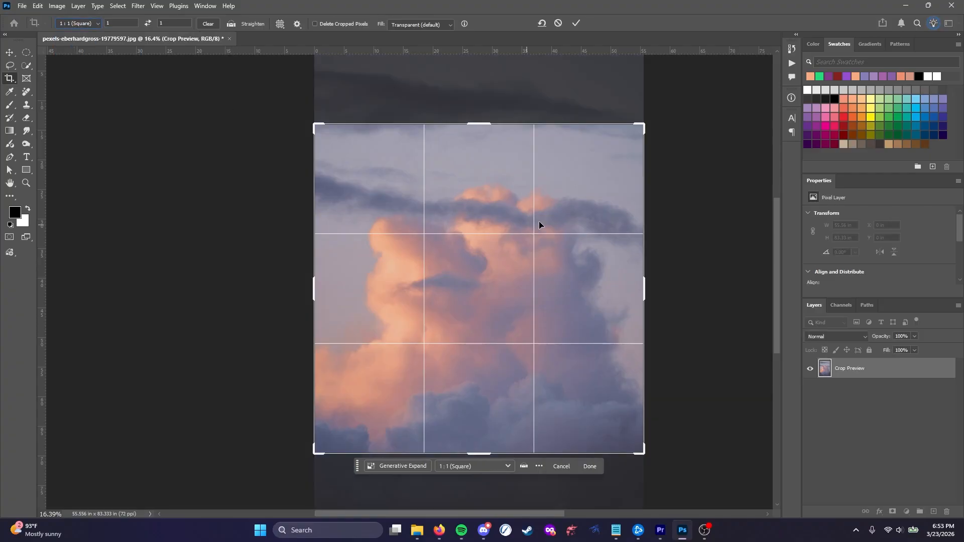
pyautogui.moveTo(643, 124)
pyautogui.mouseDown()
pyautogui.moveTo(579, 179)
pyautogui.moveTo(634, 134)
pyautogui.mouseUp()
pyautogui.moveTo(324, 443); pyautogui.dragTo(349, 408)
pyautogui.moveTo(613, 156); pyautogui.dragTo(623, 144)
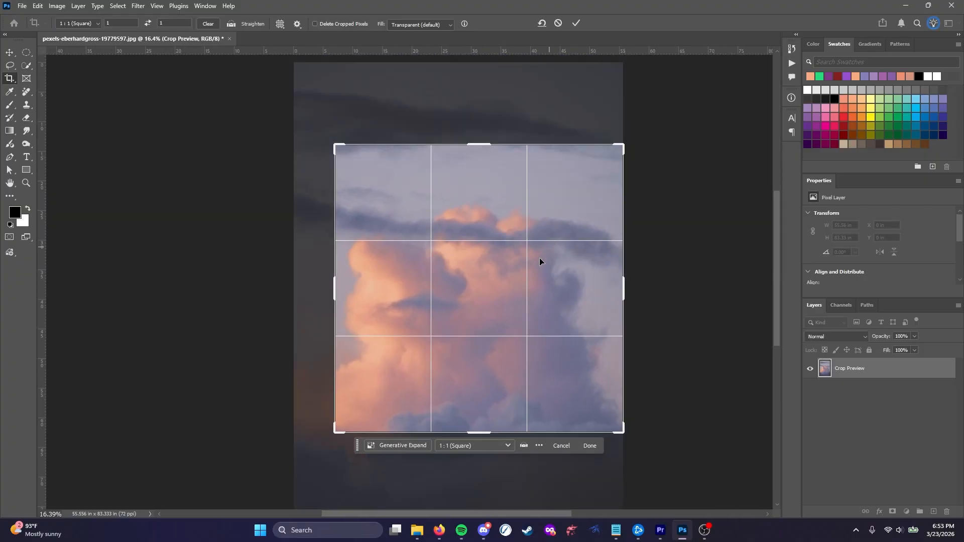
pyautogui.moveTo(541, 261); pyautogui.dragTo(542, 218)
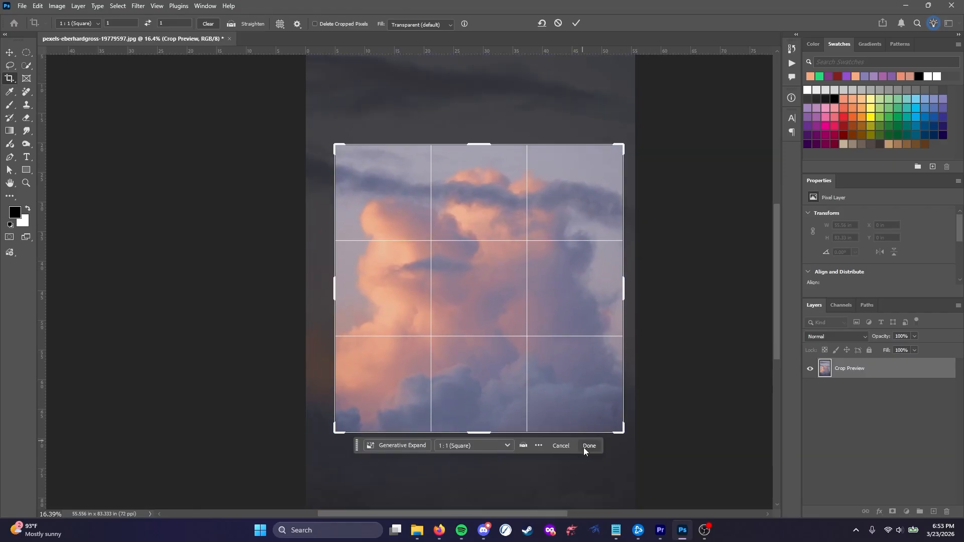
pyautogui.click(584, 446)
# Resize the cropped image to 1000 × 1000 px with resampling on
pyautogui.click(57, 5)
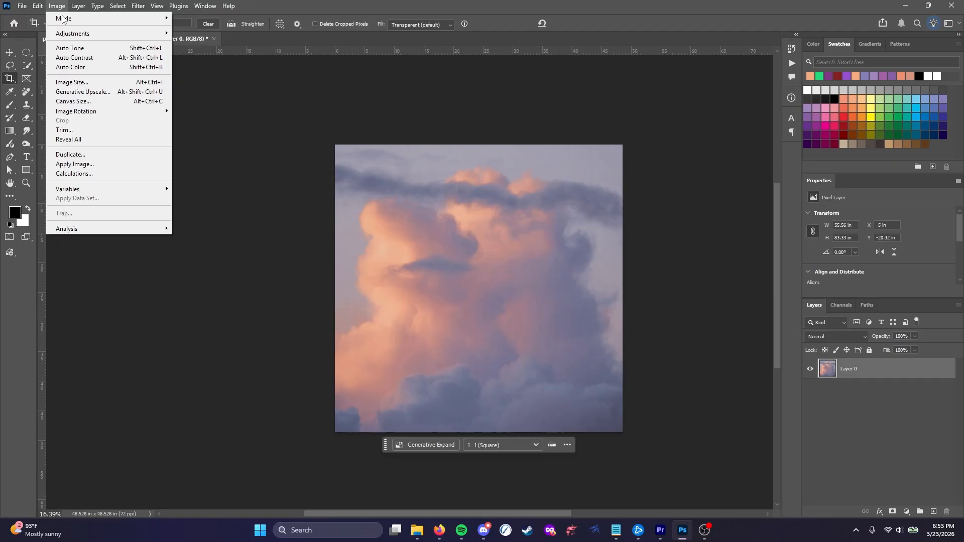
pyautogui.click(81, 83)
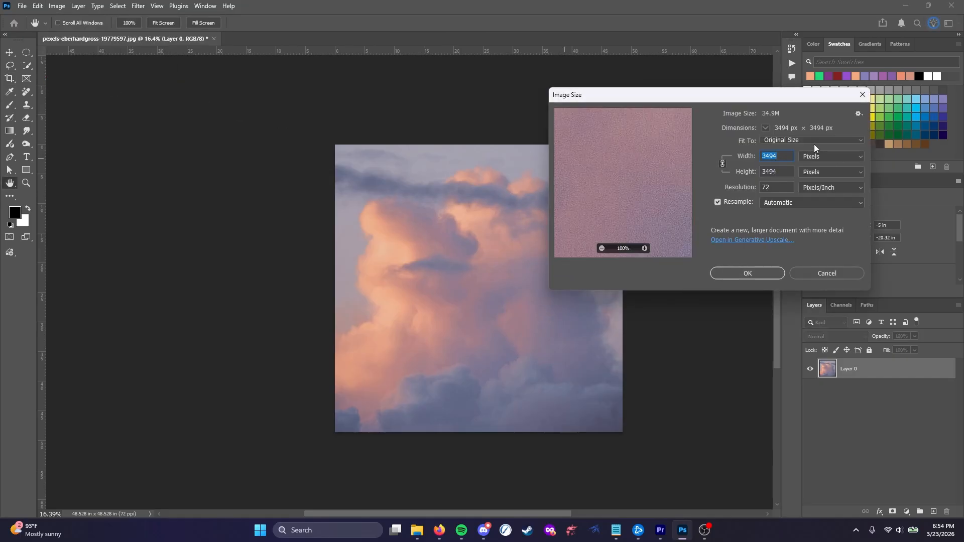
pyautogui.write('1000')
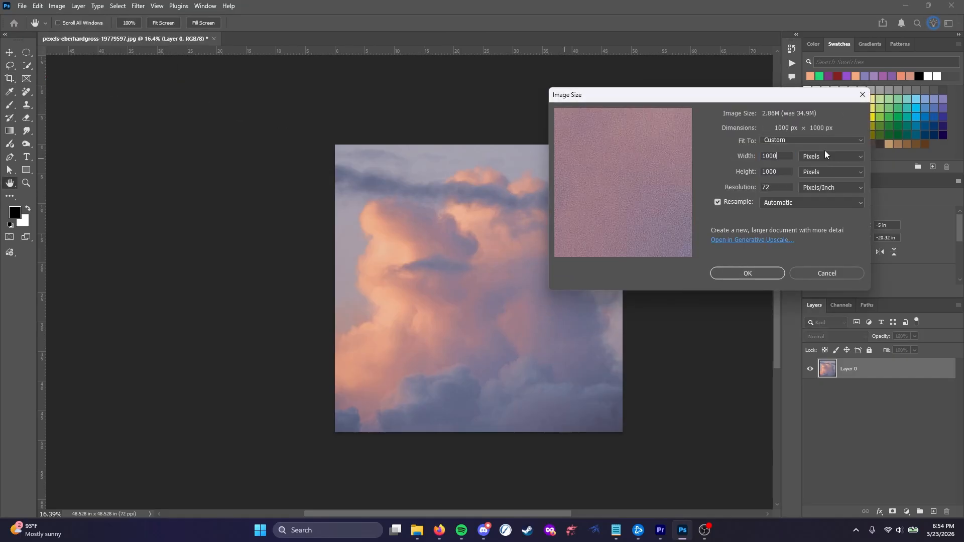
pyautogui.click(750, 274)
pyautogui.press('c')
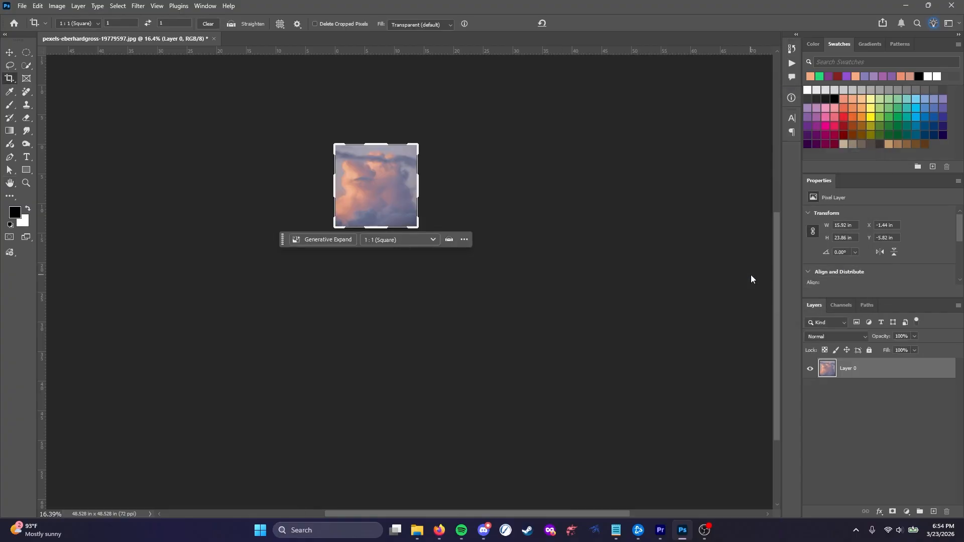
# Draw a white rectangle without a stroke, about 701 × 874 px, over the middle of the sky photo
pyautogui.scroll(15, 350, 166)
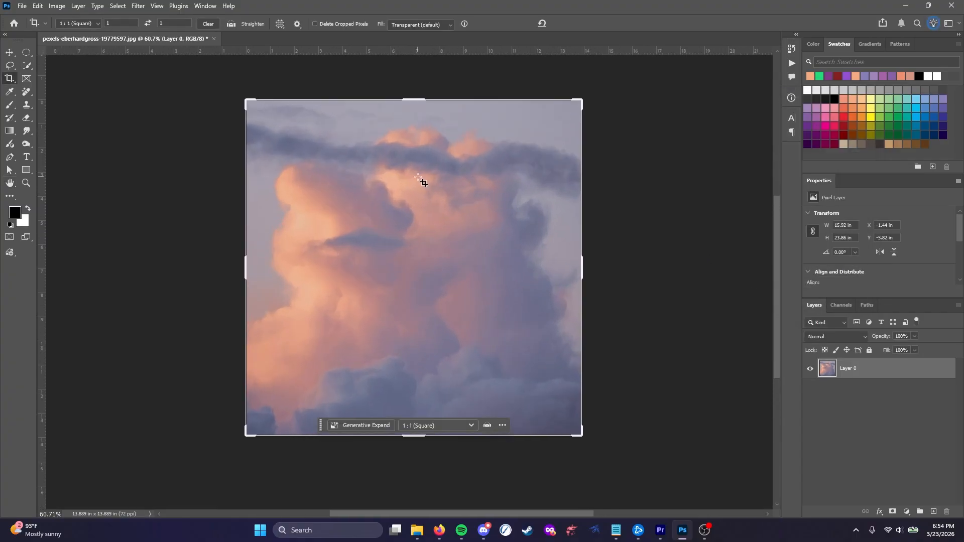
pyautogui.click(26, 52)
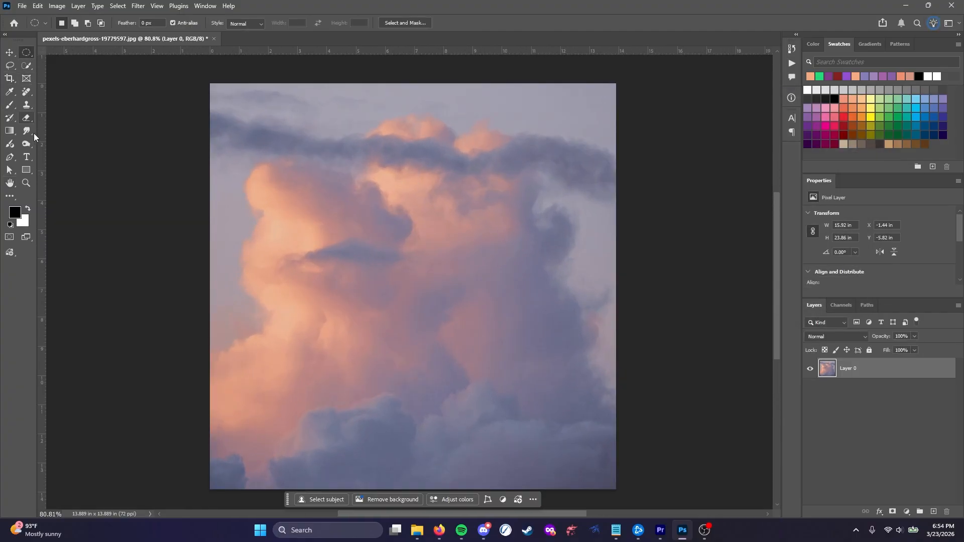
pyautogui.click(28, 169)
pyautogui.click(113, 23)
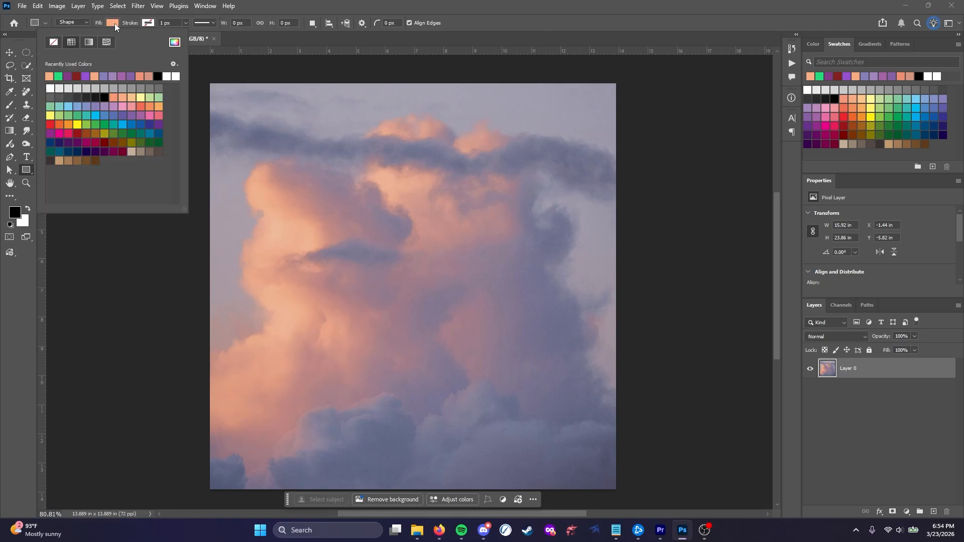
pyautogui.click(50, 89)
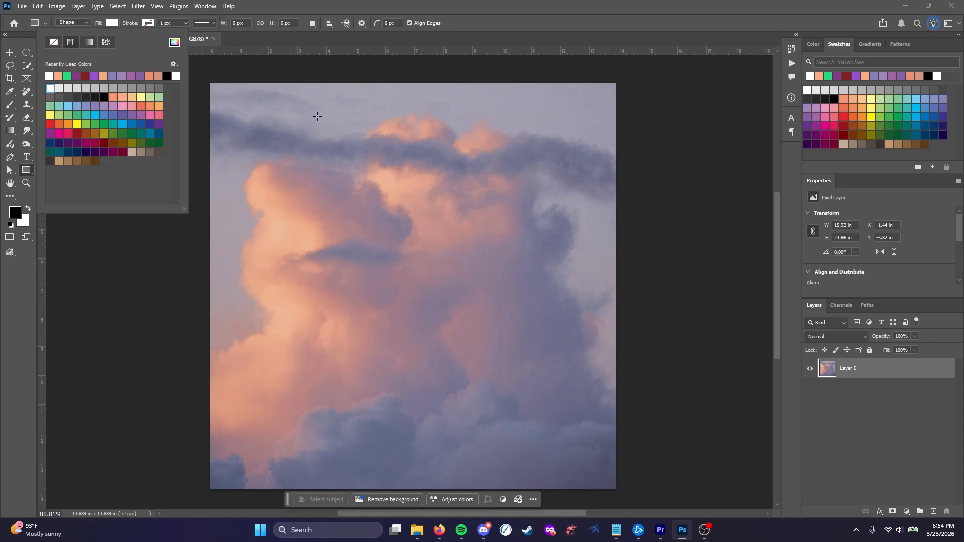
pyautogui.moveTo(274, 109); pyautogui.dragTo(557, 462)
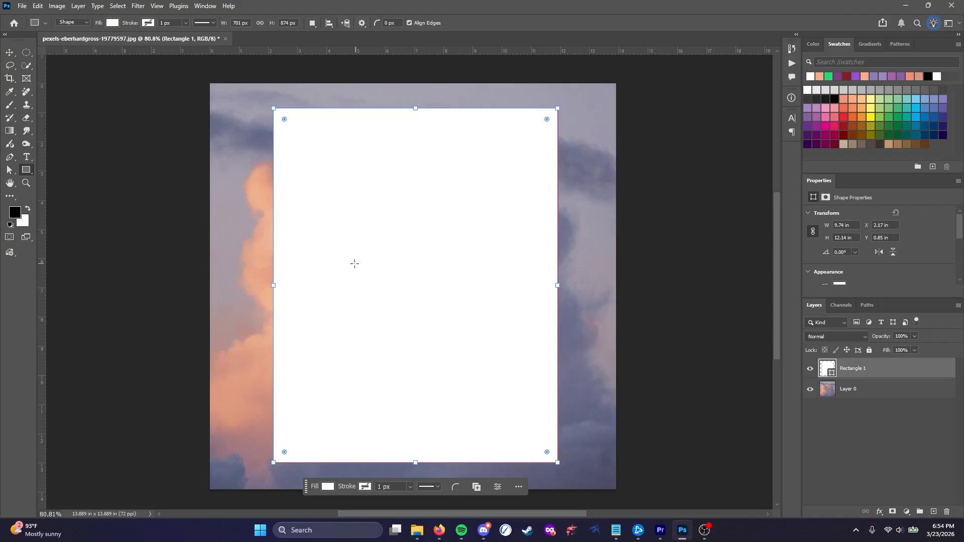
# Round the white rectangle's corners slightly and shift it a little to X 2.08 in, Y 0.88 in
pyautogui.moveTo(285, 121); pyautogui.dragTo(278, 115)
pyautogui.click(15, 53)
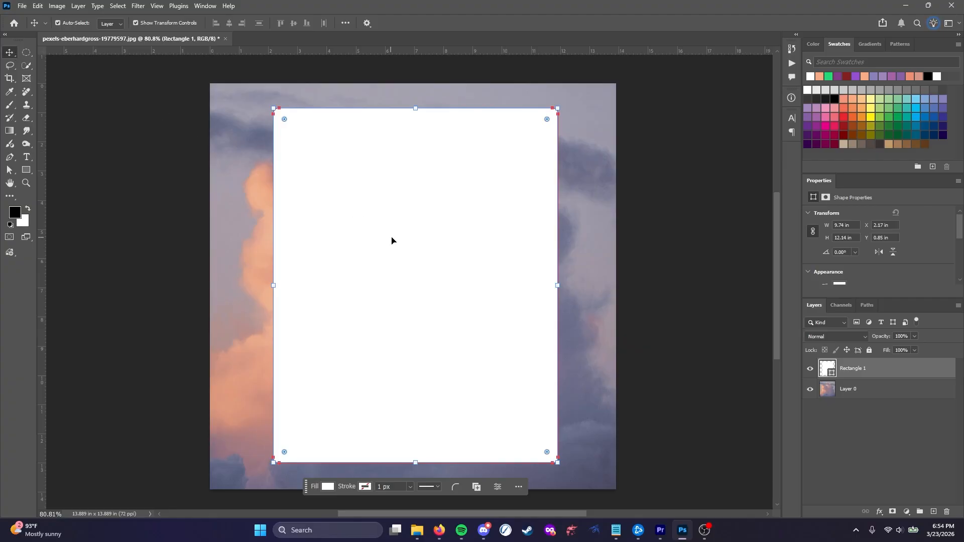
pyautogui.click(858, 388)
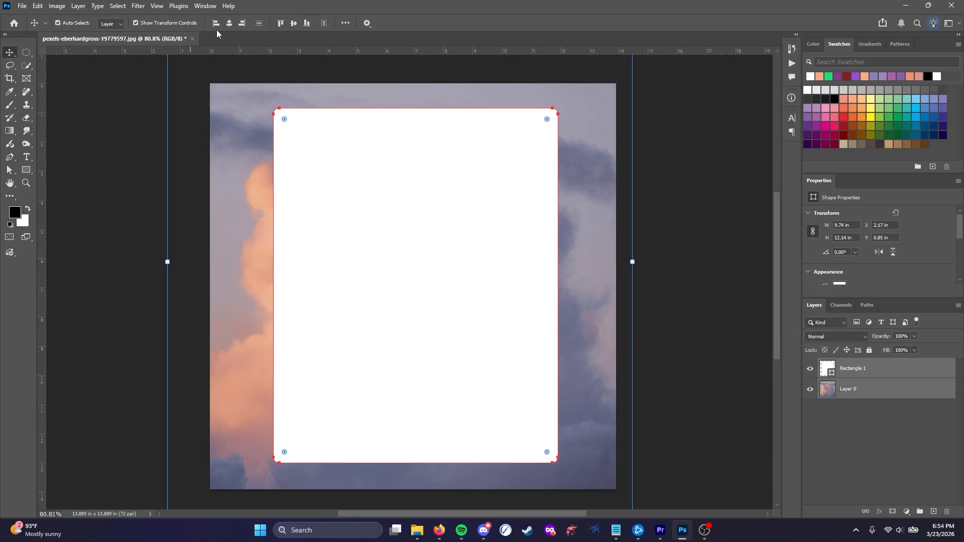
pyautogui.click(857, 390)
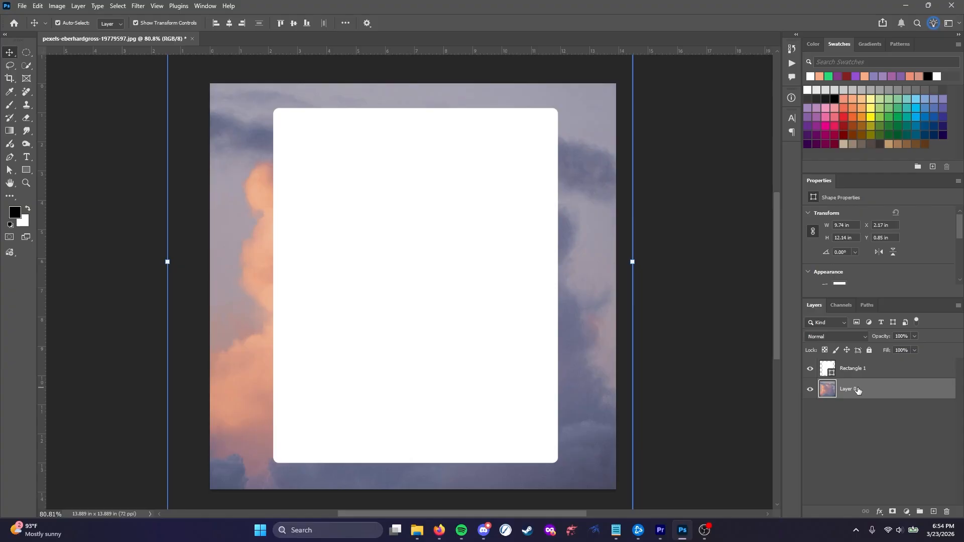
pyautogui.click(885, 362)
pyautogui.moveTo(455, 274)
pyautogui.mouseDown()
pyautogui.moveTo(445, 274)
pyautogui.moveTo(450, 282)
pyautogui.moveTo(438, 270)
pyautogui.moveTo(448, 269)
pyautogui.mouseUp()
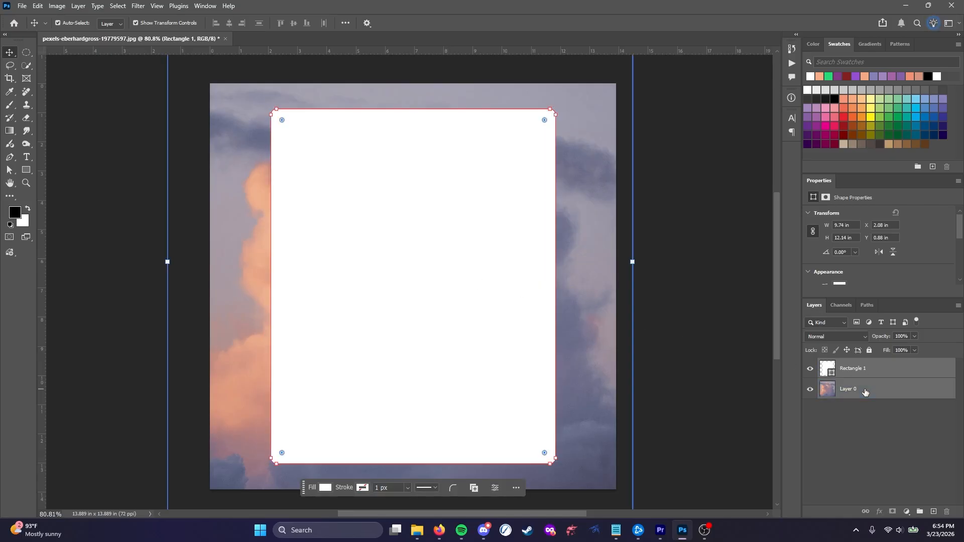
# Try centering the white rectangle horizontally and vertically against the sky photo layer, and undo both alignments
pyautogui.click(897, 409)
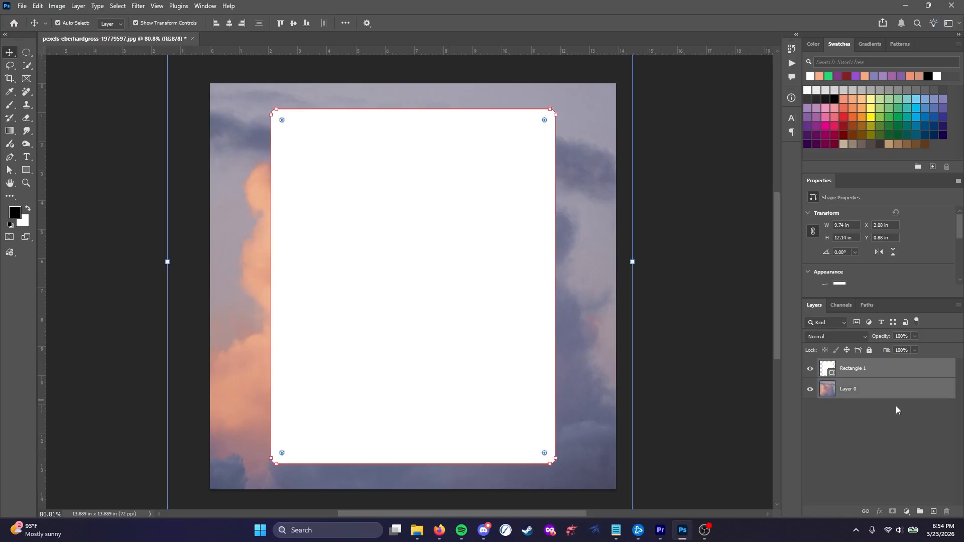
pyautogui.click(230, 25)
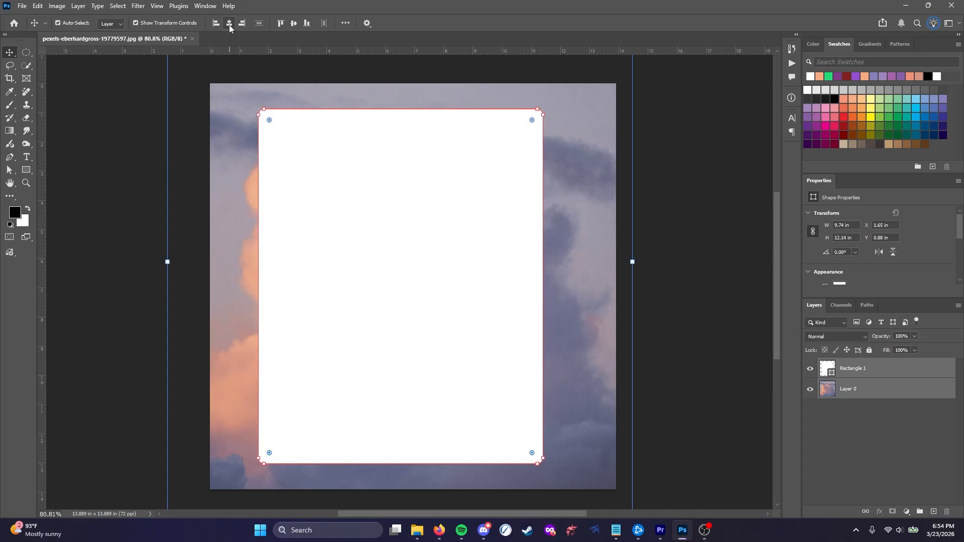
pyautogui.click(294, 24)
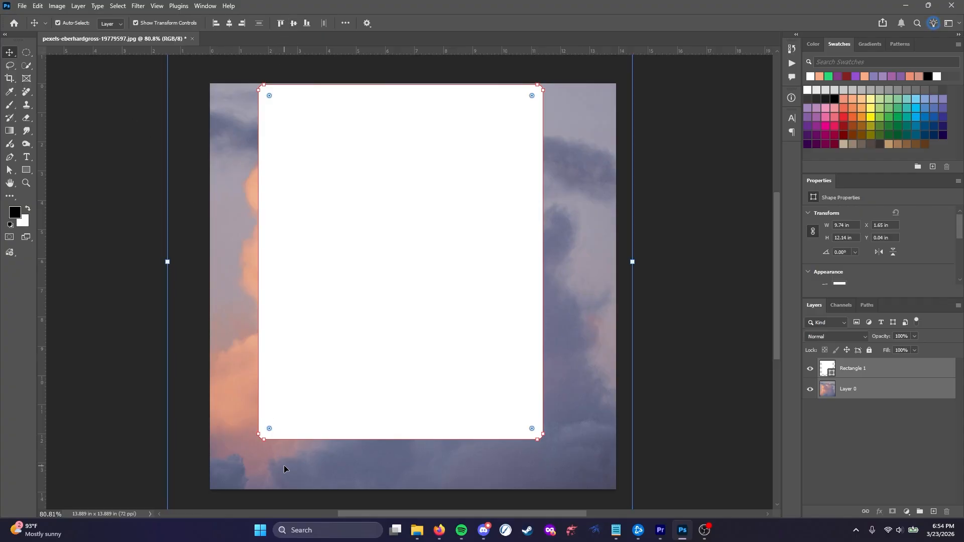
pyautogui.click(835, 397)
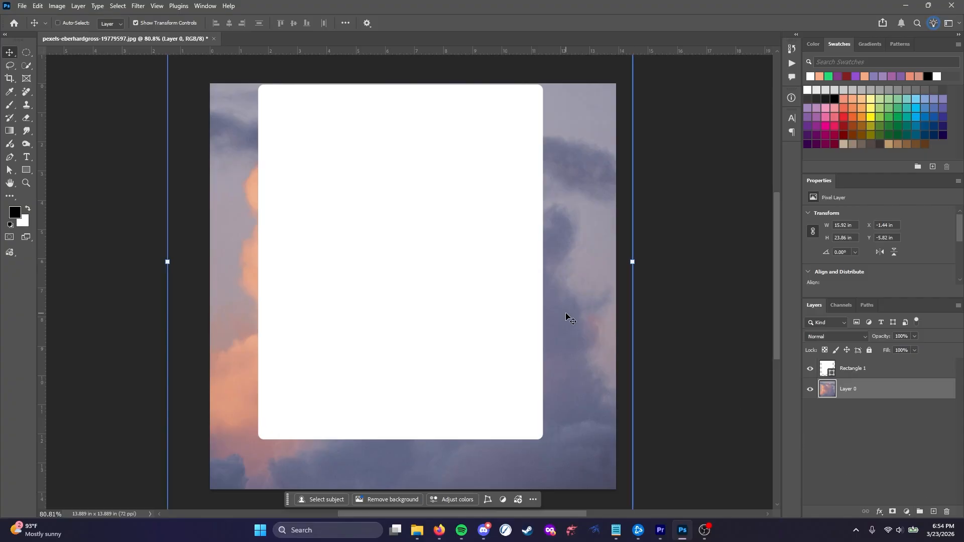
pyautogui.hotkey('ctrl', 'z')
pyautogui.hotkey('ctrl', 'z')
pyautogui.click(417, 246)
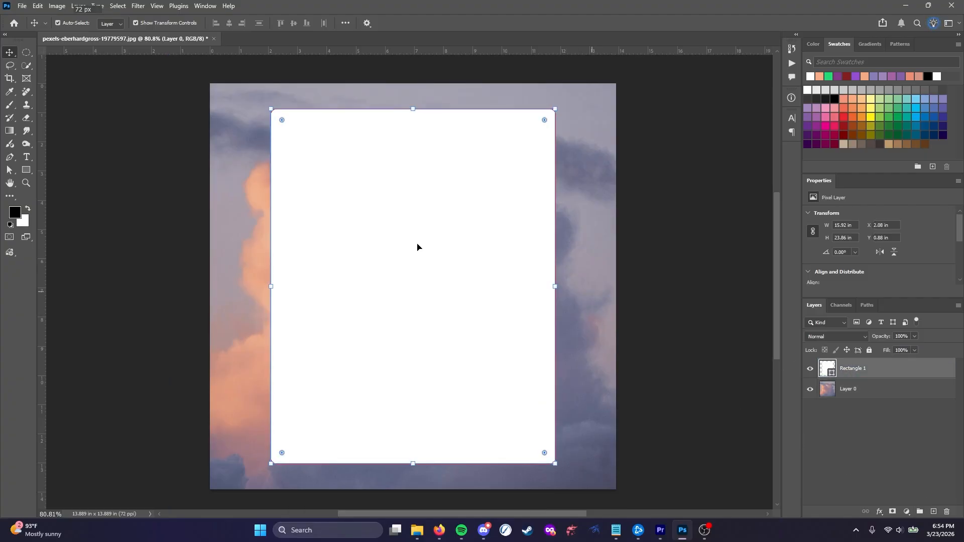
# Draw a rectangle about 335 × 93 px near the lower edge of the white card and fill it with light orange
pyautogui.click(26, 172)
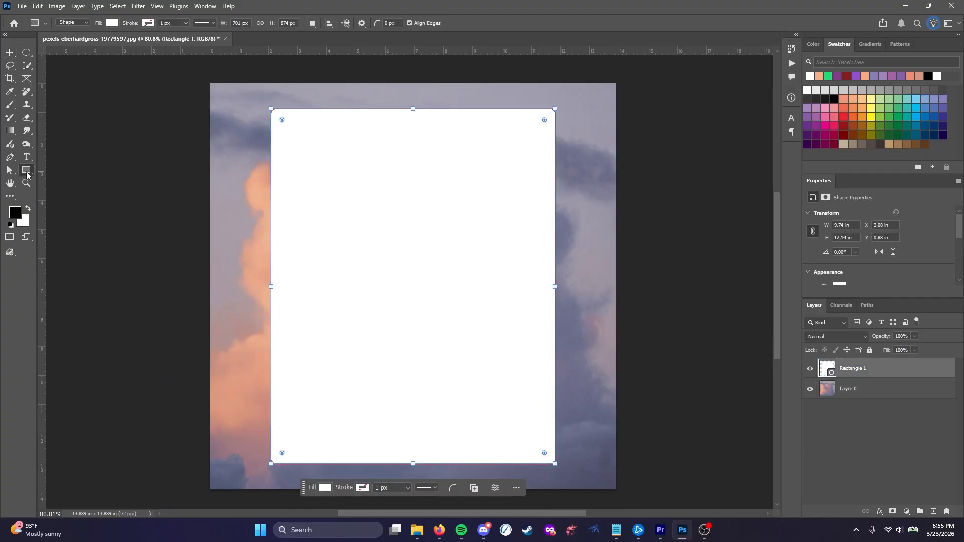
pyautogui.moveTo(484, 440); pyautogui.dragTo(348, 403)
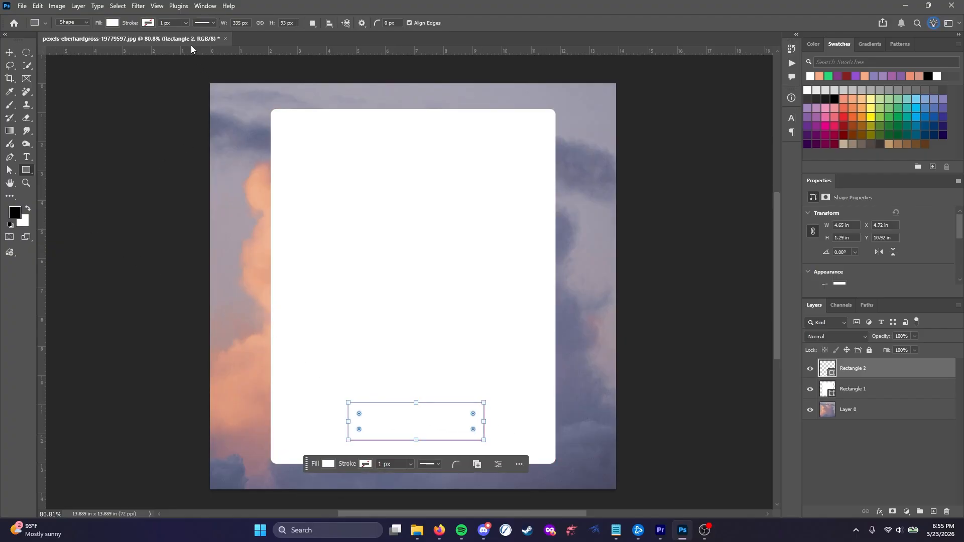
pyautogui.click(112, 23)
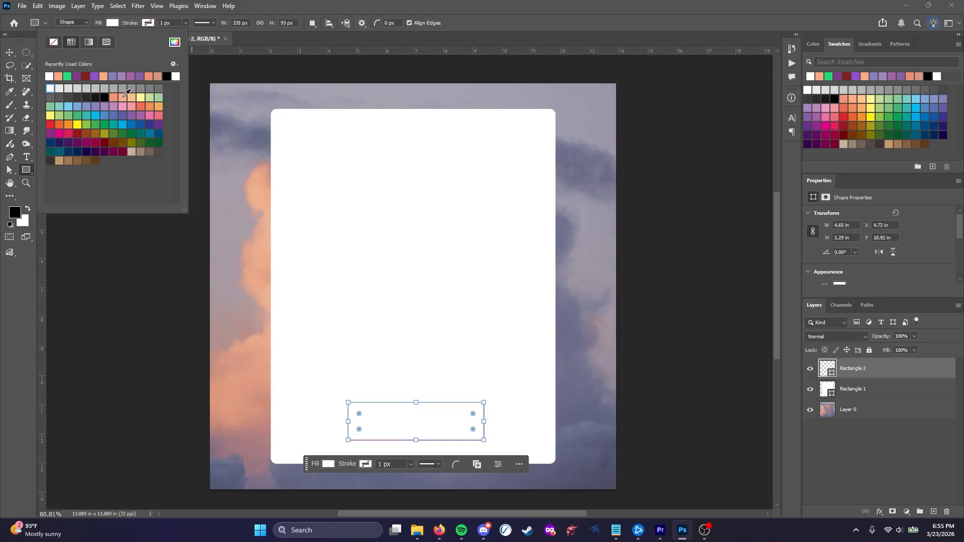
pyautogui.click(124, 96)
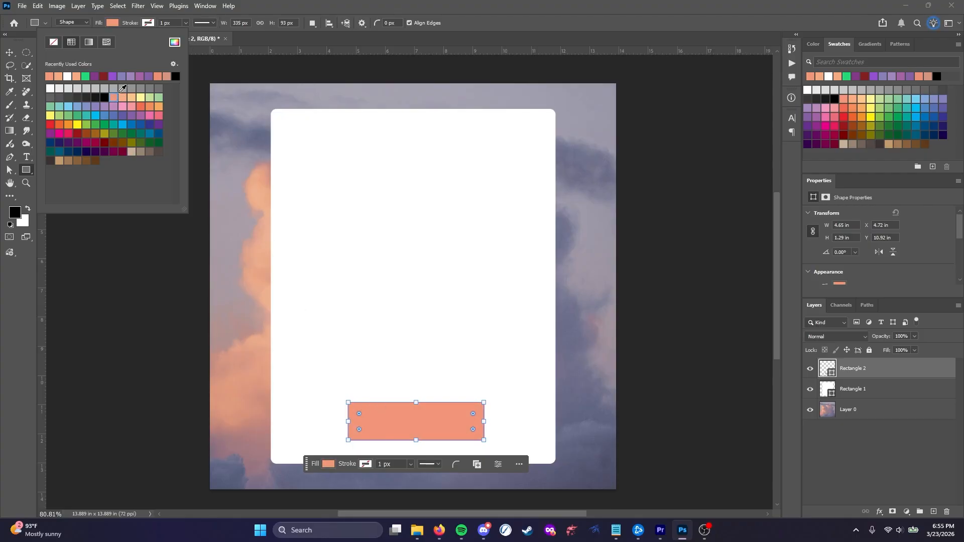
pyautogui.click(123, 97)
# Align the orange rectangle's vertical and horizontal centers with the white card
pyautogui.click(14, 53)
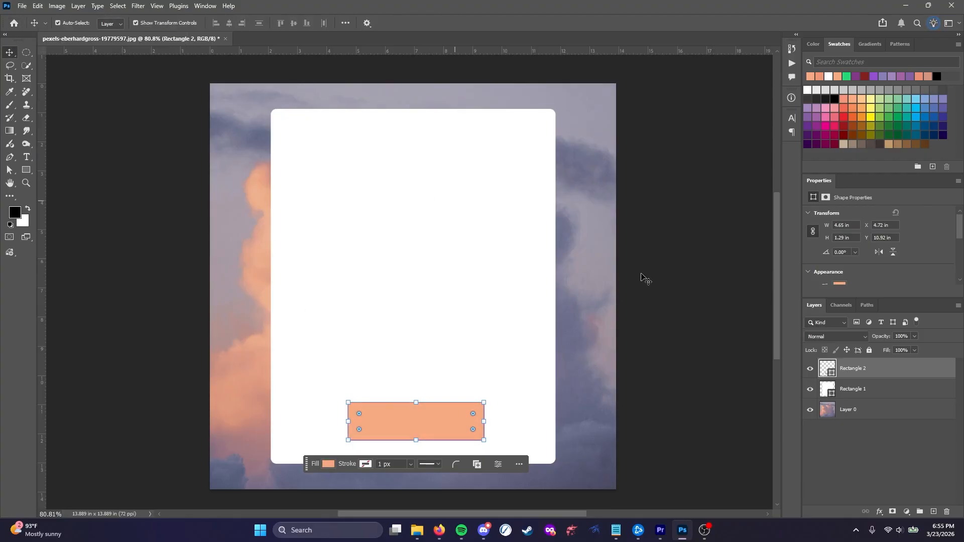
pyautogui.keyDown('shift'); pyautogui.click(853, 390); pyautogui.keyUp('shift')
pyautogui.click(294, 24)
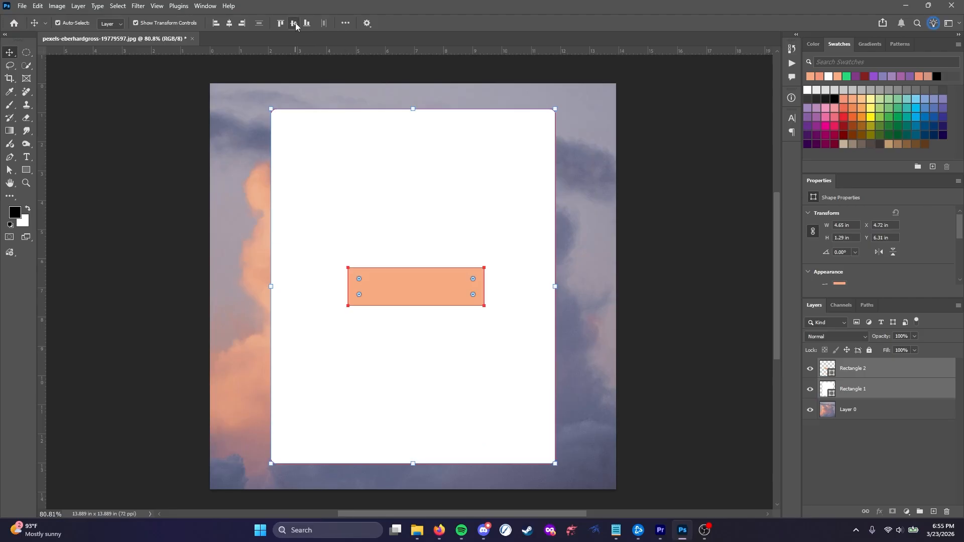
pyautogui.click(229, 24)
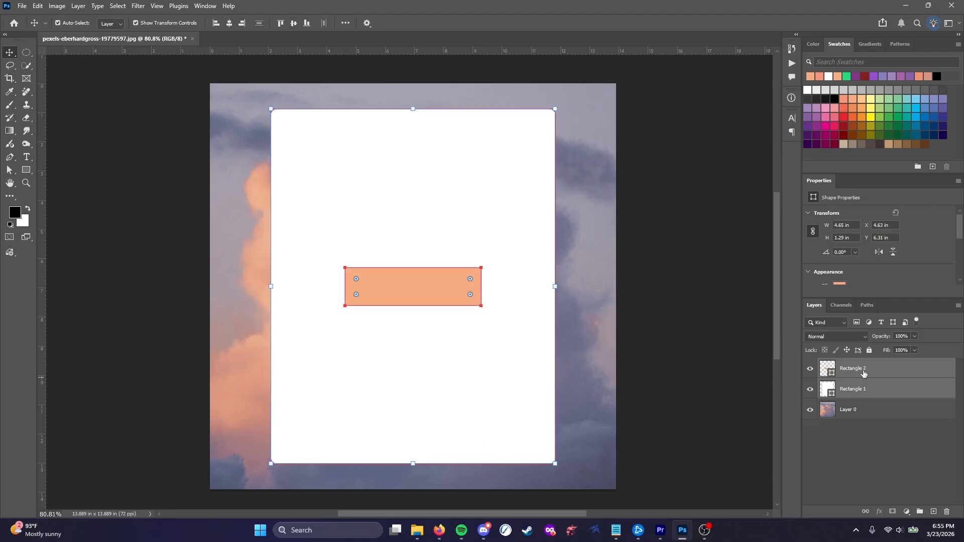
# Move the orange rectangle straight down near the card's lower edge, at Y 11.13 in, and round its corners
pyautogui.click(403, 282)
pyautogui.moveTo(409, 282); pyautogui.dragTo(351, 417)
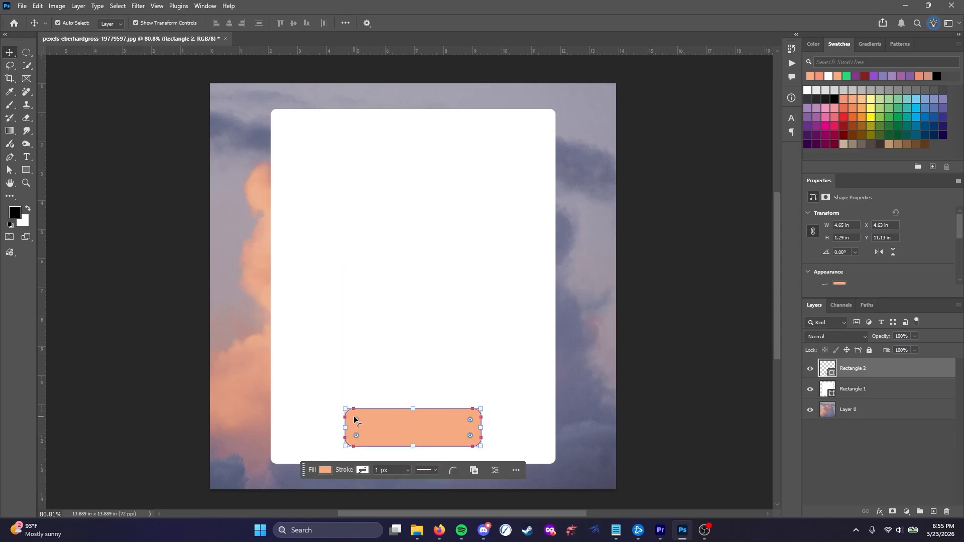
pyautogui.click(669, 356)
pyautogui.scroll(-2, 681, 337)
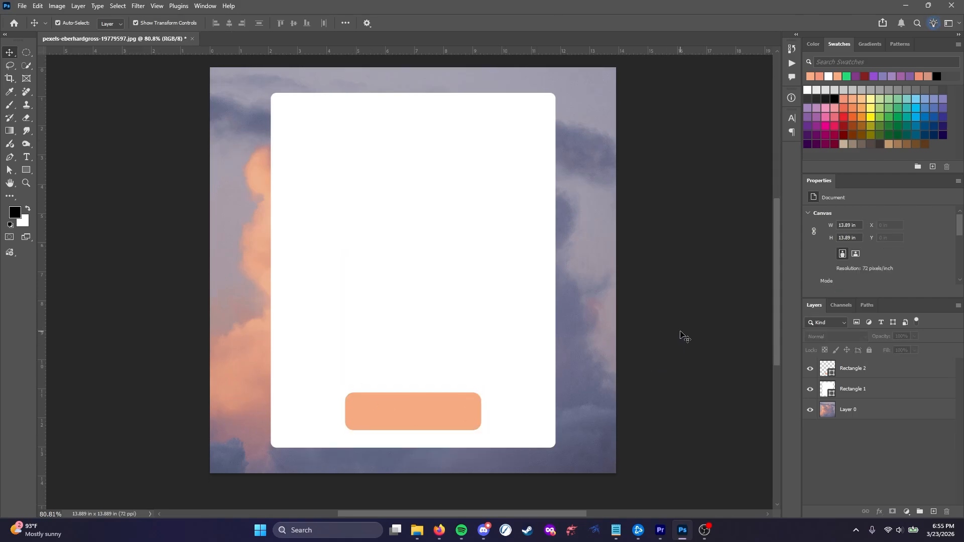
pyautogui.scroll(1, 682, 336)
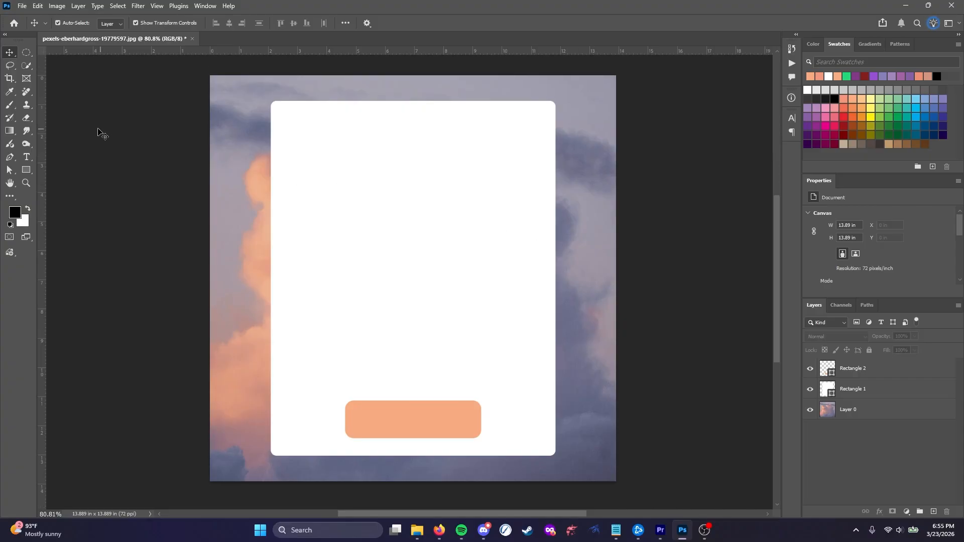
# Add a text layer reading "Learn More", starting on the orange button
pyautogui.click(27, 158)
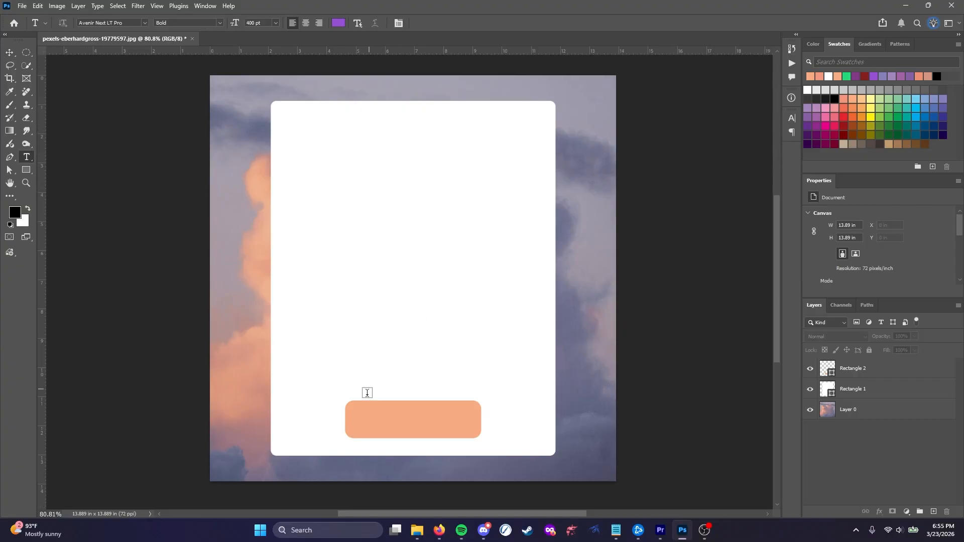
pyautogui.click(367, 419)
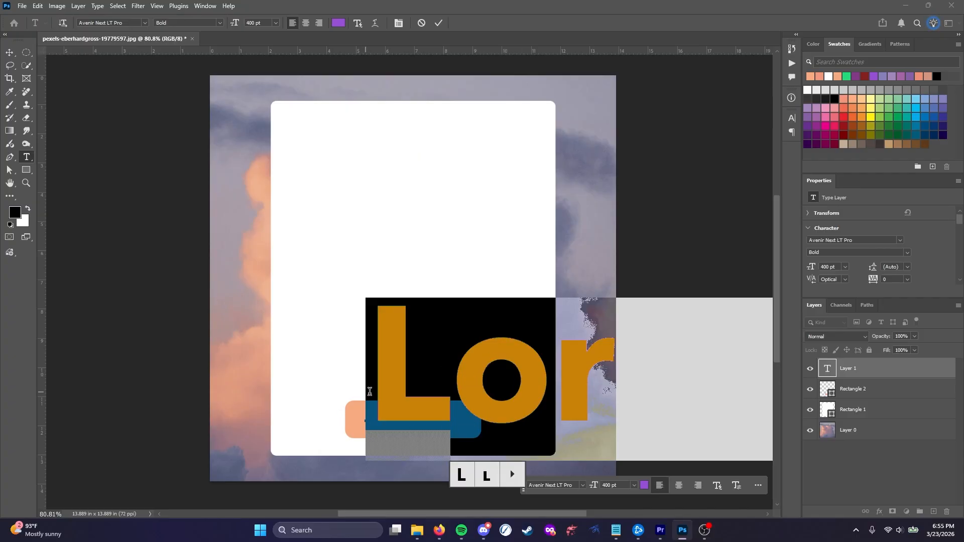
pyautogui.click(532, 398)
pyautogui.hotkey('ctrl', 'a')
pyautogui.write('Lear')
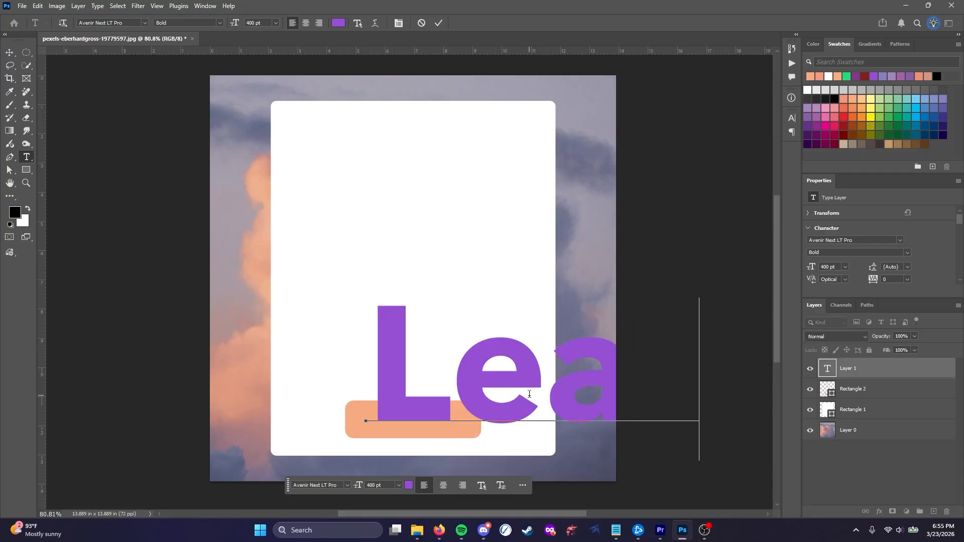
pyautogui.hotkey('ctrl', 'a')
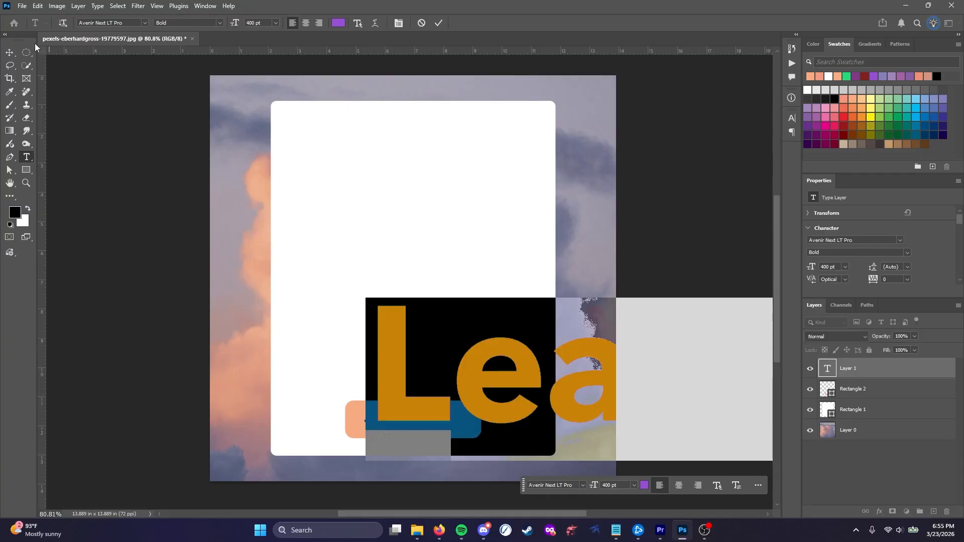
# Scale the oversized "Learn More" text down to about 36 pt and place it inside the orange button
pyautogui.click(10, 52)
pyautogui.moveTo(469, 352); pyautogui.dragTo(59, 287)
pyautogui.moveTo(406, 227); pyautogui.dragTo(401, 286)
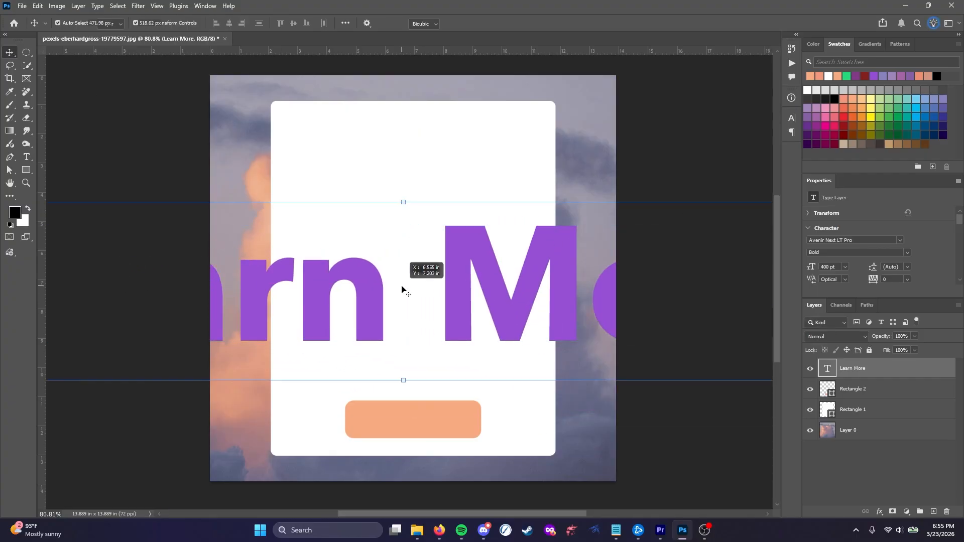
pyautogui.moveTo(402, 201); pyautogui.dragTo(428, 422)
pyautogui.press('Return')
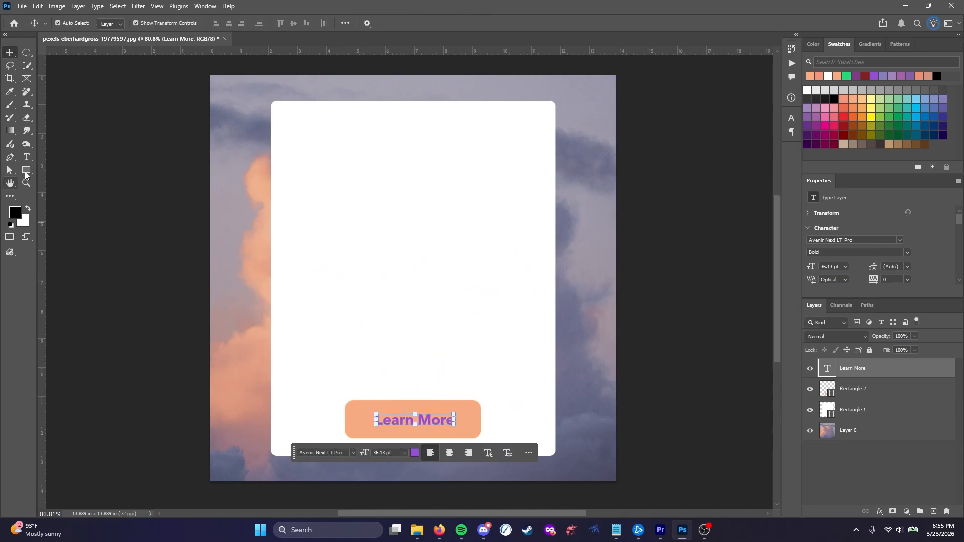
# Set the font size of the "Learn More" text to 36 pt
pyautogui.click(26, 157)
pyautogui.tripleClick(416, 421)
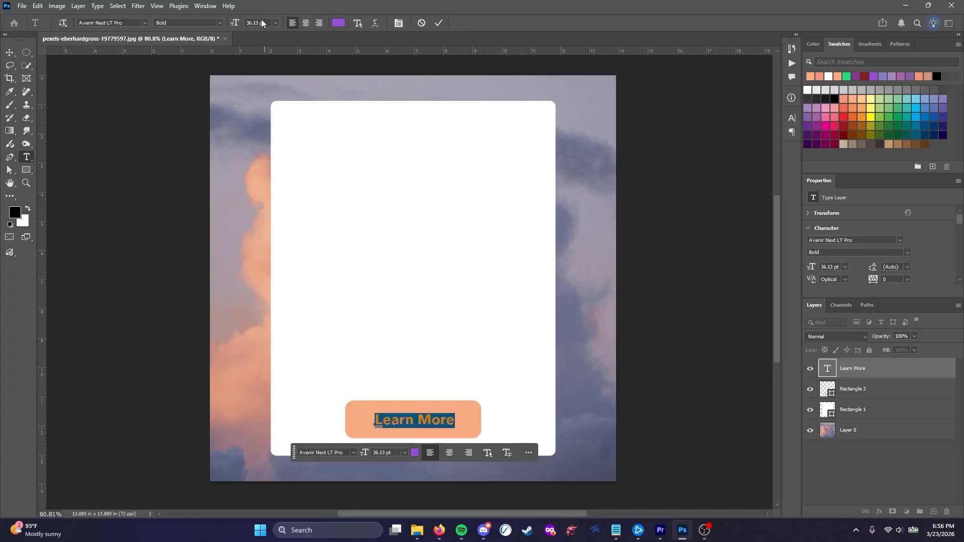
pyautogui.click(244, 22)
pyautogui.write('36')
pyautogui.press('Return')
# Center the "Learn More" text horizontally on the orange button
pyautogui.click(7, 52)
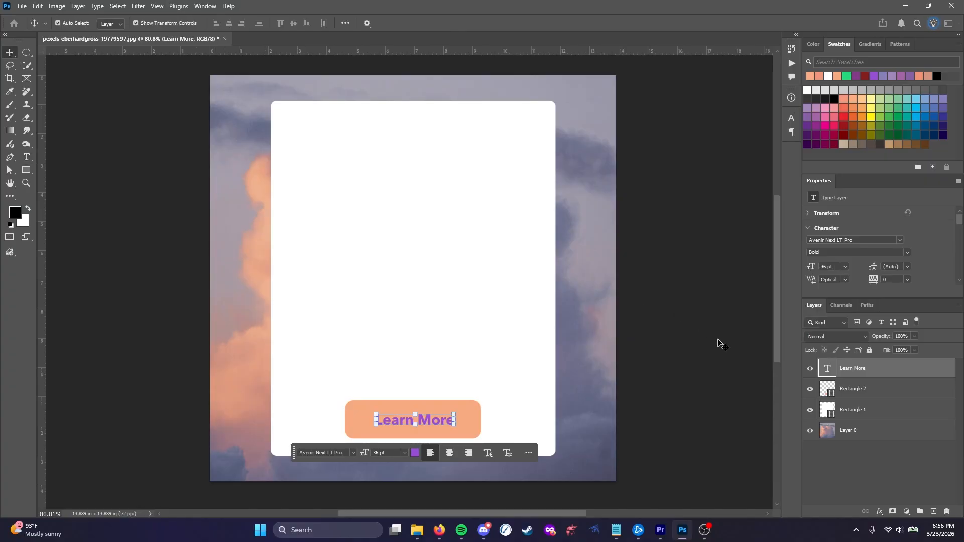
pyautogui.click(853, 389)
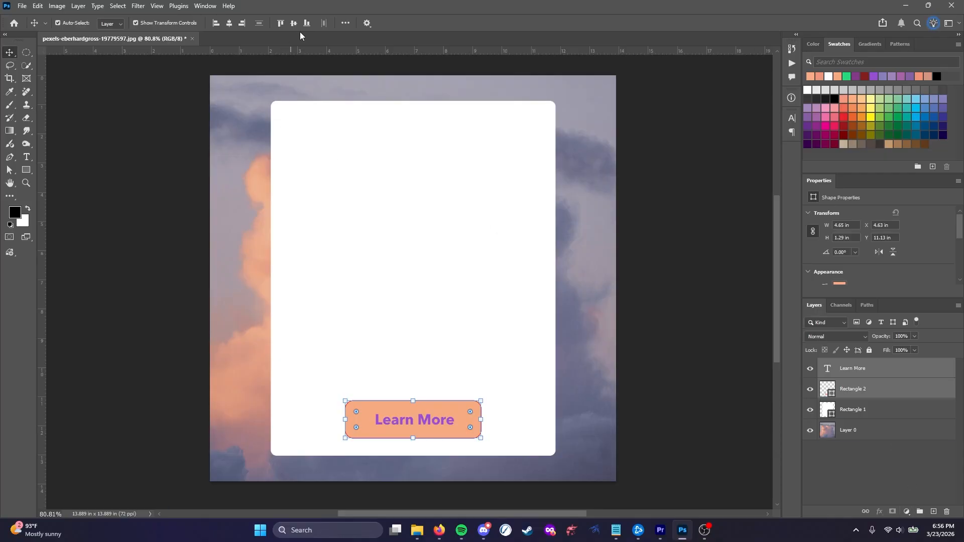
pyautogui.click(229, 23)
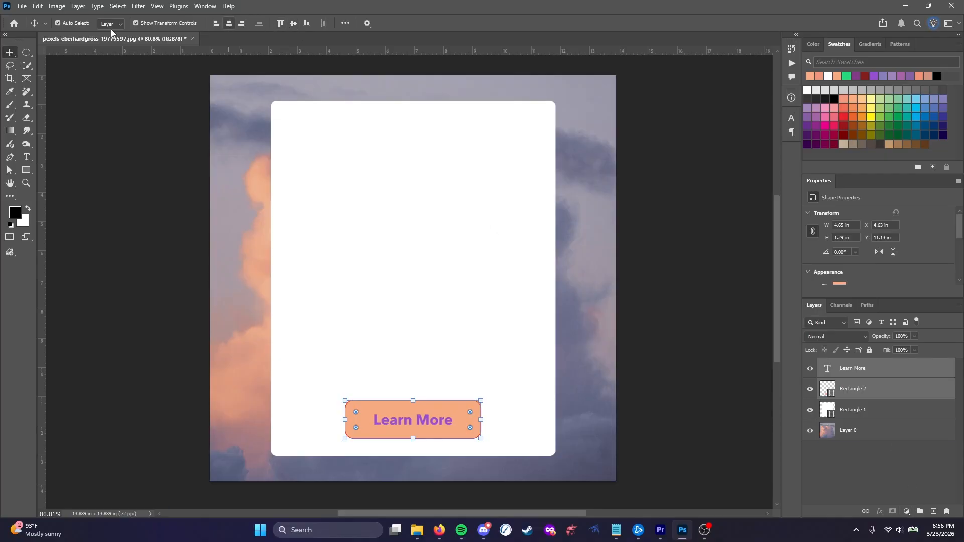
# Create a paragraph text box filling the white card above the button, with the Lorem ipsum placeholder text at 36 pt
pyautogui.press('t')
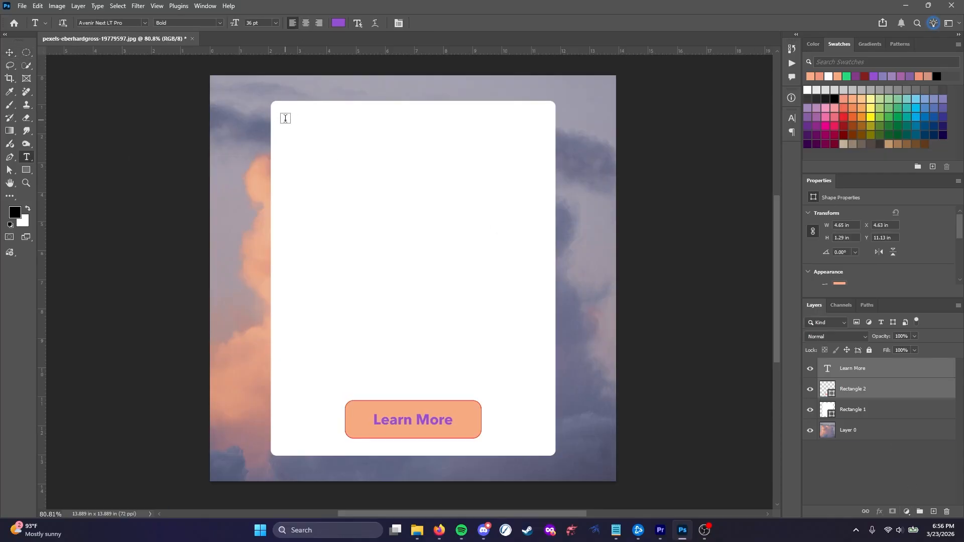
pyautogui.moveTo(285, 120); pyautogui.dragTo(542, 390)
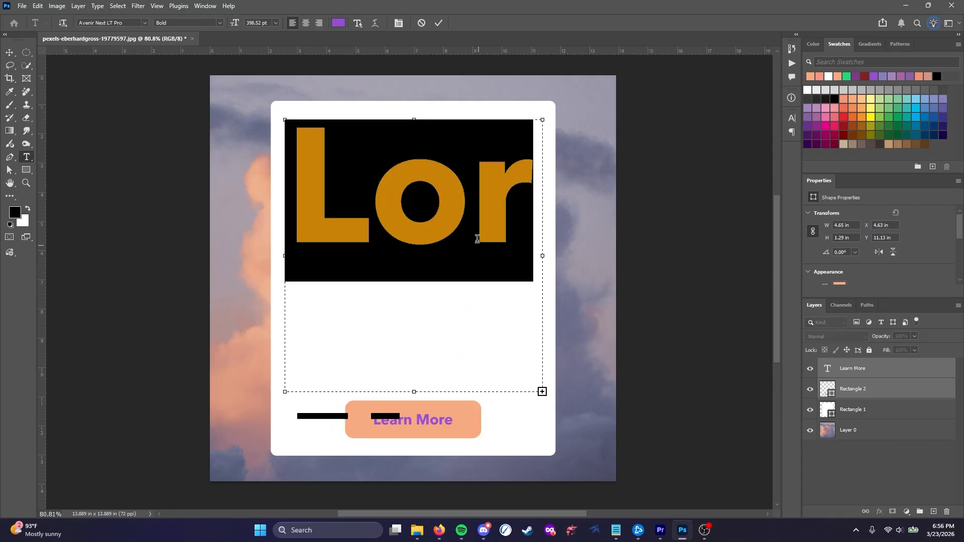
pyautogui.click(795, 117)
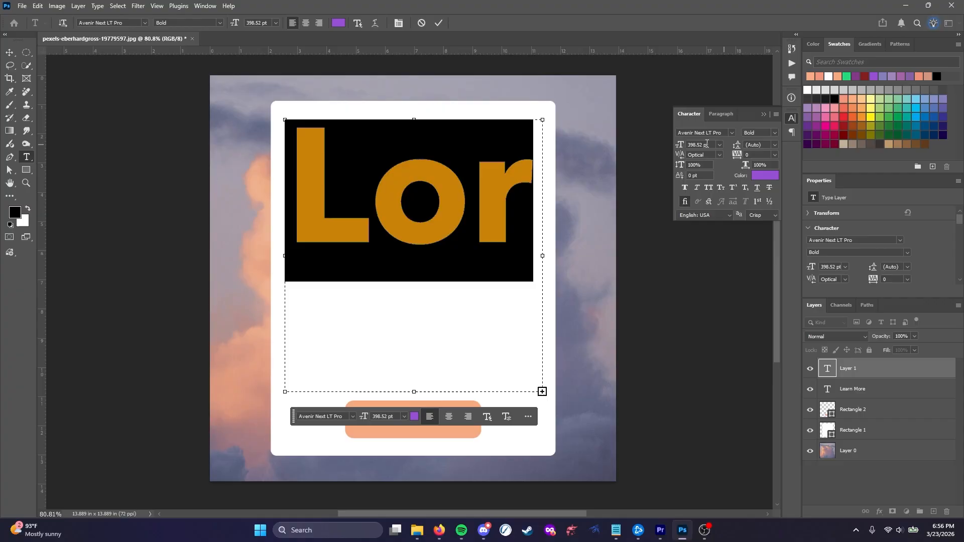
pyautogui.write('36')
pyautogui.press('Return')
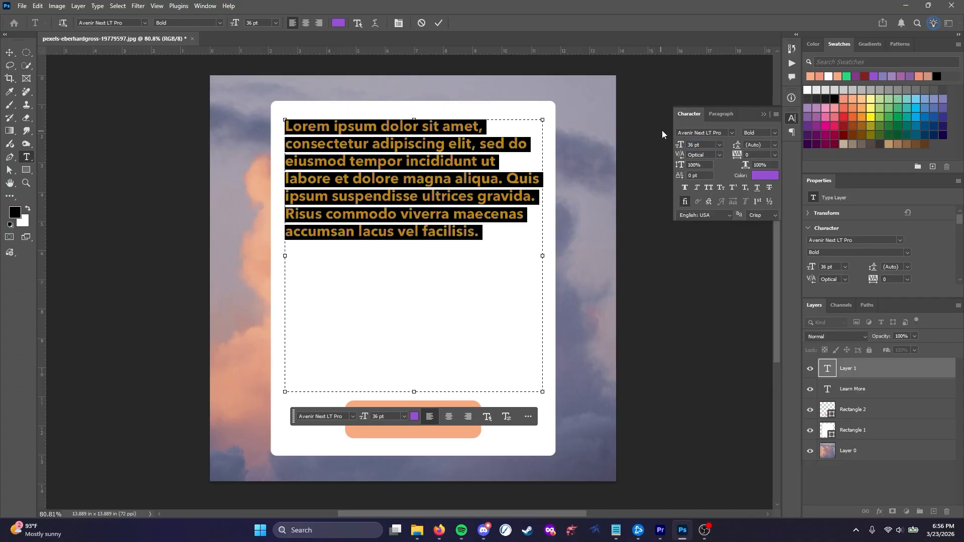
# Change the placeholder paragraph's font style to Regular and copy all of its text
pyautogui.click(218, 22)
pyautogui.click(186, 64)
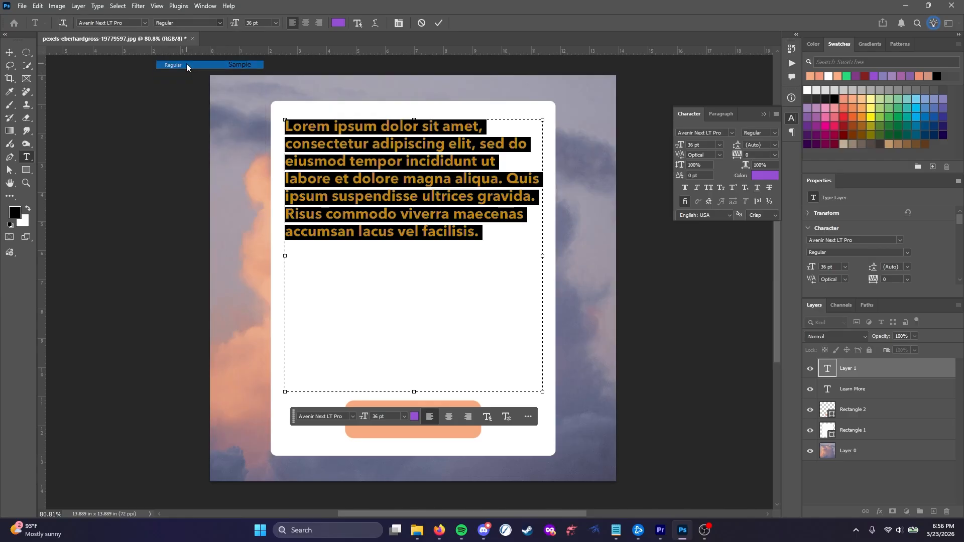
pyautogui.click(450, 243)
pyautogui.hotkey('ctrl', 'a')
pyautogui.hotkey('ctrl', 'c')
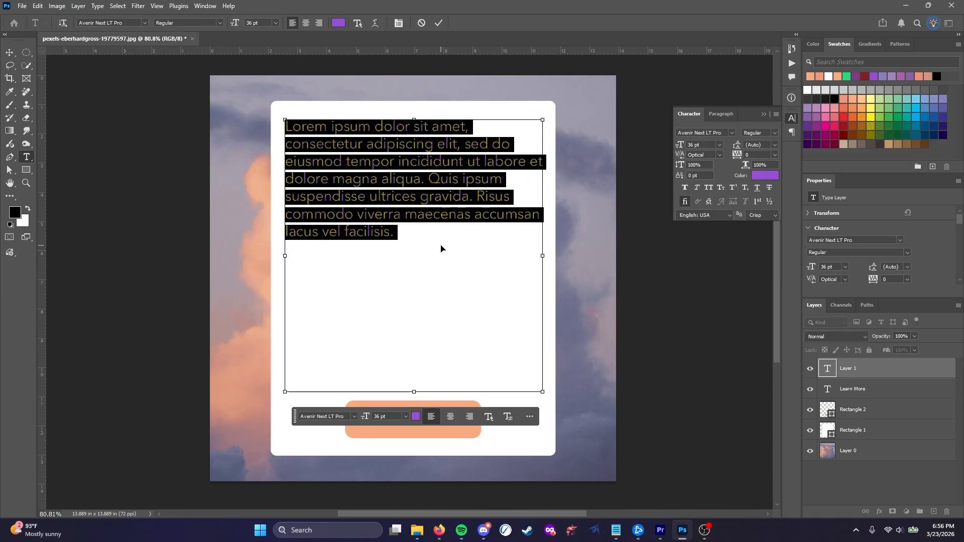
# Paste a second copy of the placeholder paragraph below the first in the same text box and commit the text
pyautogui.click(440, 237)
pyautogui.press('Return')
pyautogui.hotkey('ctrl', 'v')
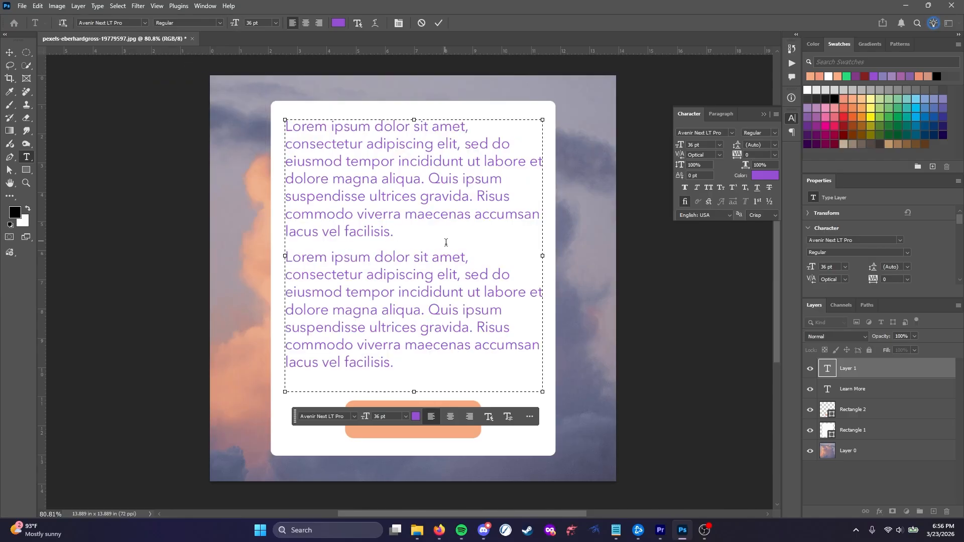
pyautogui.click(9, 53)
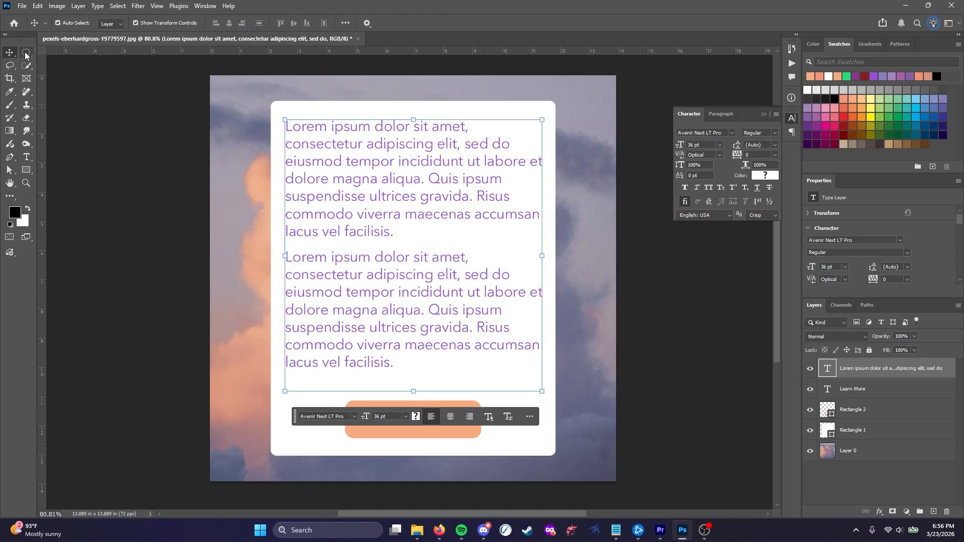
# Add a Drop Shadow layer style at 50% opacity to the white card rectangle
pyautogui.click(853, 431)
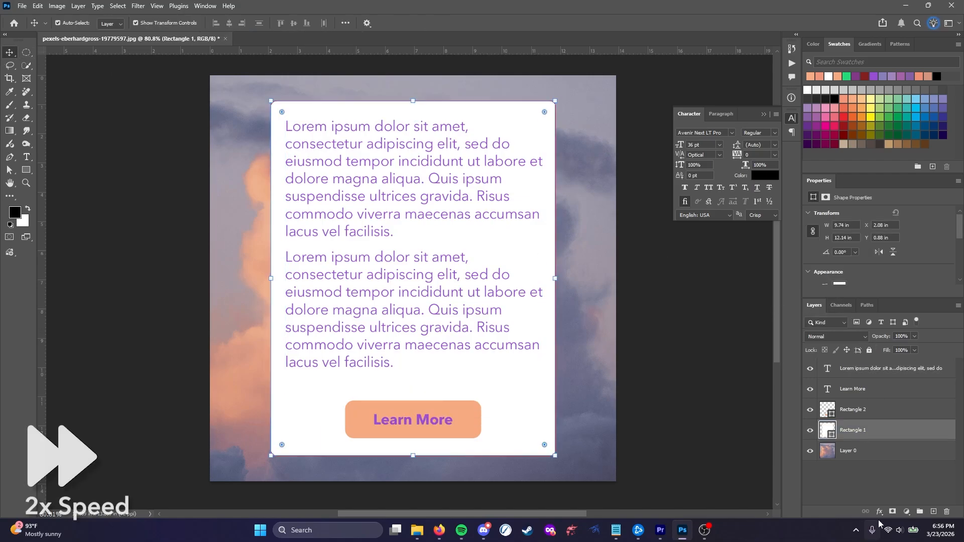
pyautogui.click(880, 511)
pyautogui.click(904, 505)
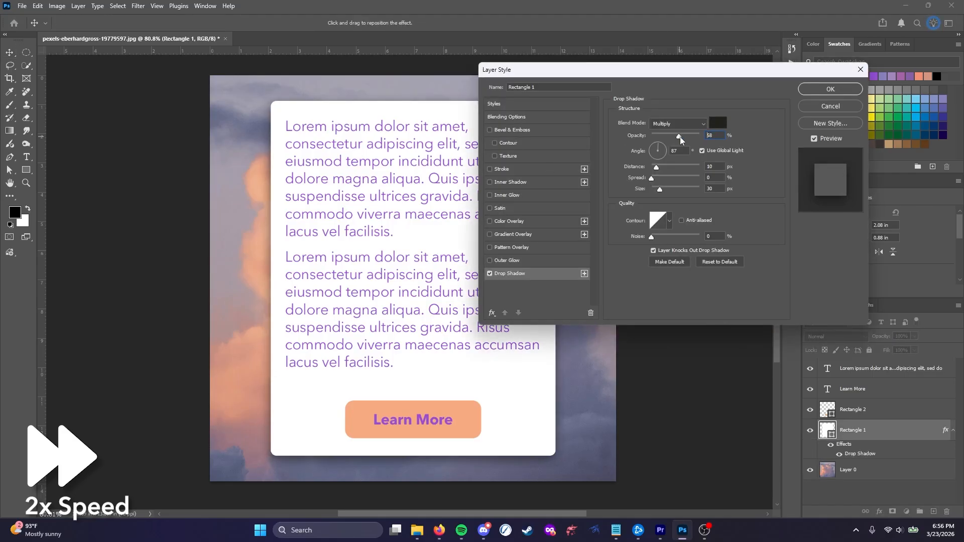
pyautogui.write('50')
pyautogui.click(839, 90)
# Add a Gradient Overlay to the button rectangle using a muted blue-to-purple gradient from the Purples presets
pyautogui.click(854, 409)
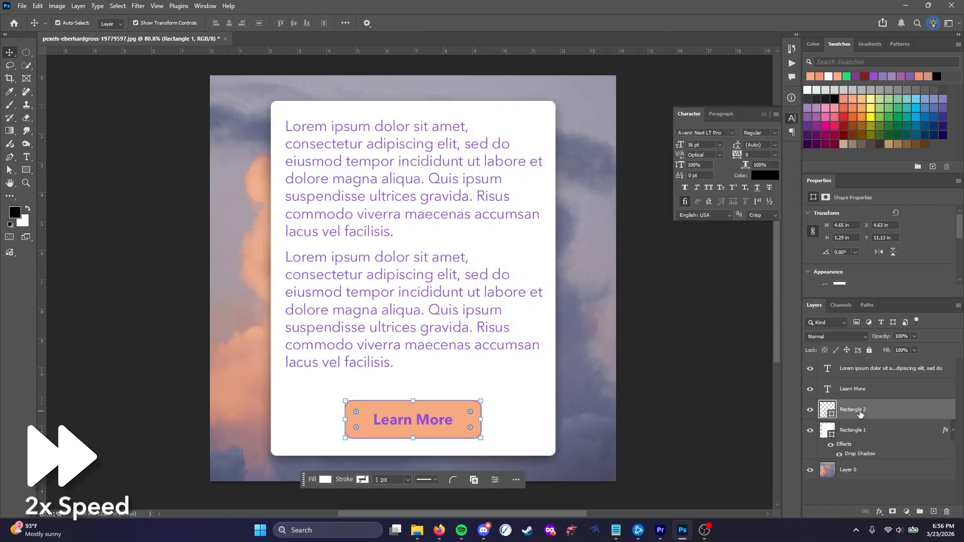
pyautogui.click(879, 512)
pyautogui.click(908, 479)
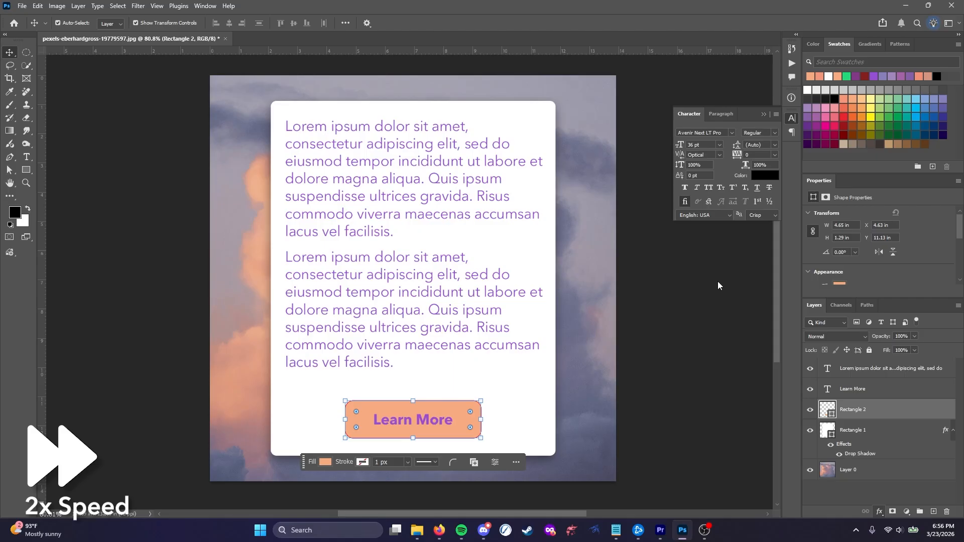
pyautogui.click(684, 144)
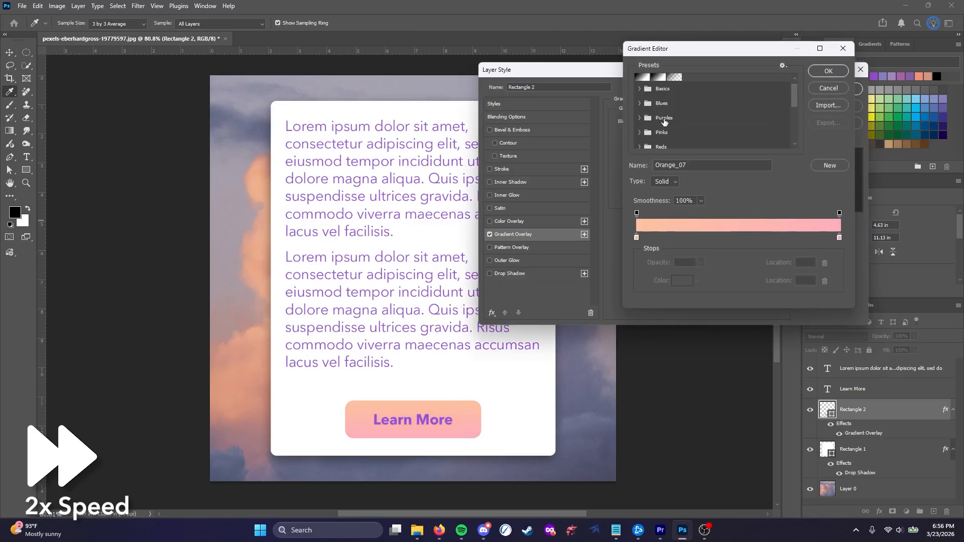
pyautogui.click(638, 118)
pyautogui.click(722, 134)
pyautogui.click(683, 117)
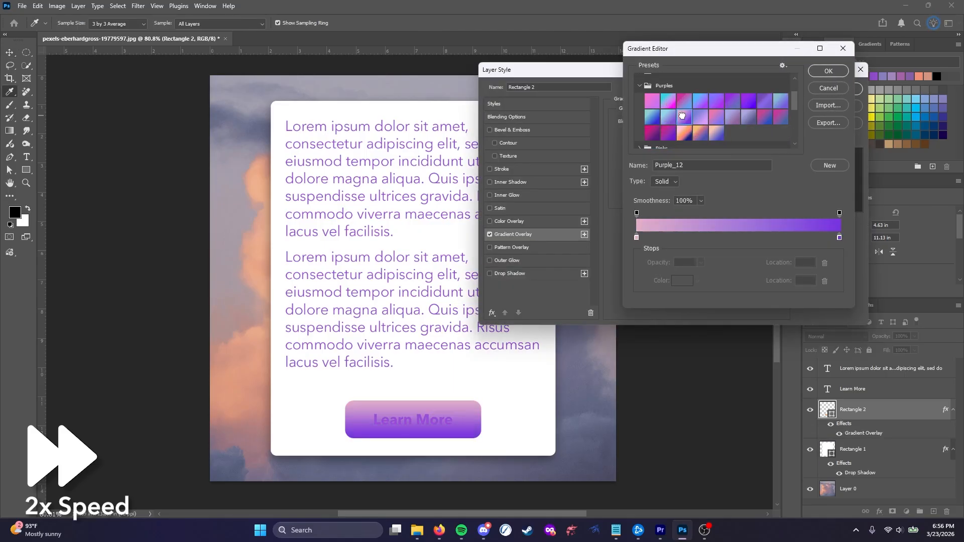
pyautogui.click(703, 134)
pyautogui.click(749, 117)
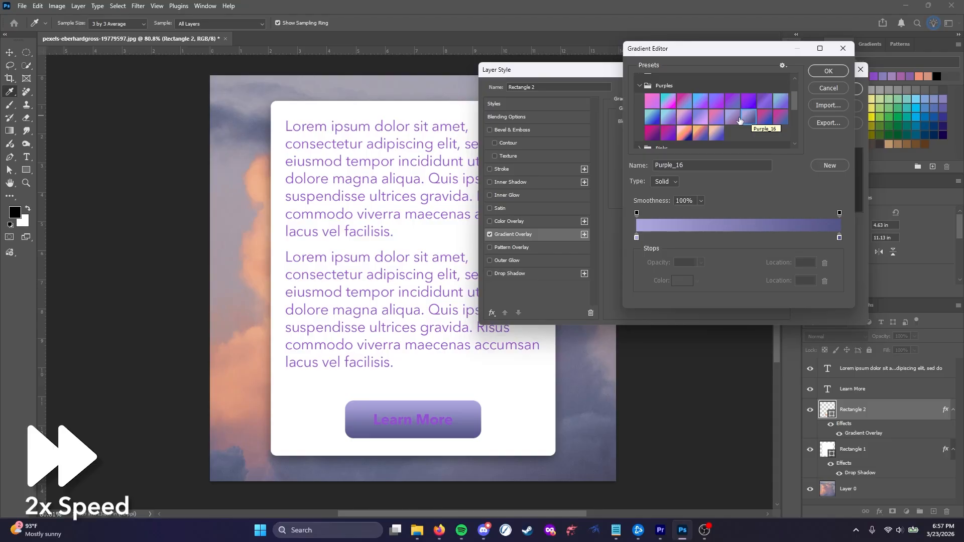
pyautogui.click(731, 117)
pyautogui.click(829, 71)
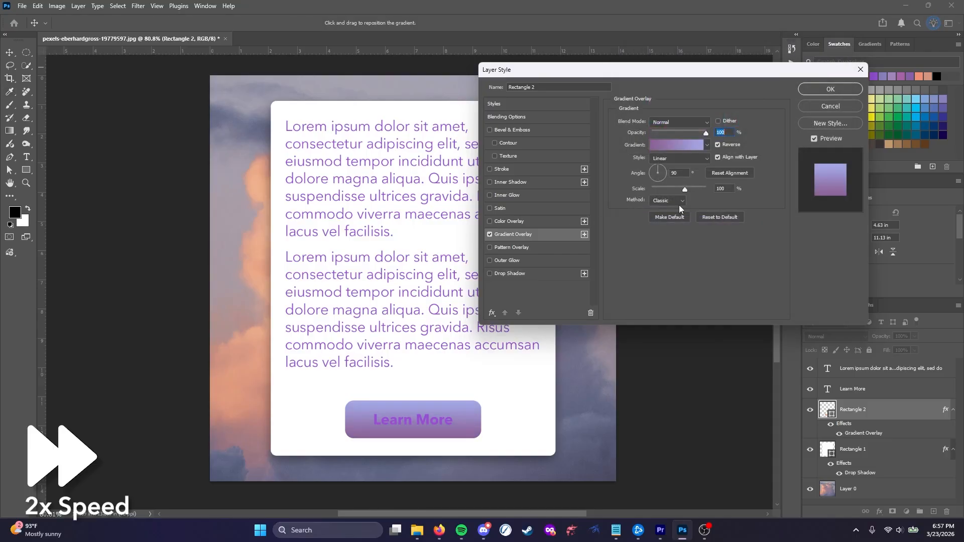
pyautogui.click(813, 93)
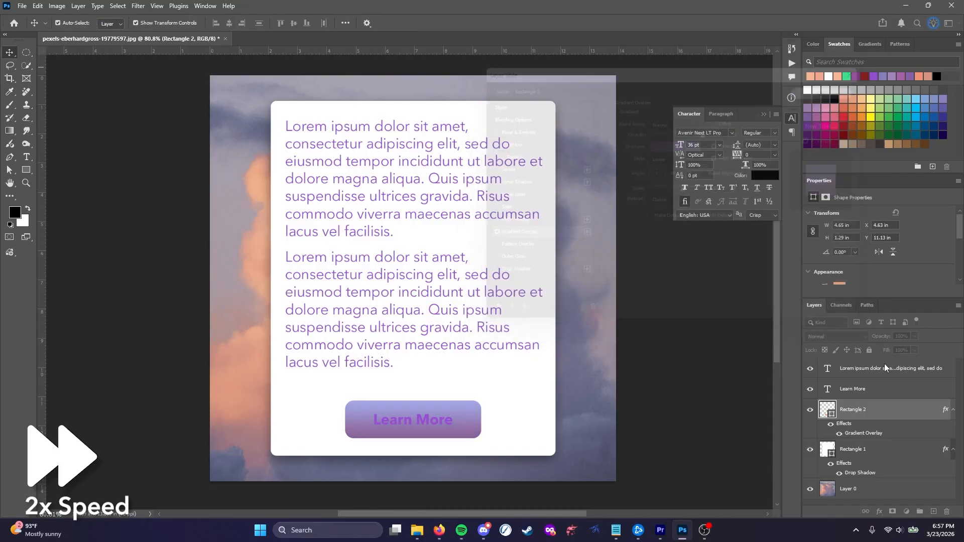
# Add a Color Overlay to the "Learn More" text with the dark gray color 313131
pyautogui.click(854, 389)
pyautogui.click(879, 511)
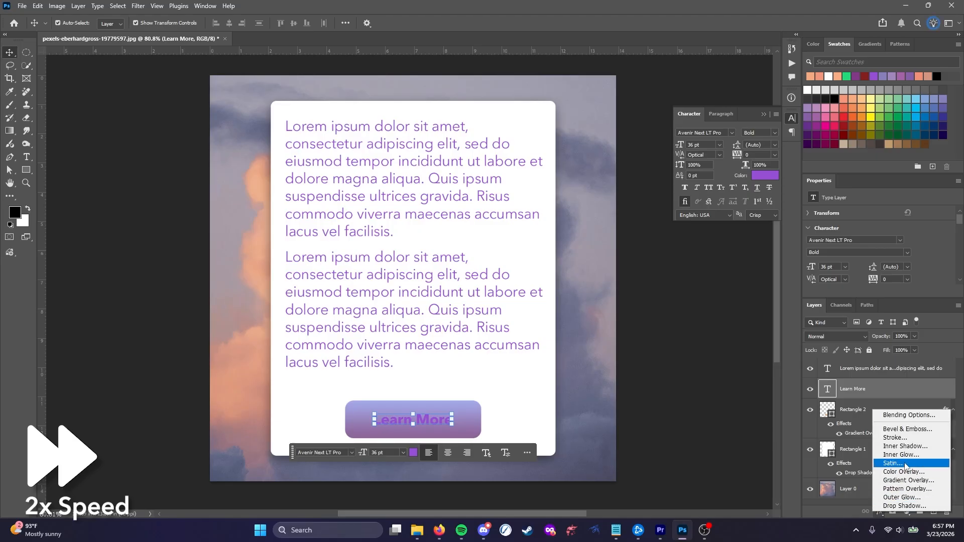
pyautogui.click(893, 472)
pyautogui.click(716, 126)
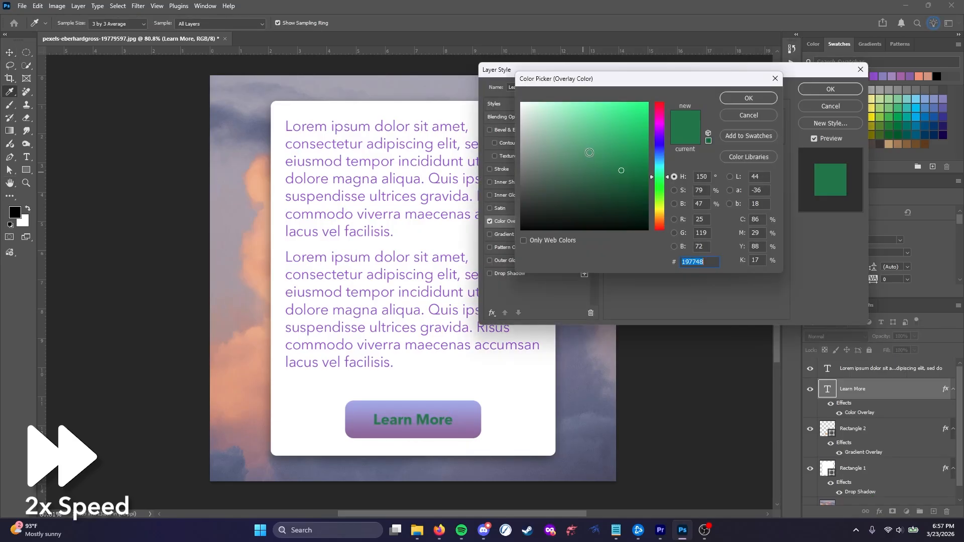
pyautogui.write('313131')
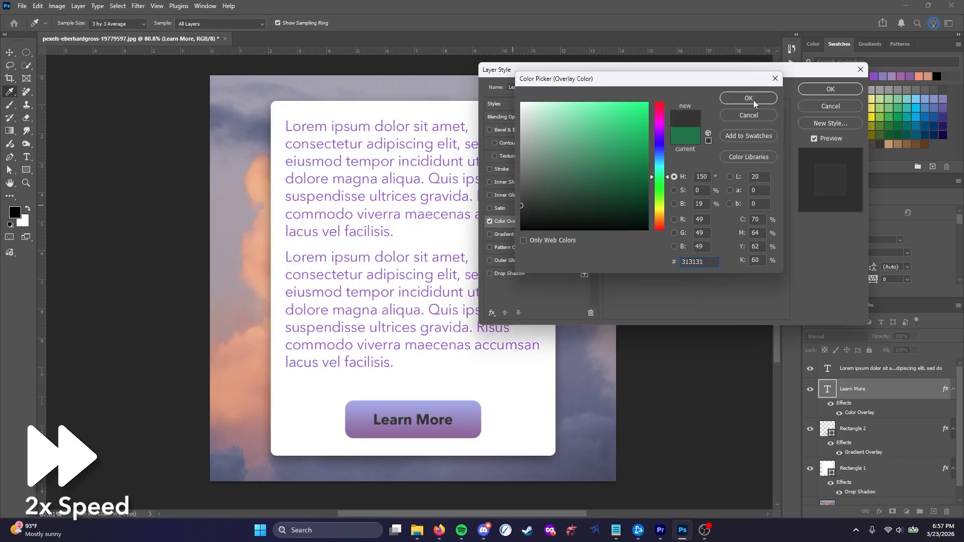
pyautogui.click(753, 103)
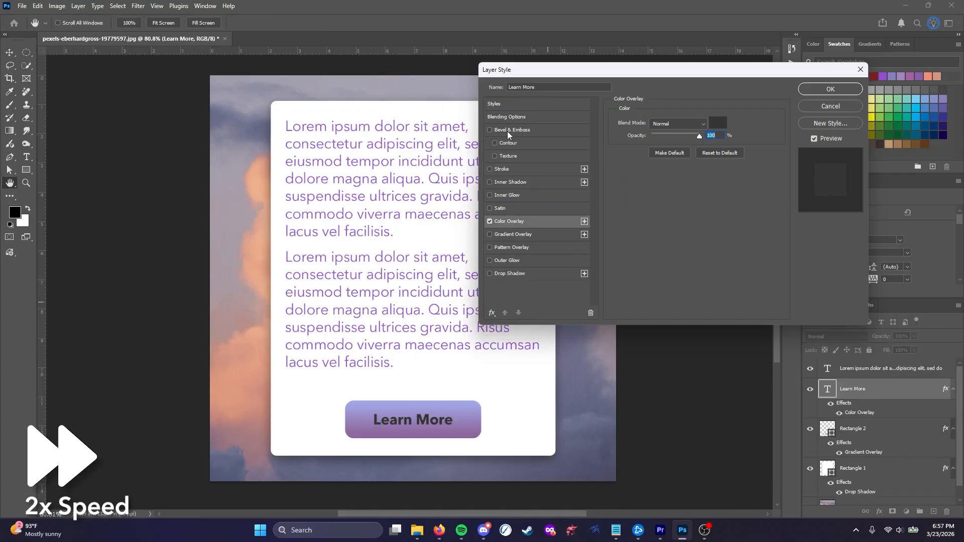
# Add an Inner Shadow to the "Learn More" text and apply its layer style
pyautogui.click(490, 184)
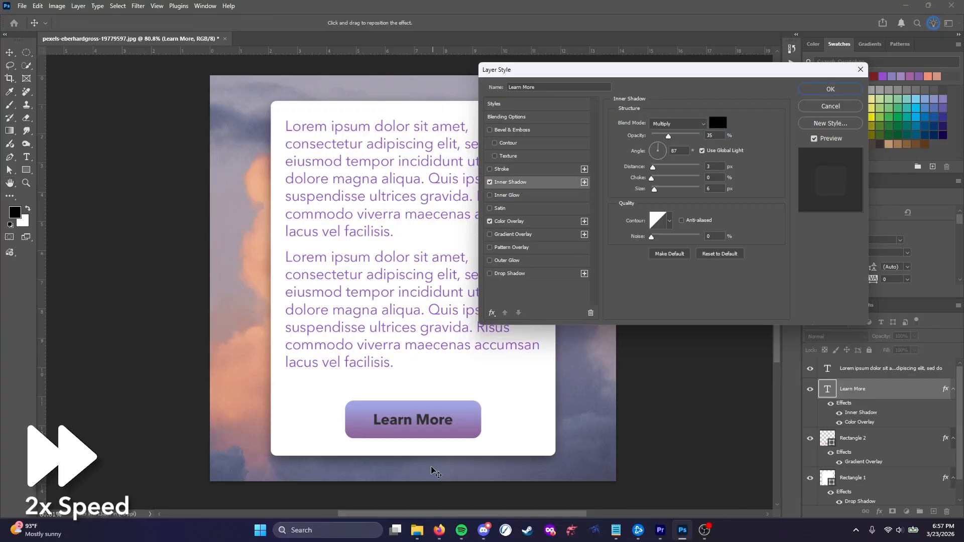
pyautogui.scroll(5, 424, 440)
pyautogui.scroll(-5, 431, 334)
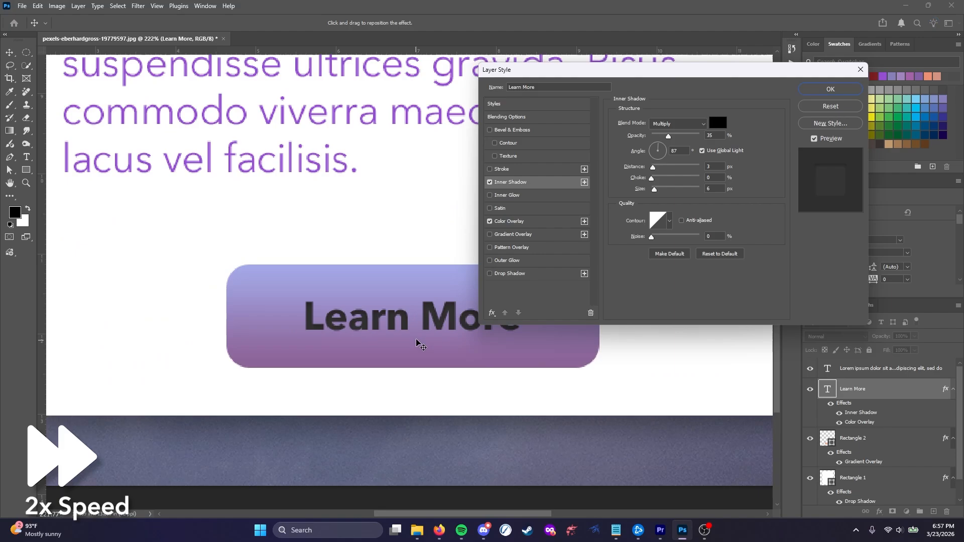
pyautogui.click(846, 93)
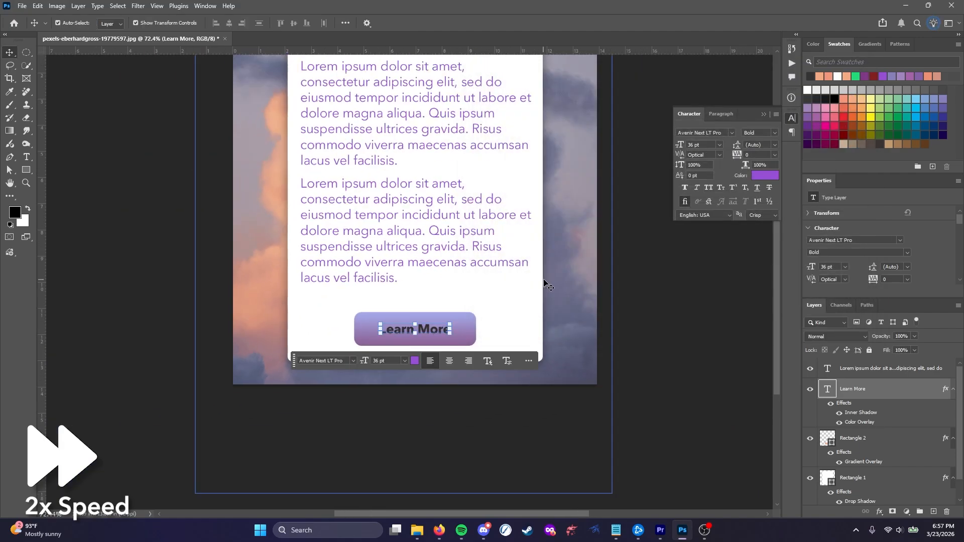
# Change the color of the placeholder paragraphs to black (000000) and commit the text edit
pyautogui.click(27, 52)
pyautogui.click(854, 373)
pyautogui.scroll(2, 452, 201)
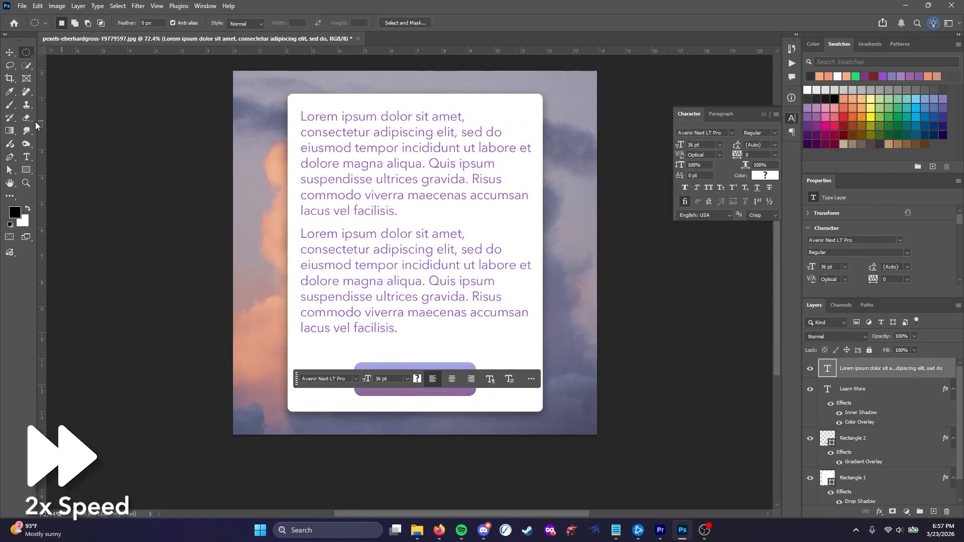
pyautogui.press('t')
pyautogui.press('Return')
pyautogui.click(339, 22)
pyautogui.click(640, 167)
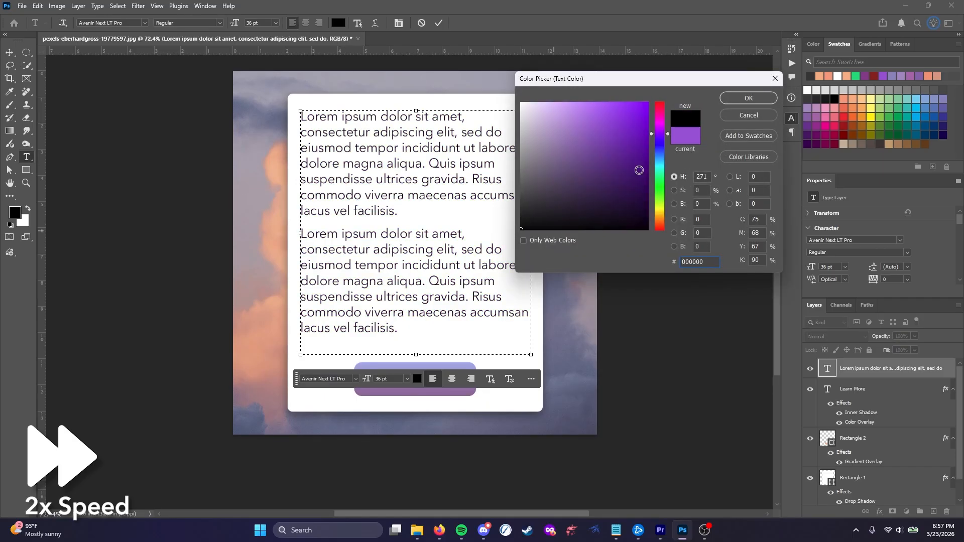
pyautogui.click(747, 97)
pyautogui.click(10, 52)
# Try to align the vertical centers of the paragraph, "Learn More" text, button and white card layers
pyautogui.moveTo(410, 170)
pyautogui.mouseDown()
pyautogui.moveTo(416, 178)
pyautogui.moveTo(410, 170)
pyautogui.mouseUp()
pyautogui.keyDown('shift'); pyautogui.click(856, 479); pyautogui.keyUp('shift')
pyautogui.click(293, 23)
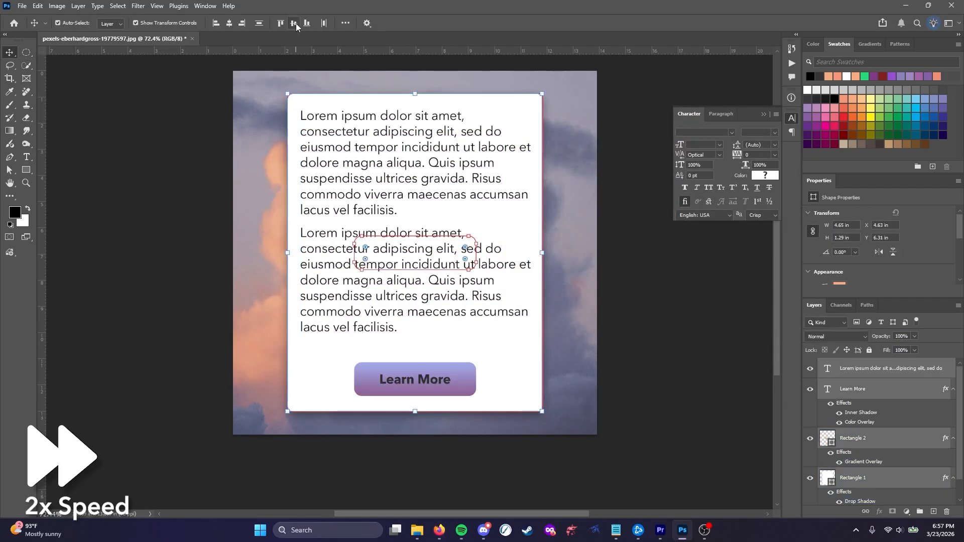
pyautogui.hotkey('ctrl', 'z')
# Center the paragraph text layer horizontally with the white card rectangle
pyautogui.click(878, 391)
pyautogui.click(878, 369)
pyautogui.keyDown('ctrl'); pyautogui.click(872, 480); pyautogui.keyUp('ctrl')
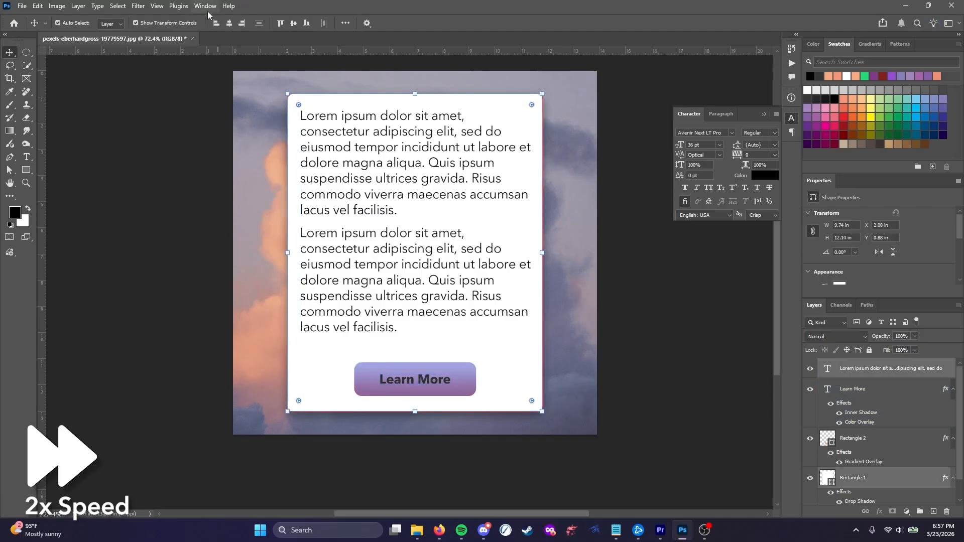
pyautogui.click(229, 23)
# Shrink the paragraph text box slightly inward from its upper-left and lower-right corners to widen the margins inside the card
pyautogui.click(26, 157)
pyautogui.click(381, 165)
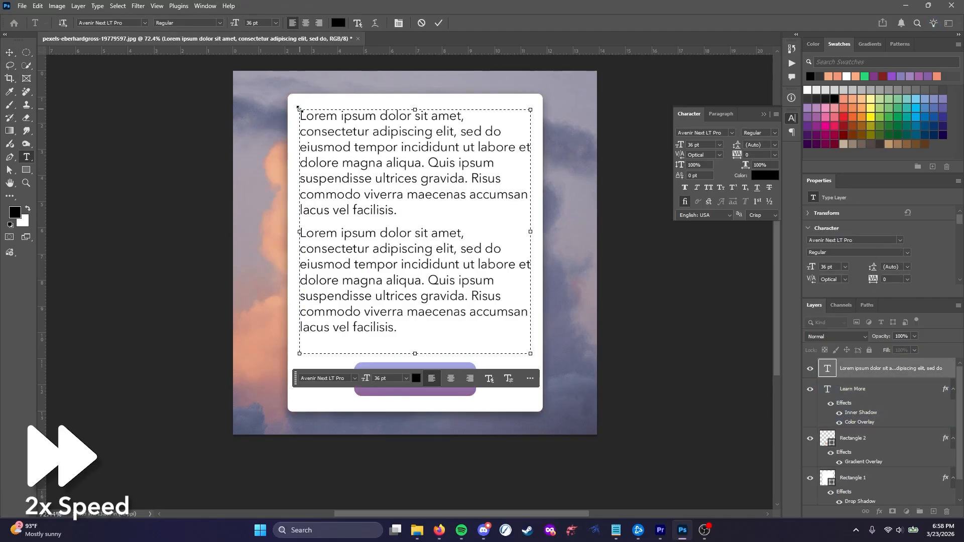
pyautogui.moveTo(299, 108); pyautogui.dragTo(306, 117)
pyautogui.moveTo(533, 354); pyautogui.dragTo(525, 345)
pyautogui.click(26, 53)
# Select the sky photo layer, Layer 0
pyautogui.scroll(-1, 862, 422)
pyautogui.click(854, 495)
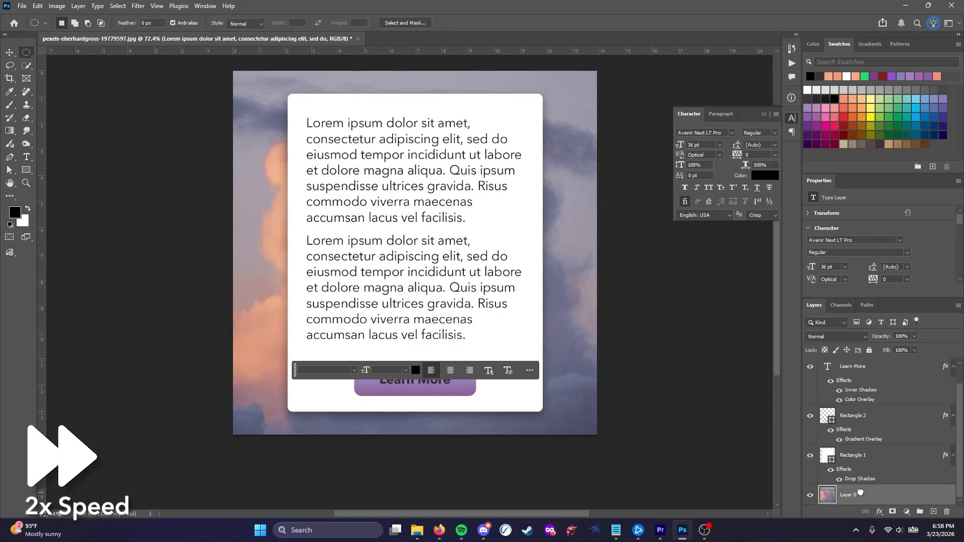
pyautogui.scroll(2, 706, 399)
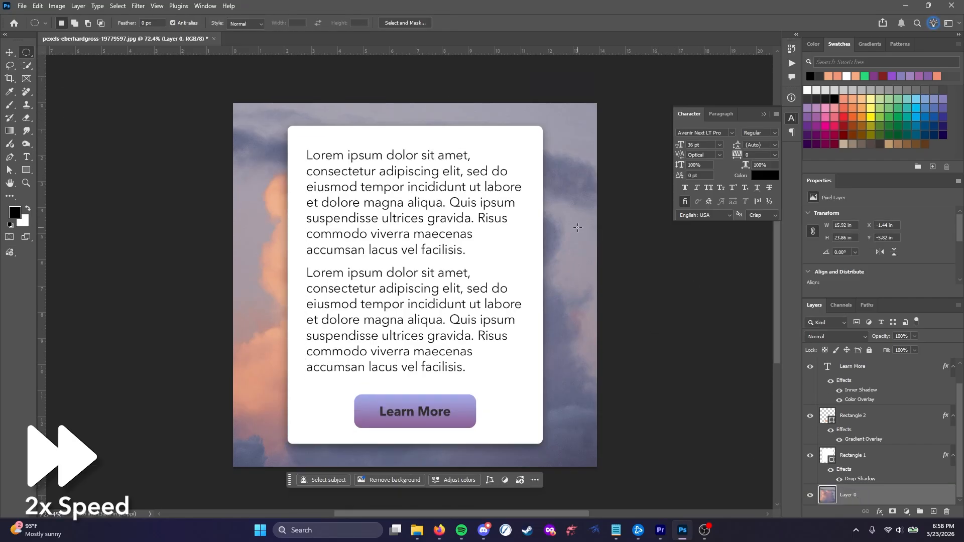